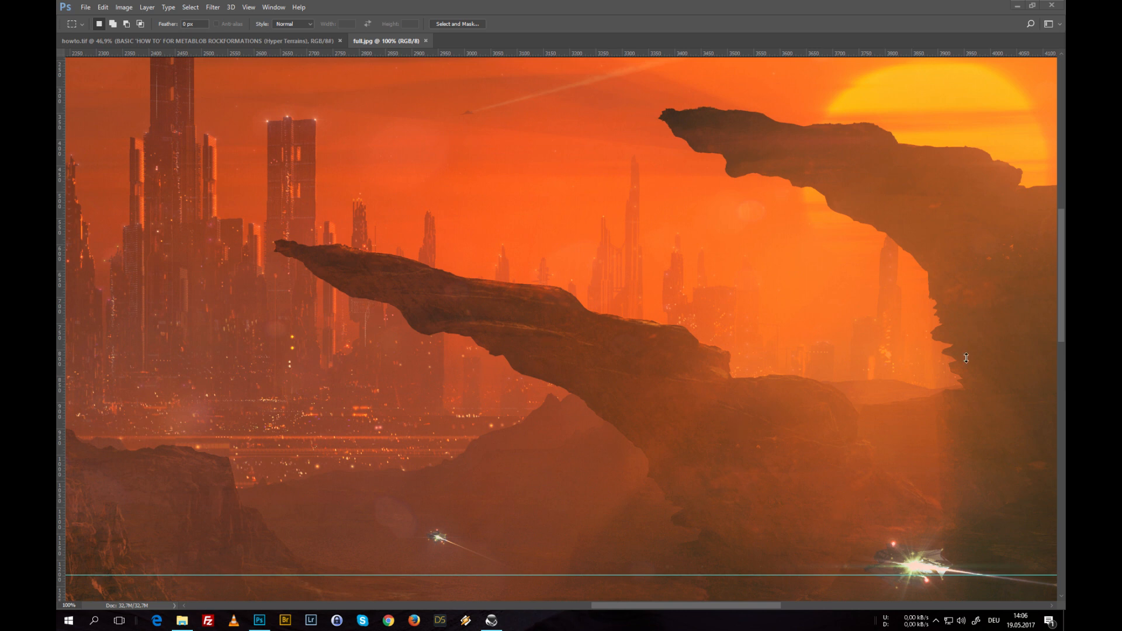
Switch to VUE Infinite, add a cone primitive and move it so that its base rests on the ground.
left_click(213, 40)
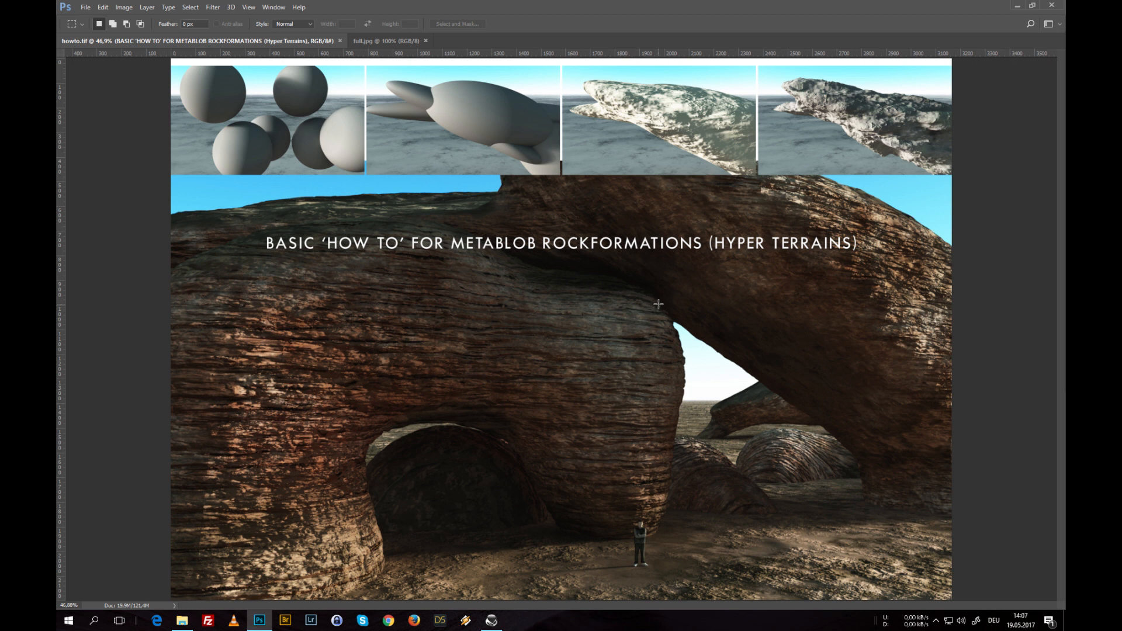
left_click(491, 622)
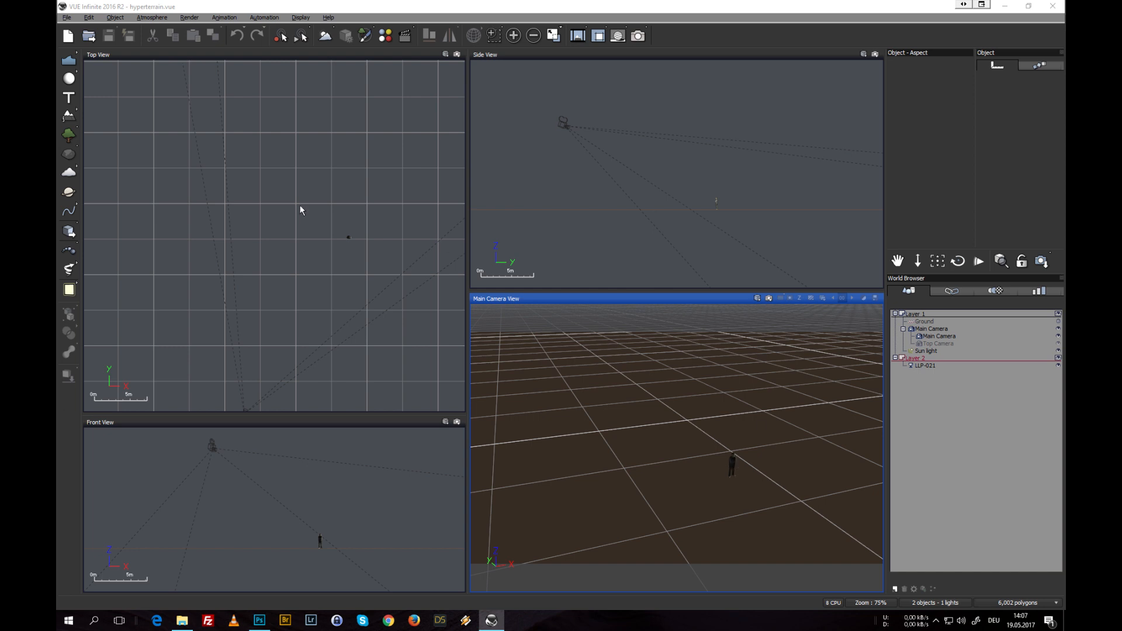
right_click(70, 79)
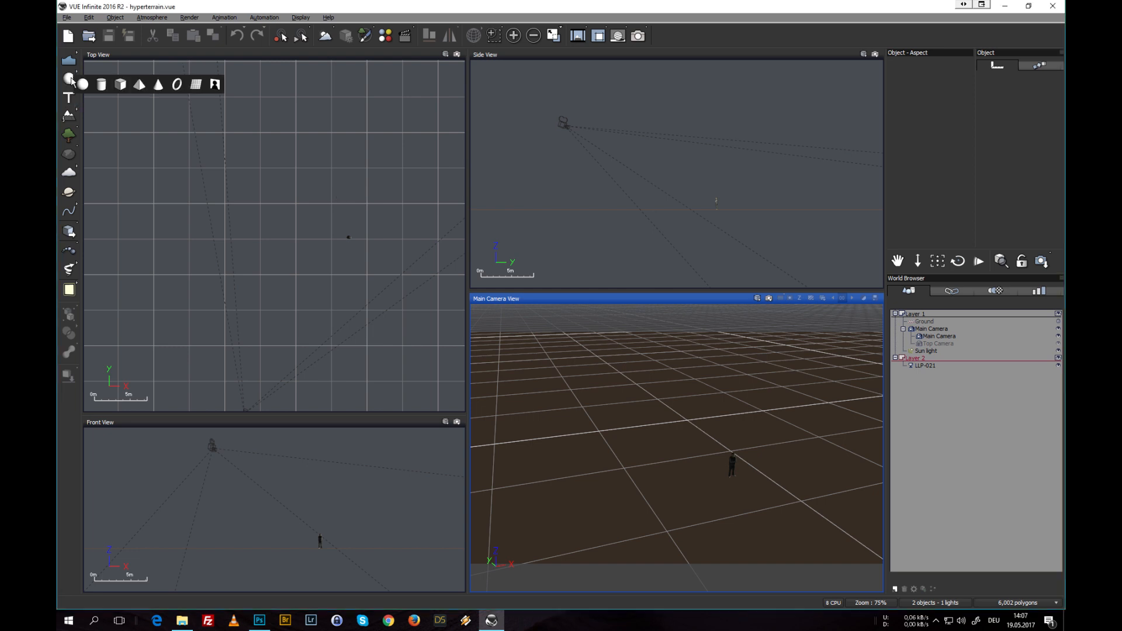
left_click(158, 86)
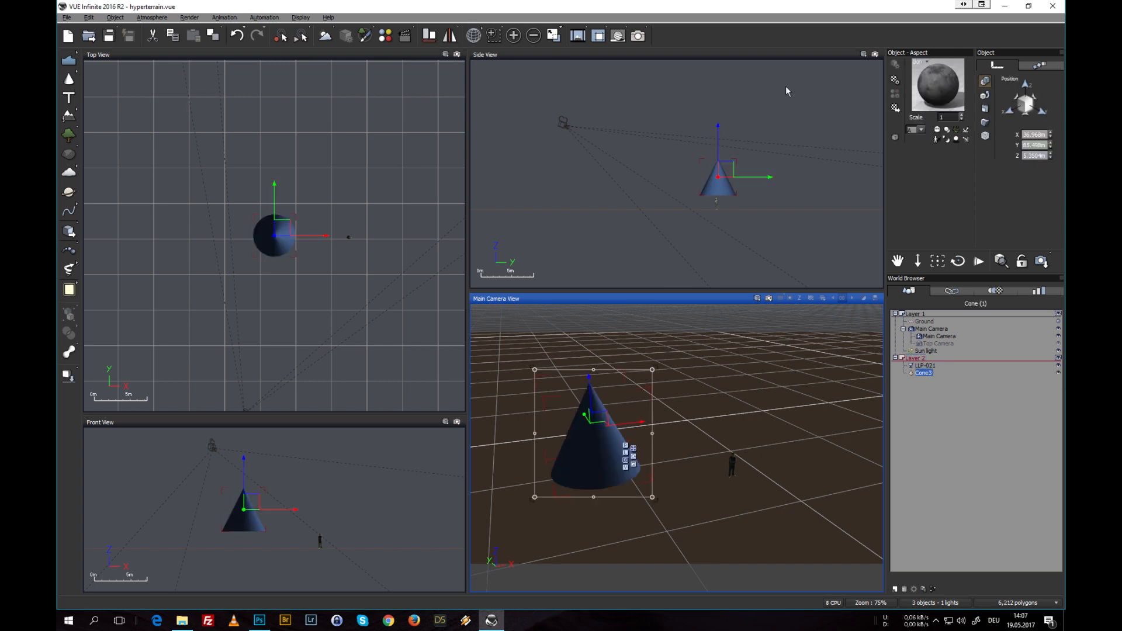
left_click_drag(708, 176, 760, 185)
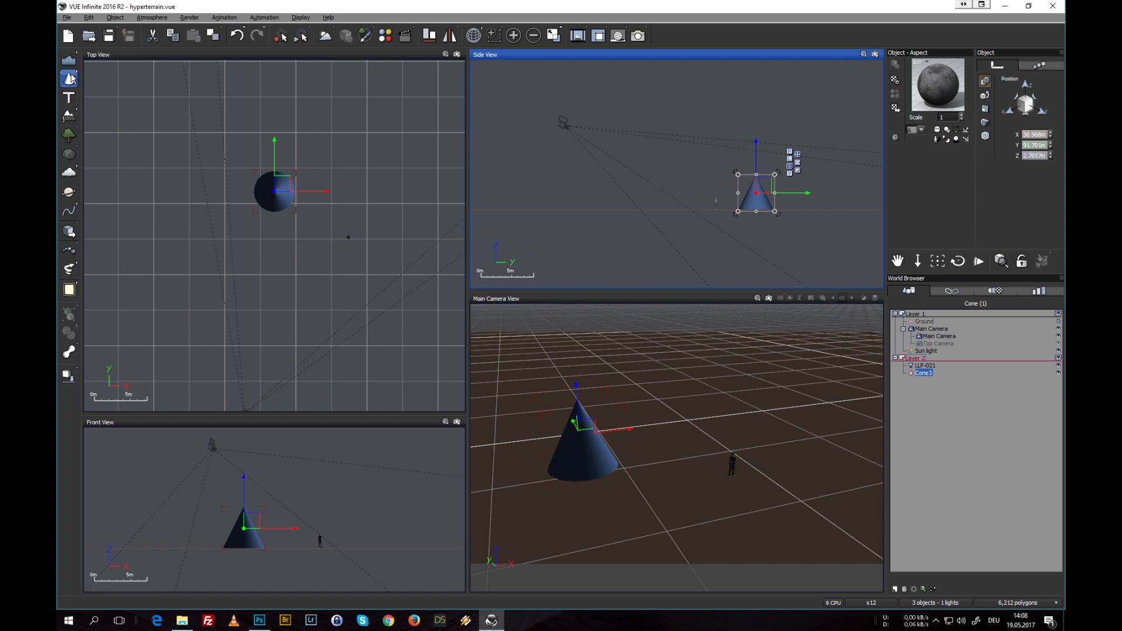
Add a sphere primitive and paste four copies of it in place.
left_click_drag(72, 79, 86, 86)
left_click(83, 85)
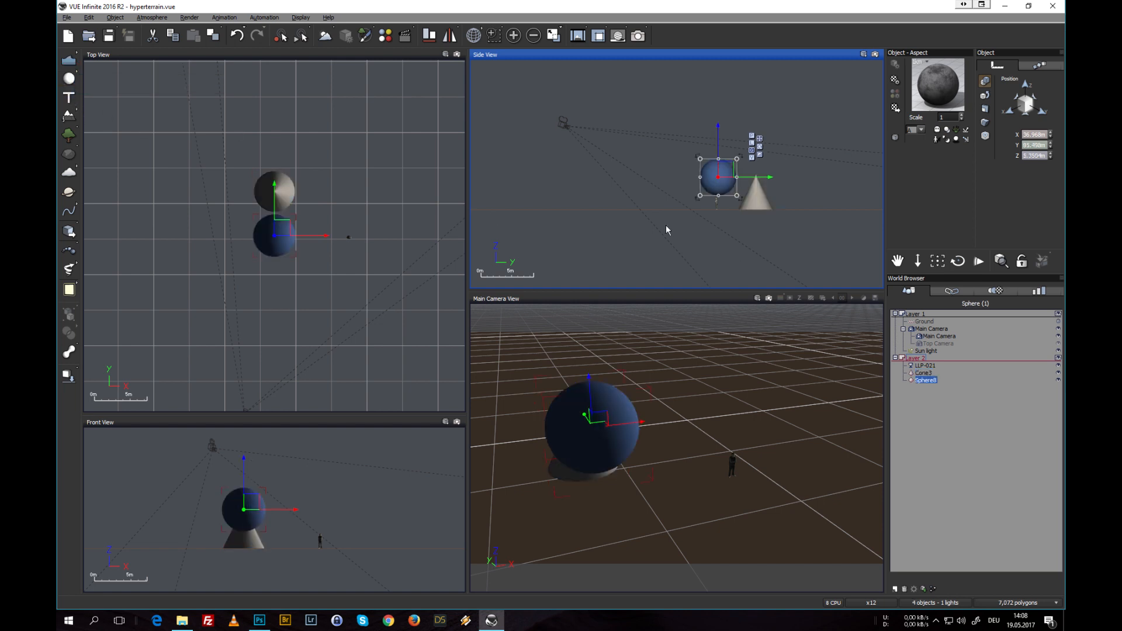
key("ctrl+c")
key("ctrl+v")
key("ctrl+v")
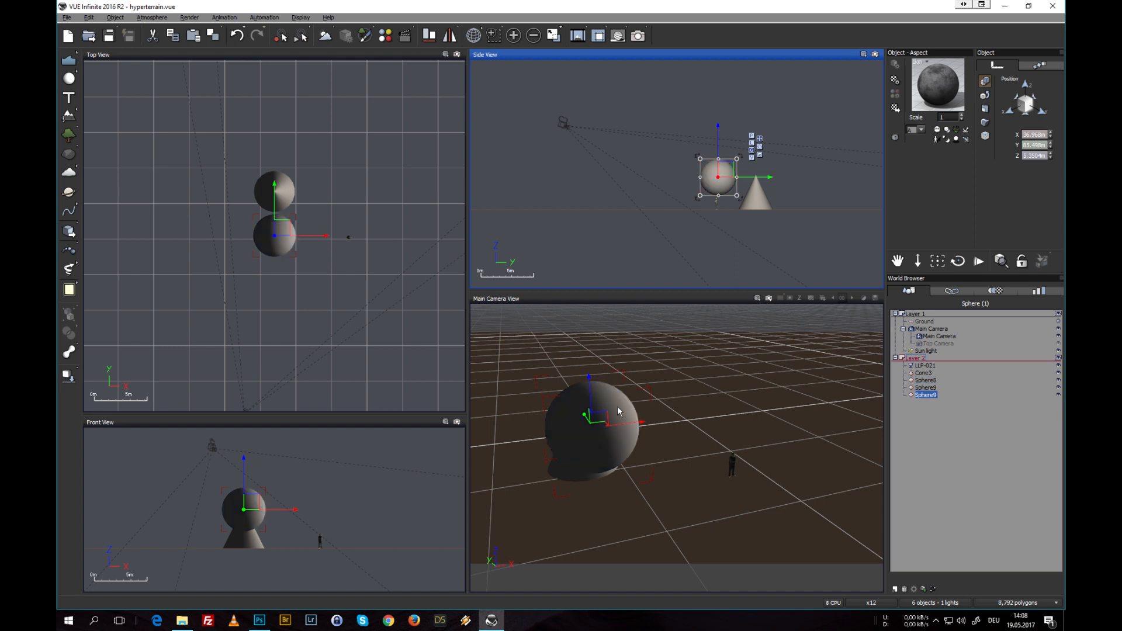
key("ctrl+v")
key("ctrl+v")
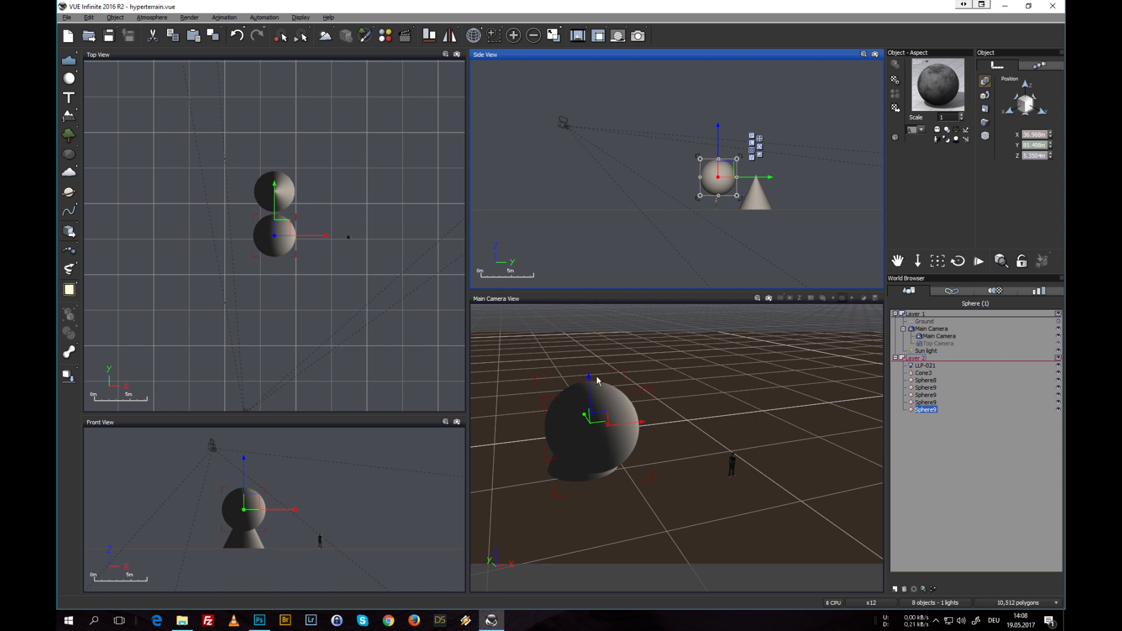
Spread the five spheres horizontally into an overlapping row that extends from above the cone toward the human figure.
left_click_drag(291, 233, 304, 181)
left_click(267, 227)
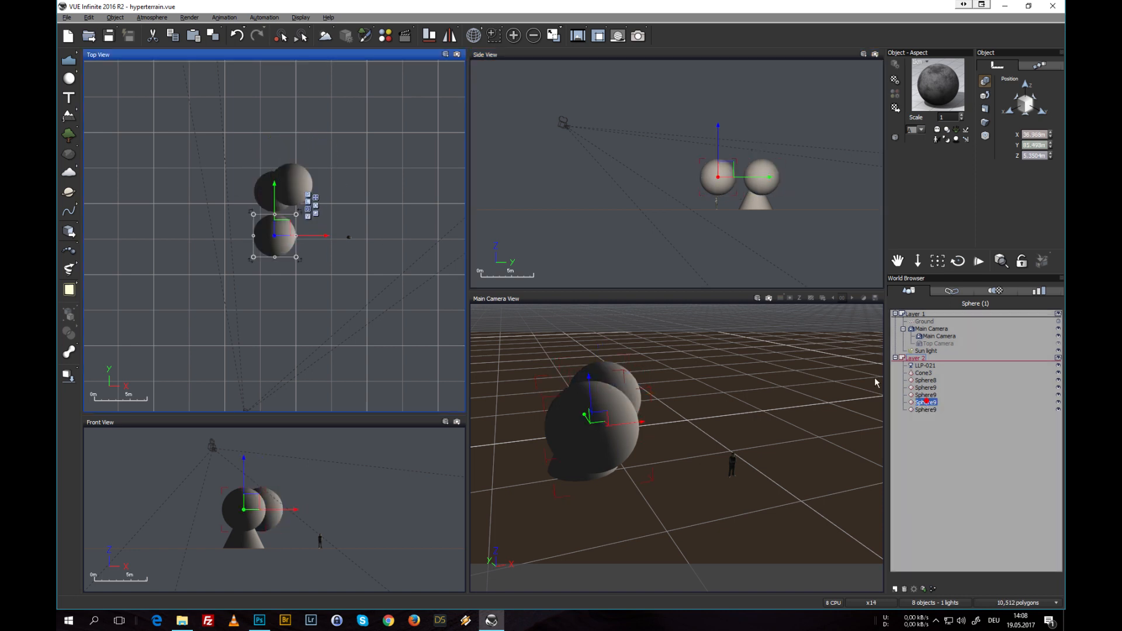
left_click_drag(267, 227, 308, 168)
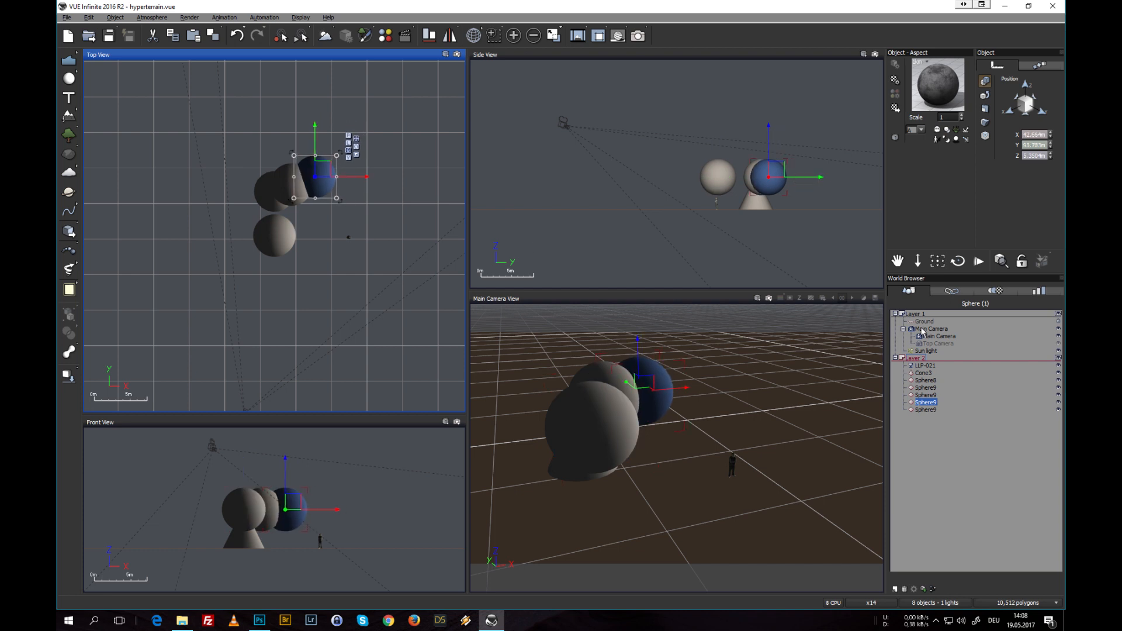
left_click(934, 395)
left_click_drag(282, 232, 334, 186)
left_click(926, 388)
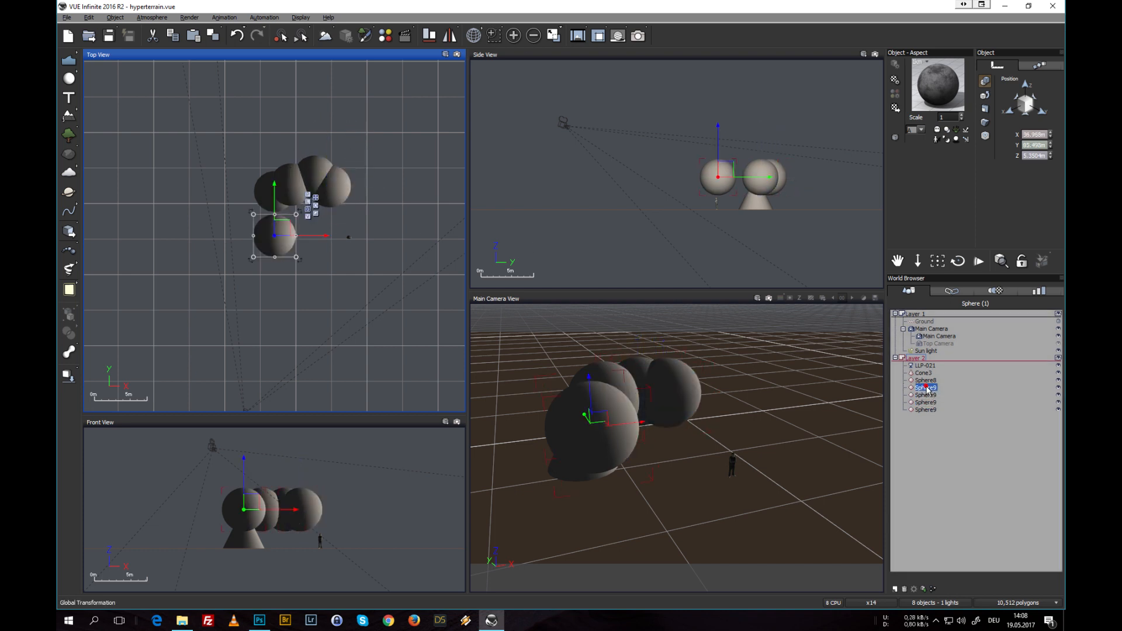
left_click_drag(279, 232, 352, 177)
left_click(928, 380)
left_click_drag(289, 234, 336, 181)
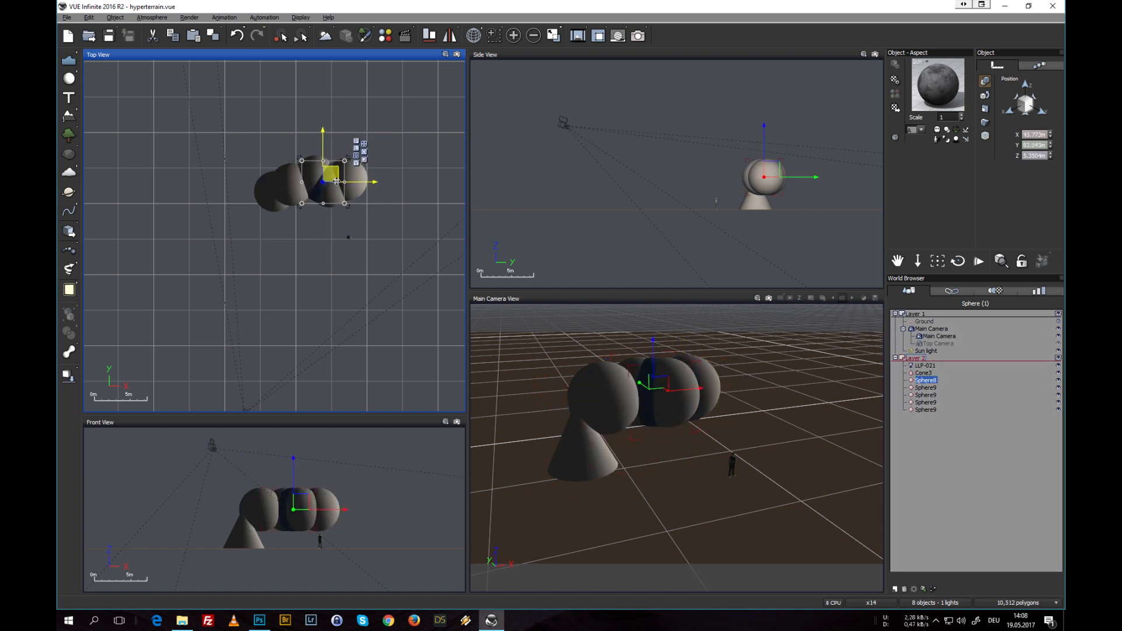
Raise one of the middle spheres slightly and lower the sphere nearest the cone onto the cone's tip.
left_click(926, 395)
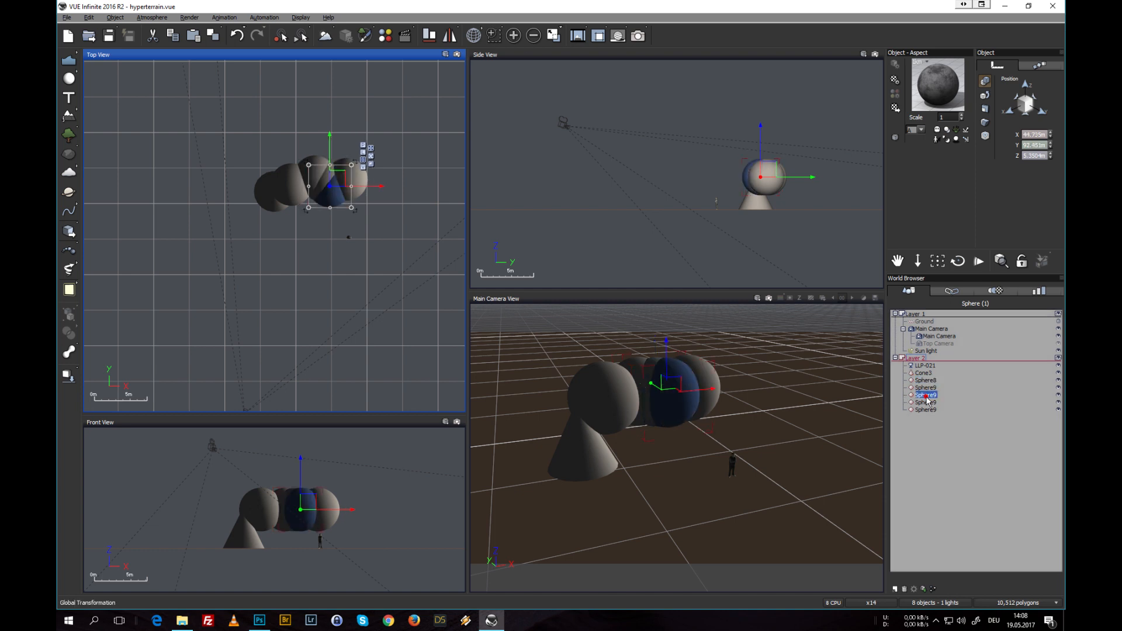
left_click(665, 346)
left_click(925, 403)
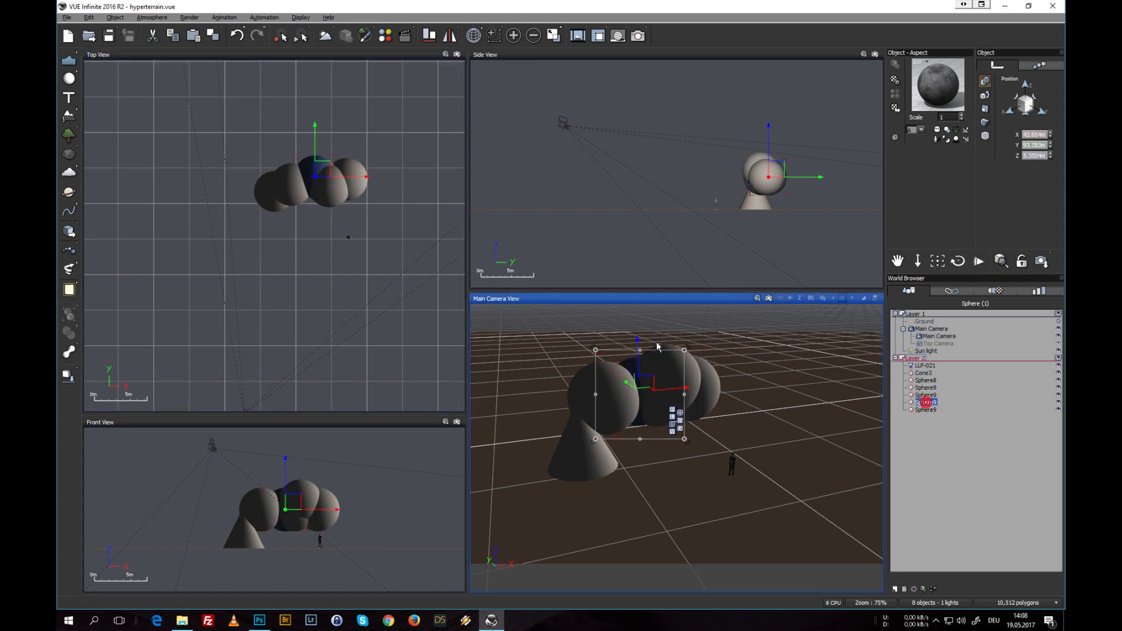
left_click(925, 409)
left_click(612, 398)
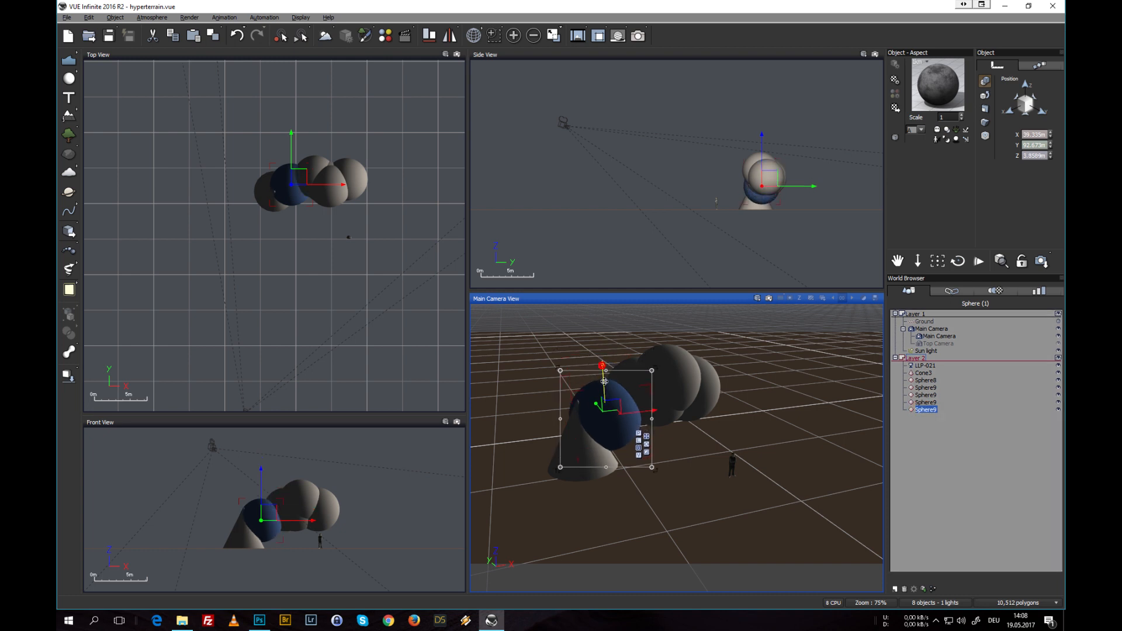
left_click_drag(613, 398, 606, 402)
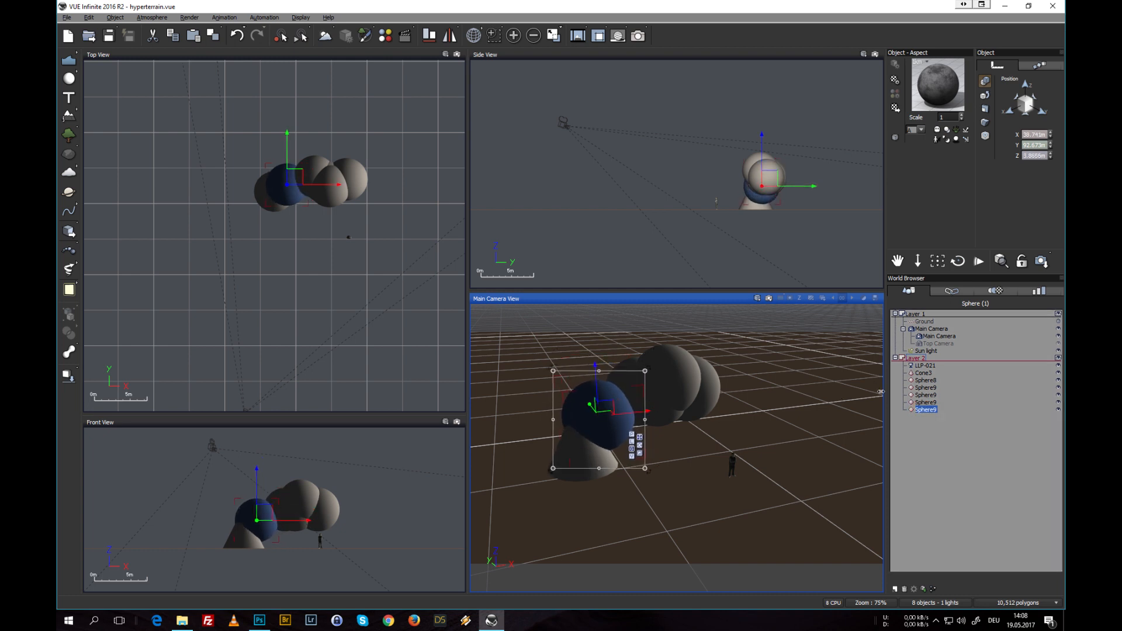
Shift the second sphere toward the cone to close the gap in the arch, and nudge the outermost sphere slightly.
left_click(928, 403)
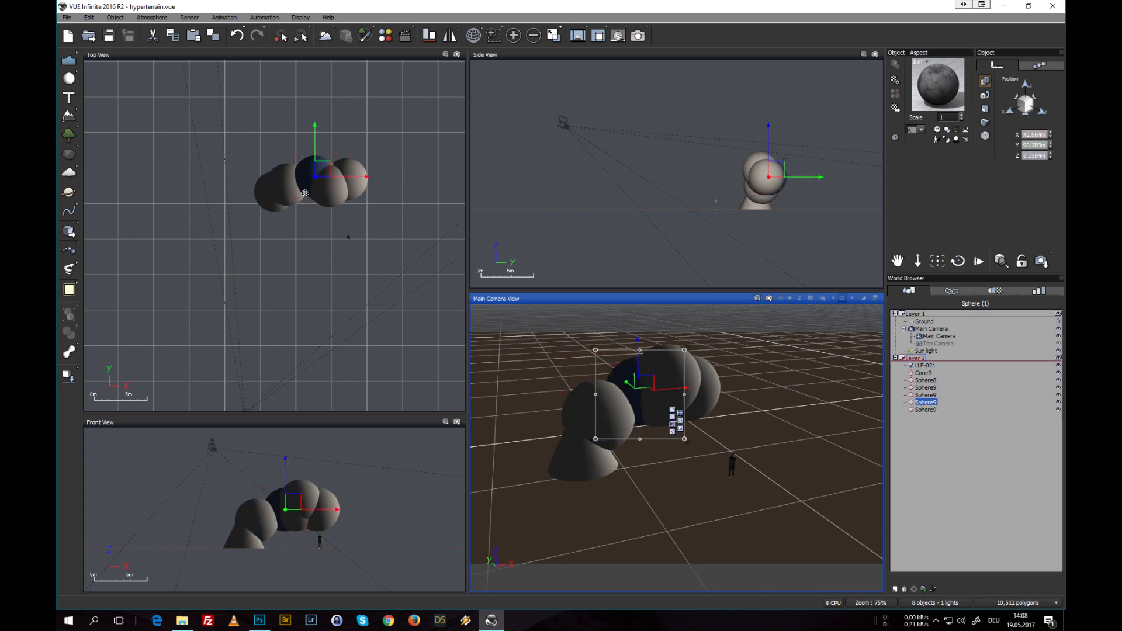
left_click(316, 173)
left_click_drag(316, 172, 304, 180)
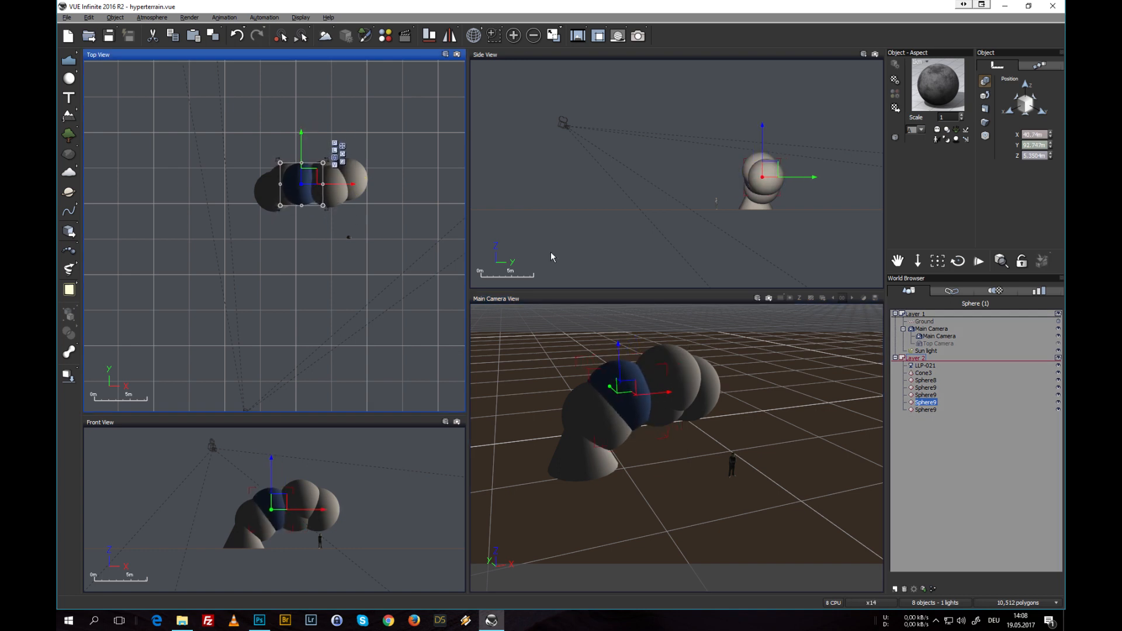
left_click(926, 388)
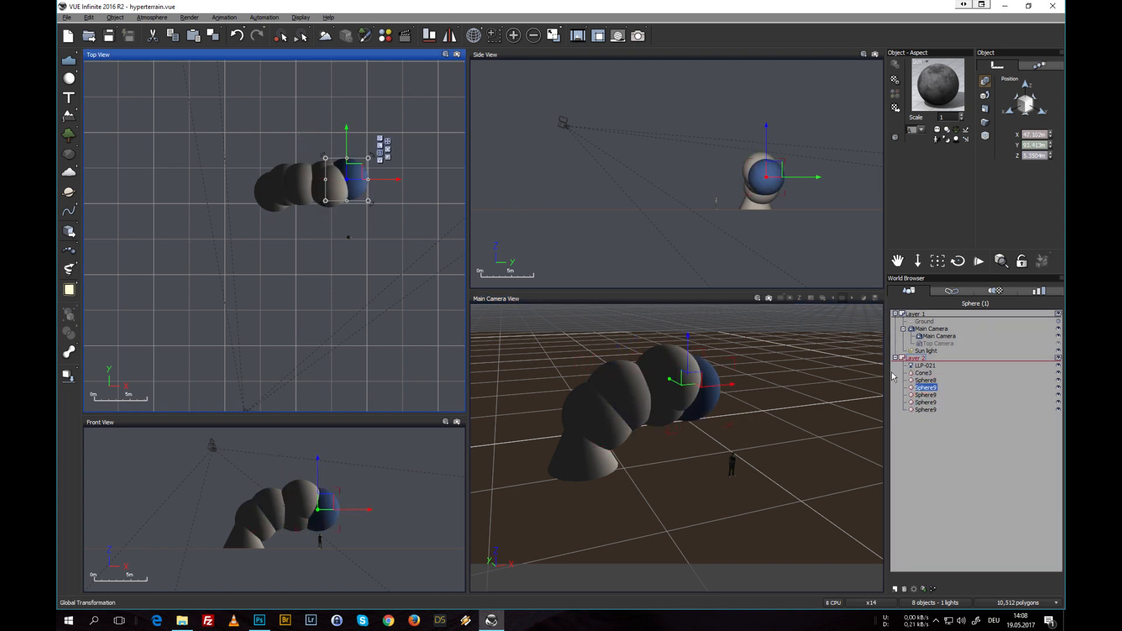
left_click(697, 377)
left_click_drag(696, 377, 697, 372)
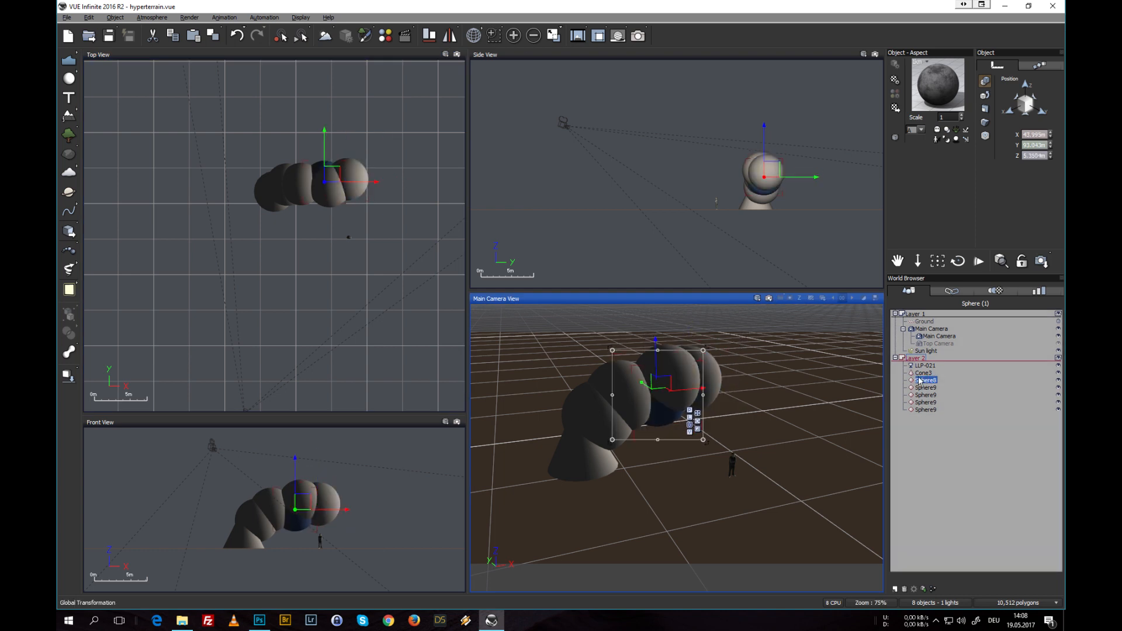
Flatten the sphere on top of the cone into a disc and rotate it about its centre.
left_click(925, 410)
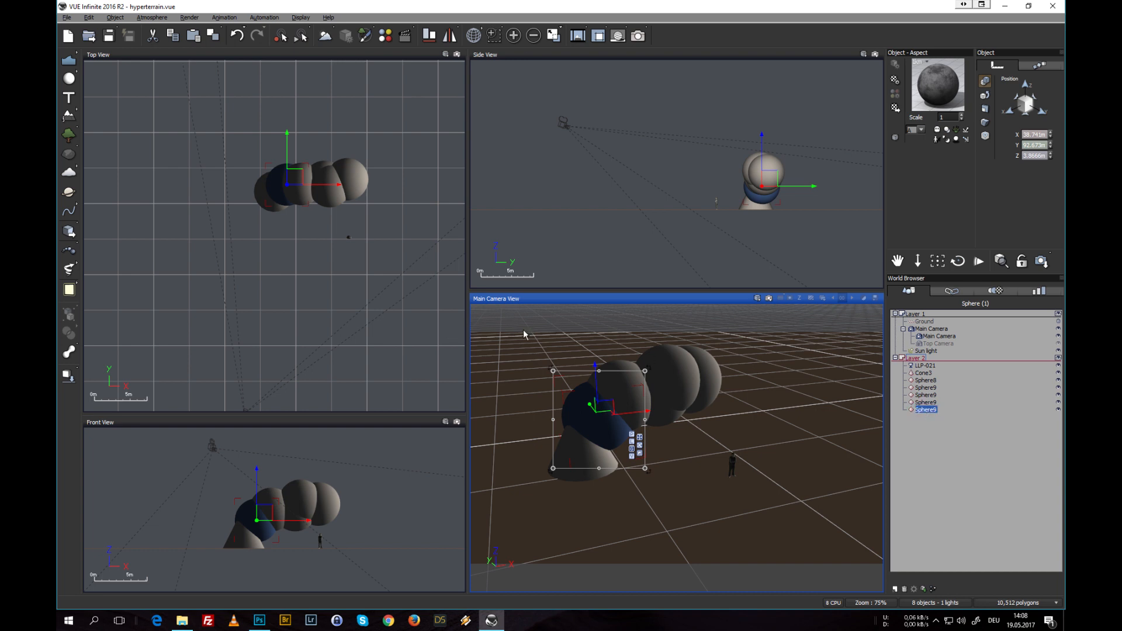
right_click_drag(825, 178, 734, 170)
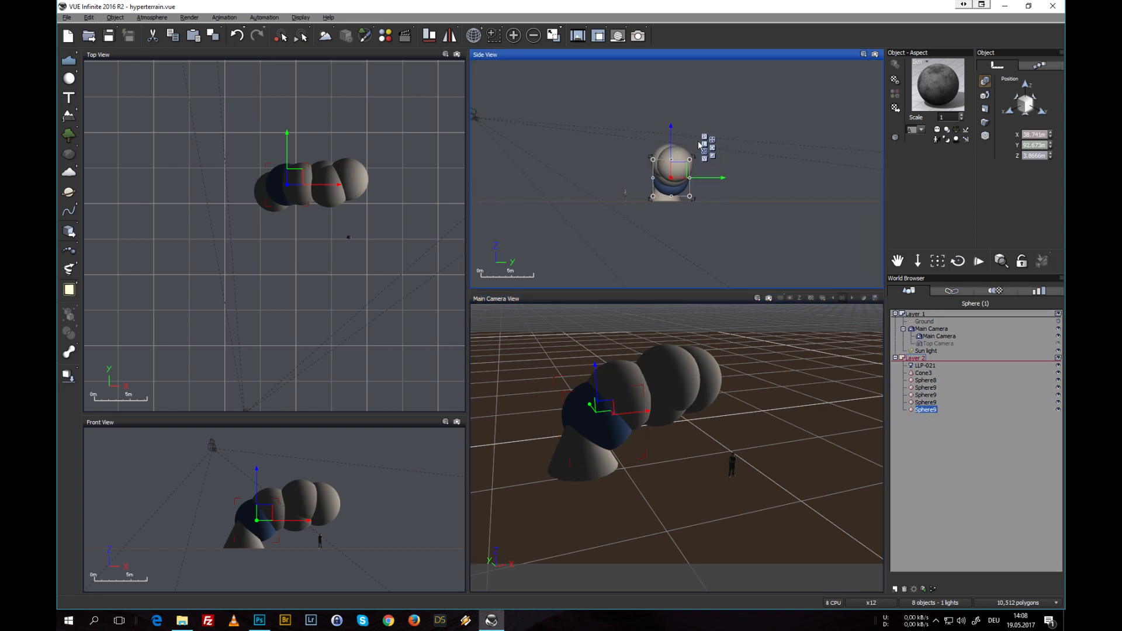
left_click(711, 156)
left_click_drag(671, 126, 673, 160)
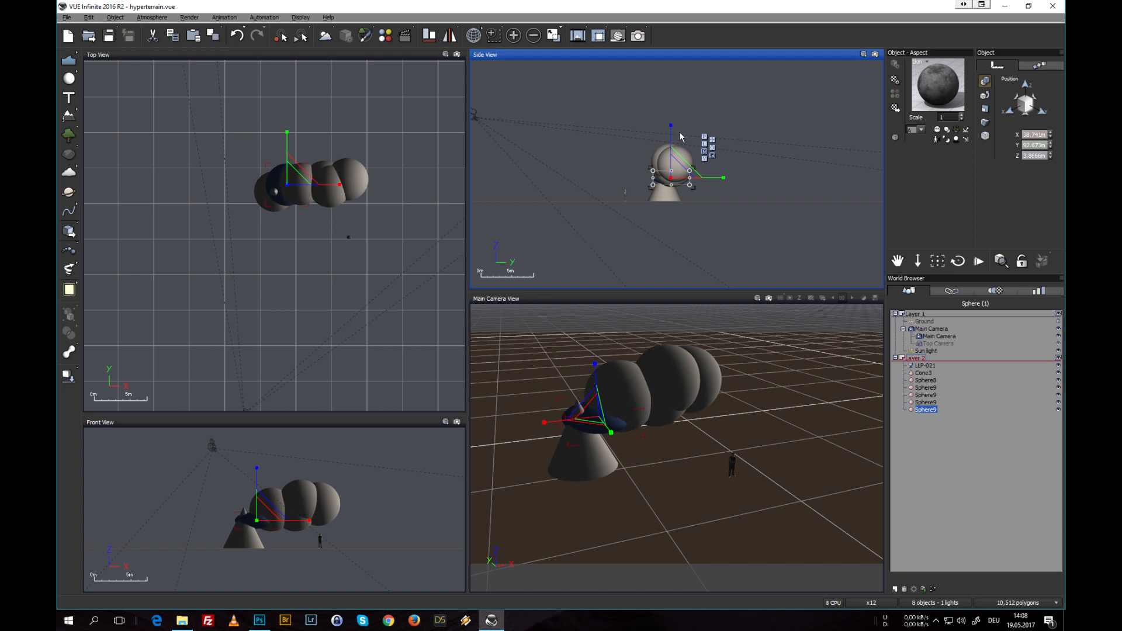
left_click(713, 150)
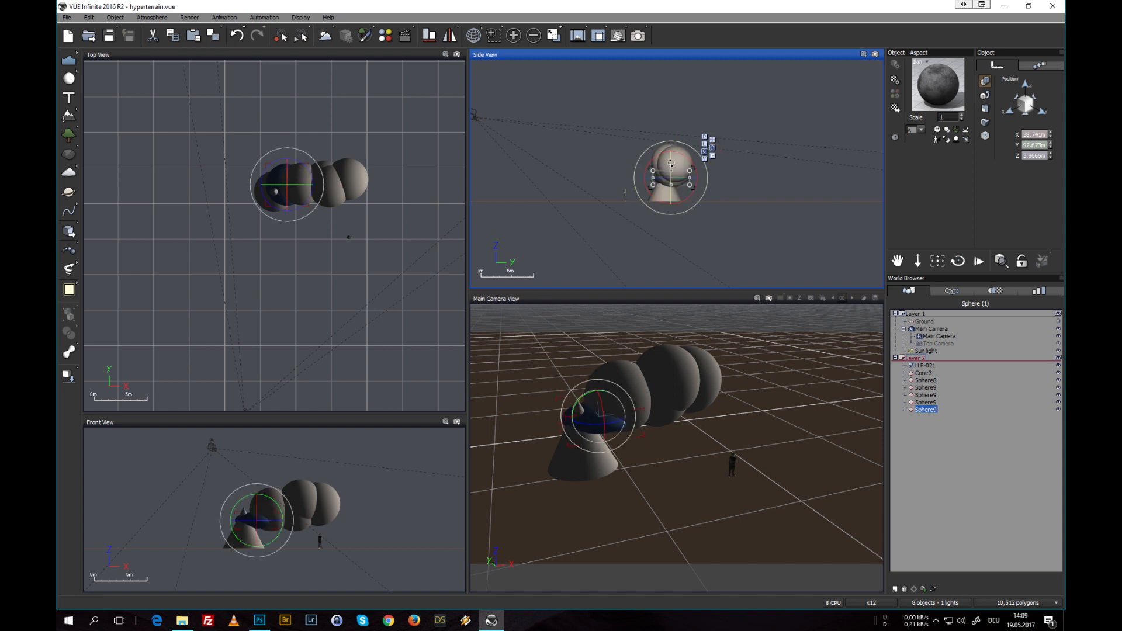
left_click_drag(671, 149, 670, 150)
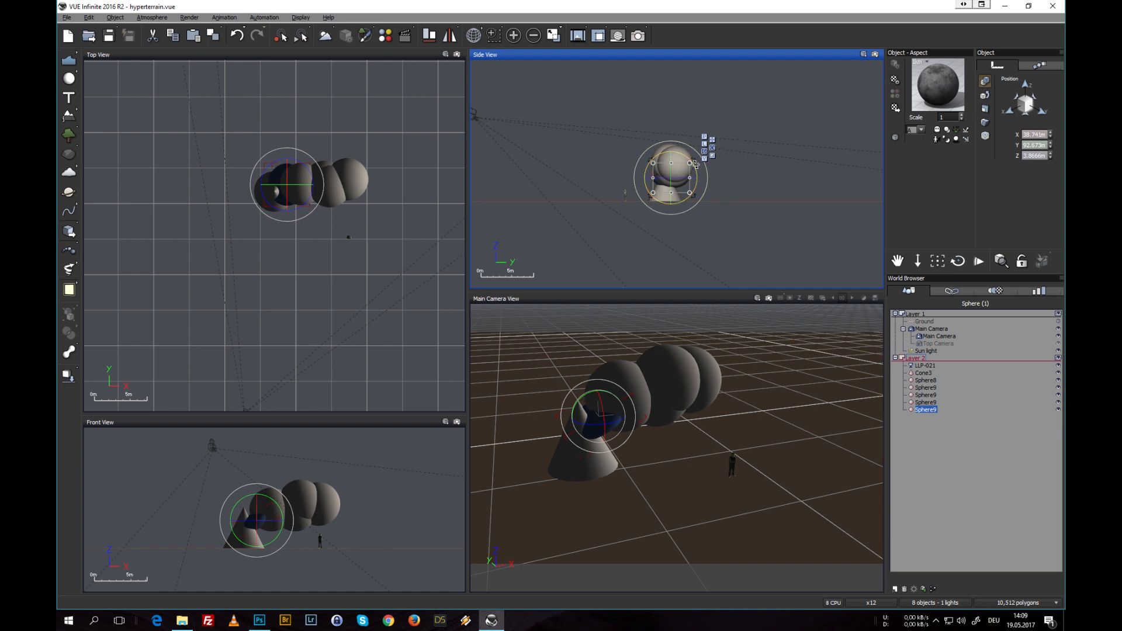
Move the flattened sphere along the row and adjust its placement between the cone's tip and the neighbouring sphere.
right_click_drag(266, 195, 256, 201)
left_click_drag(300, 190, 328, 183)
right_click_drag(613, 364, 601, 364)
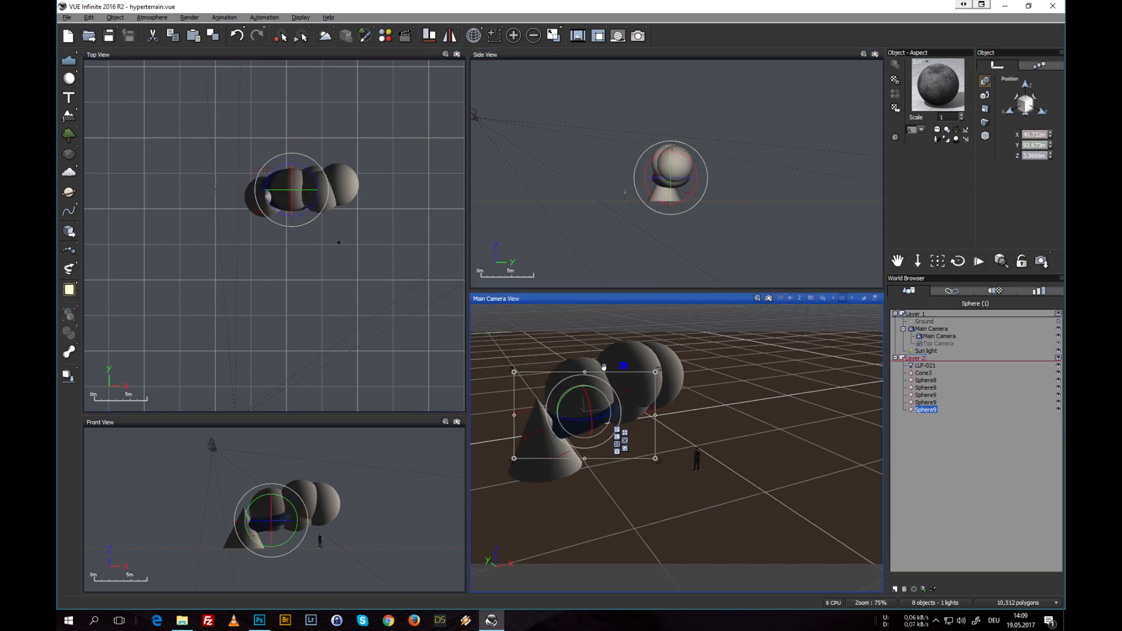
left_click(625, 437)
left_click_drag(584, 393, 585, 390)
Squash the next sphere in the chain vertically with the resize gizmo.
left_click(930, 401)
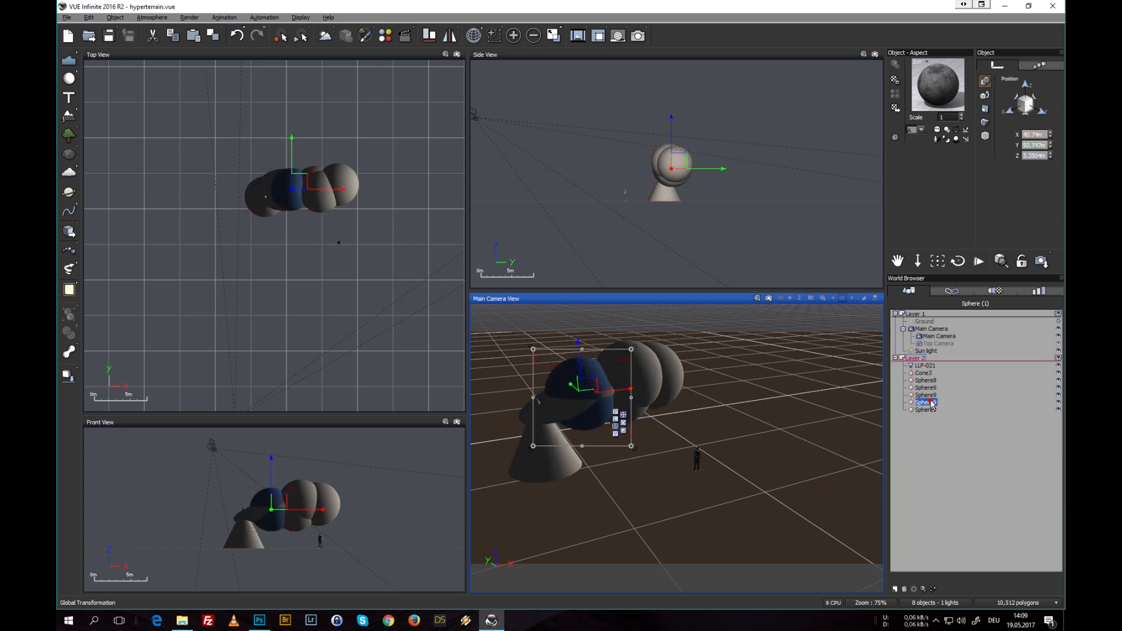
left_click(623, 432)
left_click_drag(578, 342, 583, 374)
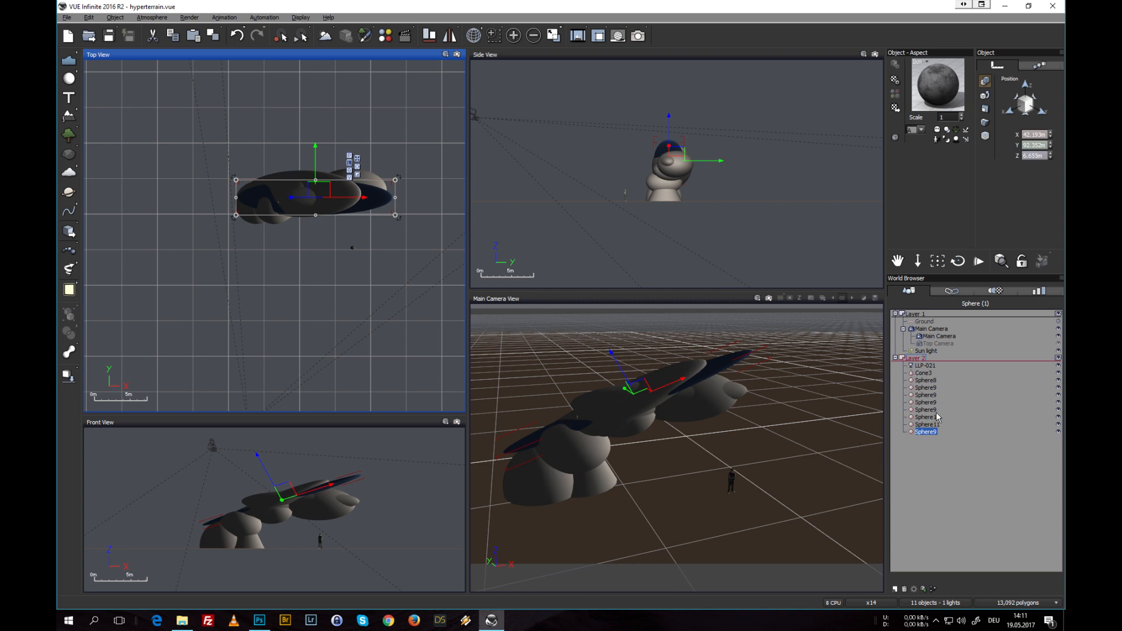
Combine the cone and all the spheres into a single metablob, leaving out the human figure.
left_click(923, 374, "shift")
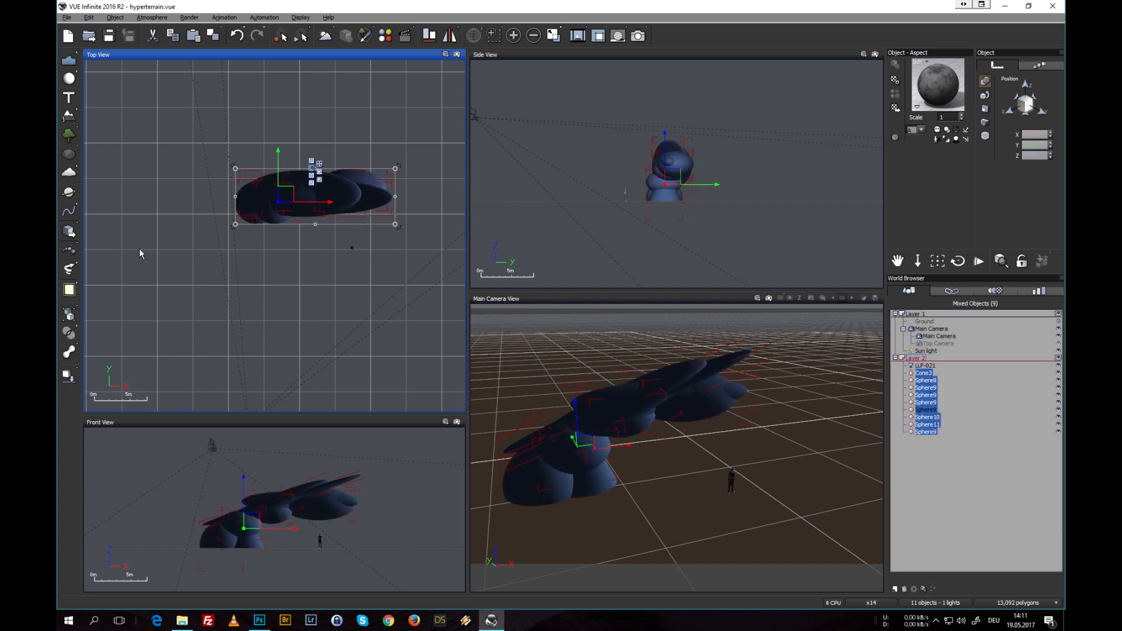
left_click(69, 352)
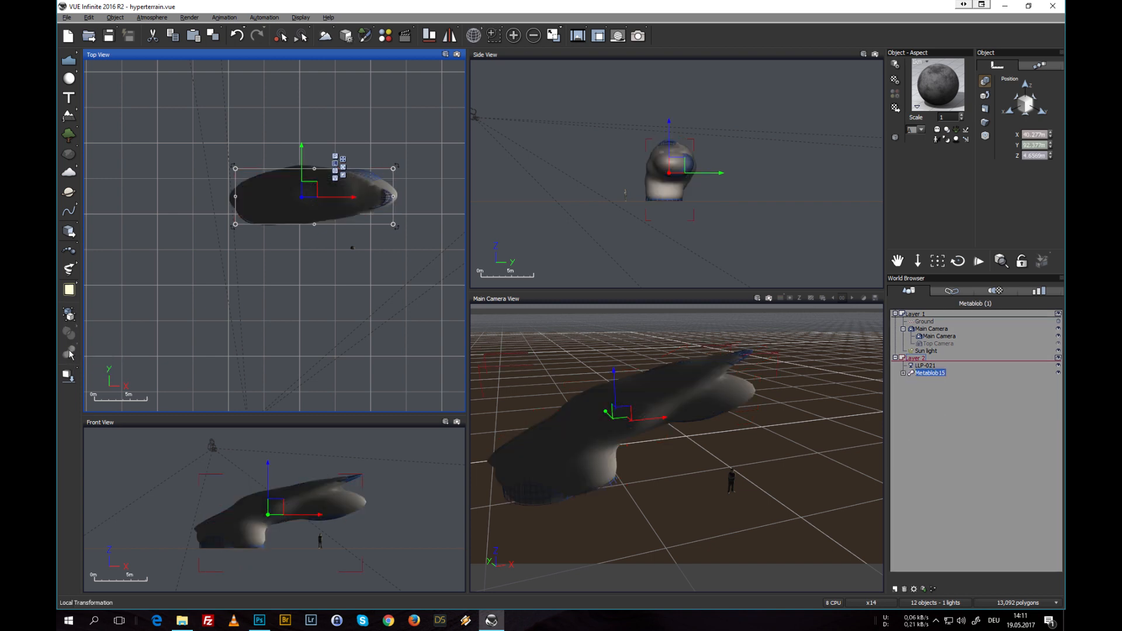
Set the metablob's envelope distance to 66% and its mixed objects intensity to 80%, and check its component objects.
double_click(931, 374)
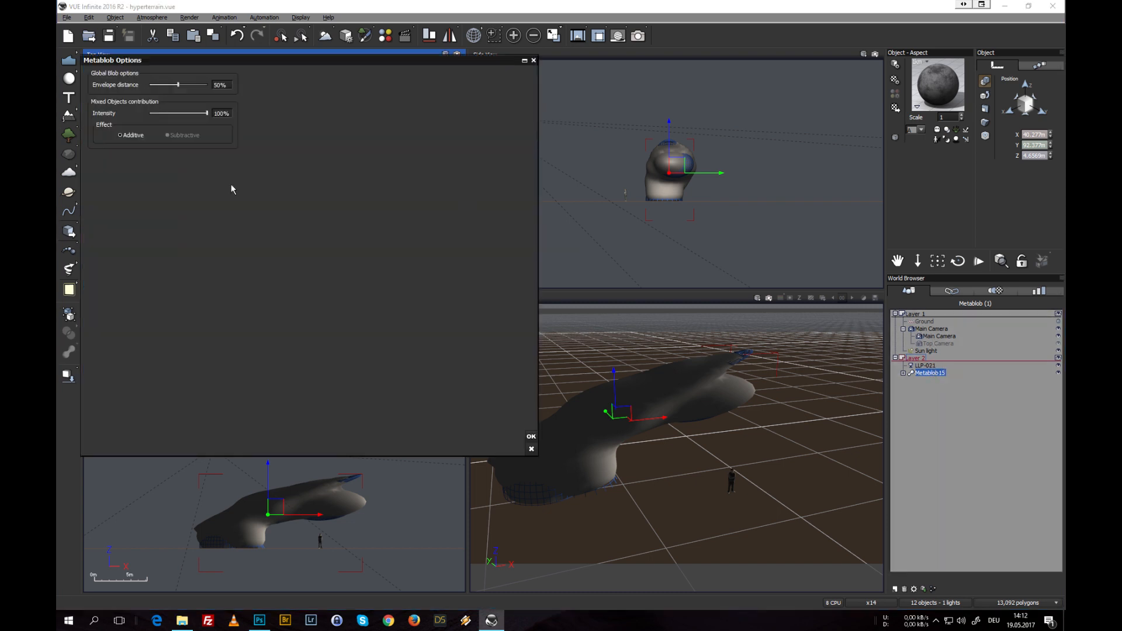
left_click_drag(133, 67, 140, 60)
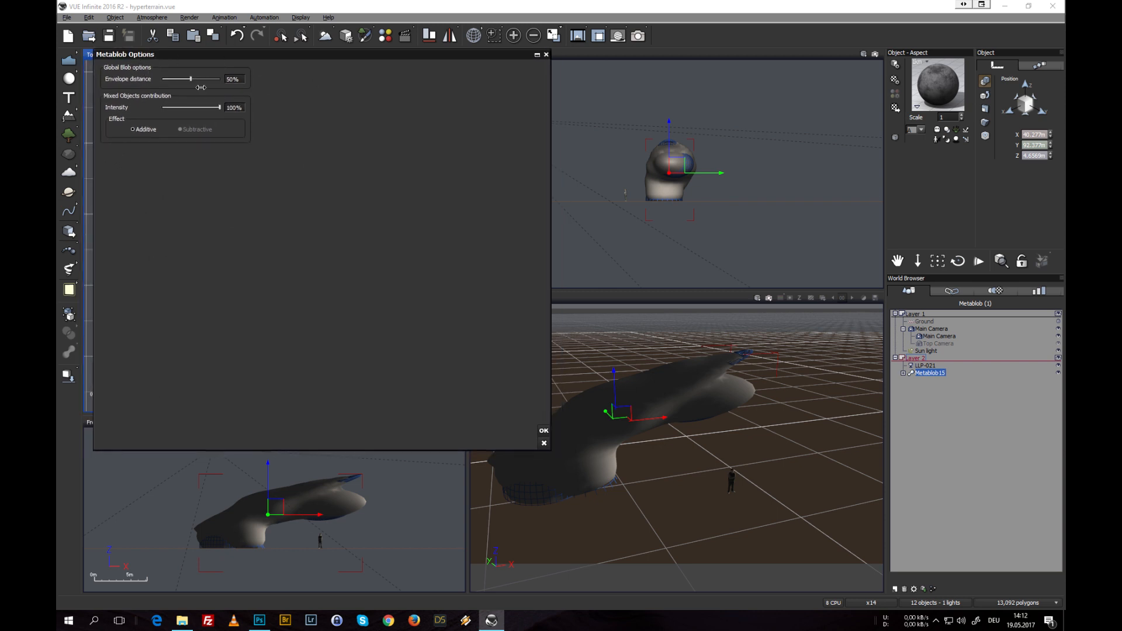
mouse_move(219, 108)
left_mouse_down()
mouse_move(187, 80)
mouse_move(204, 78)
left_mouse_up()
left_click_drag(201, 79, 201, 79)
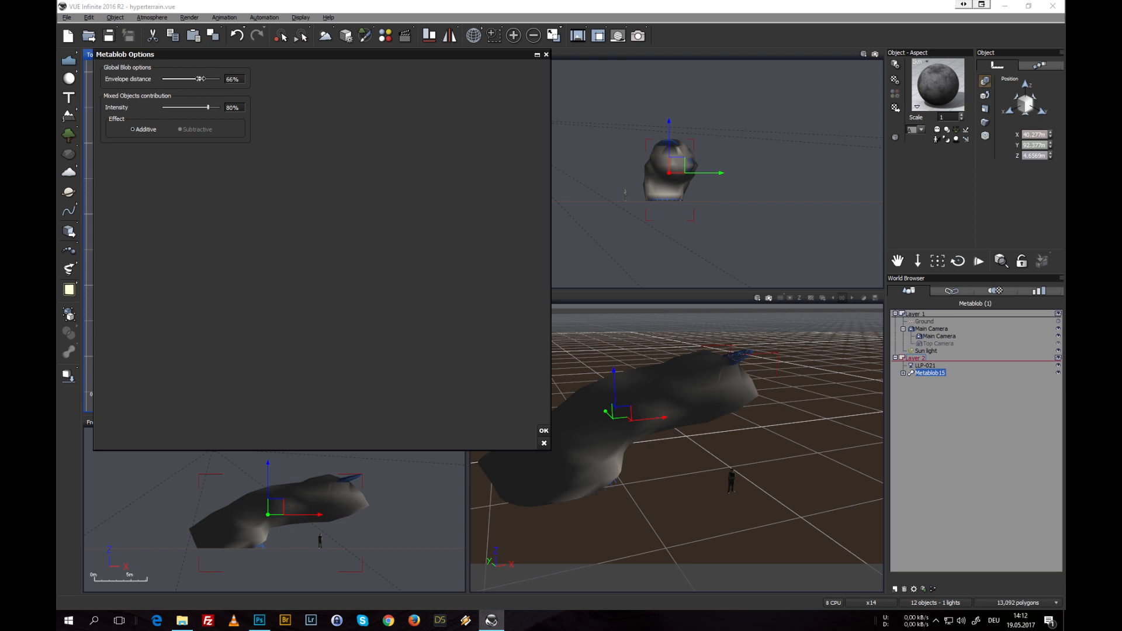
left_click(544, 431)
left_click(903, 372)
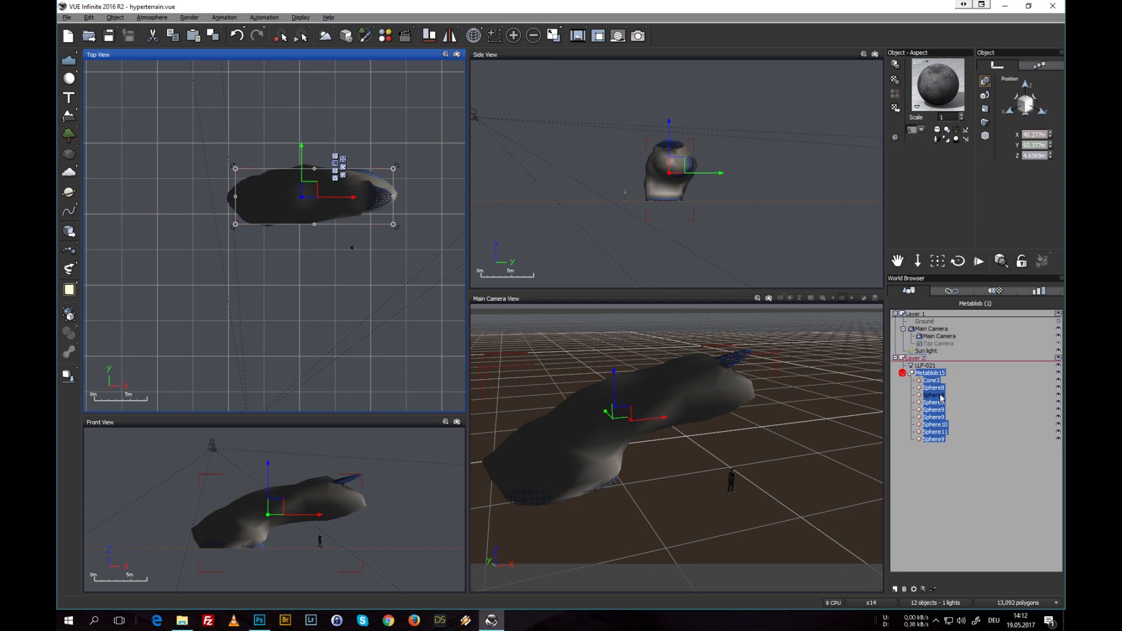
left_click(903, 373)
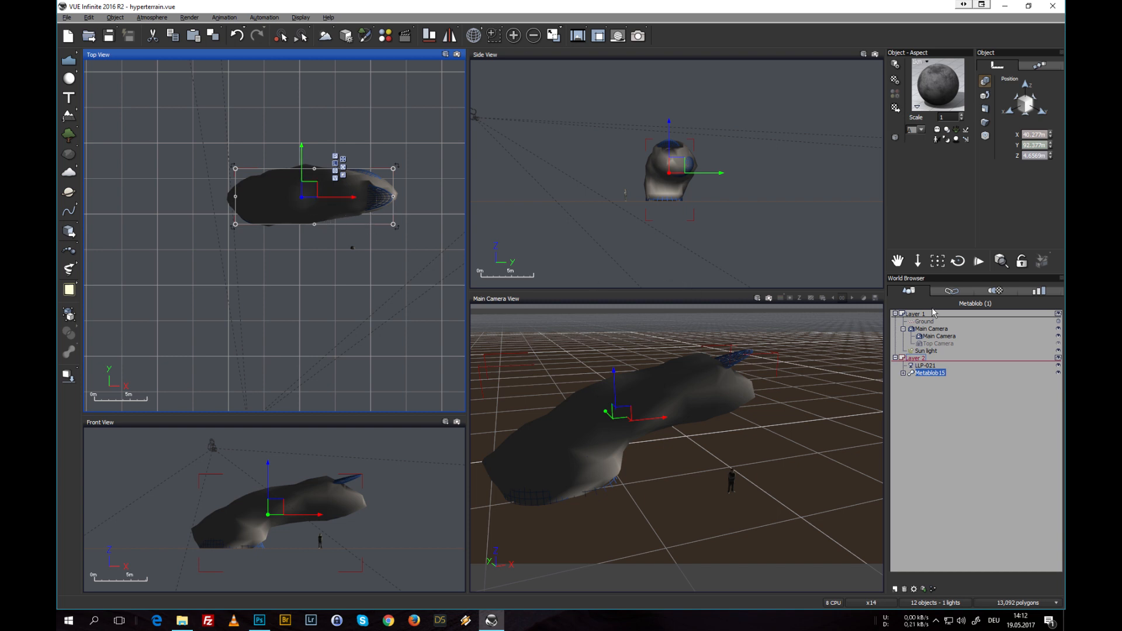
Move the metablob's component sphere near the raised tip along the X axis toward the middle of the formation, and reselect the whole metablob.
left_click(904, 372)
left_click(934, 395)
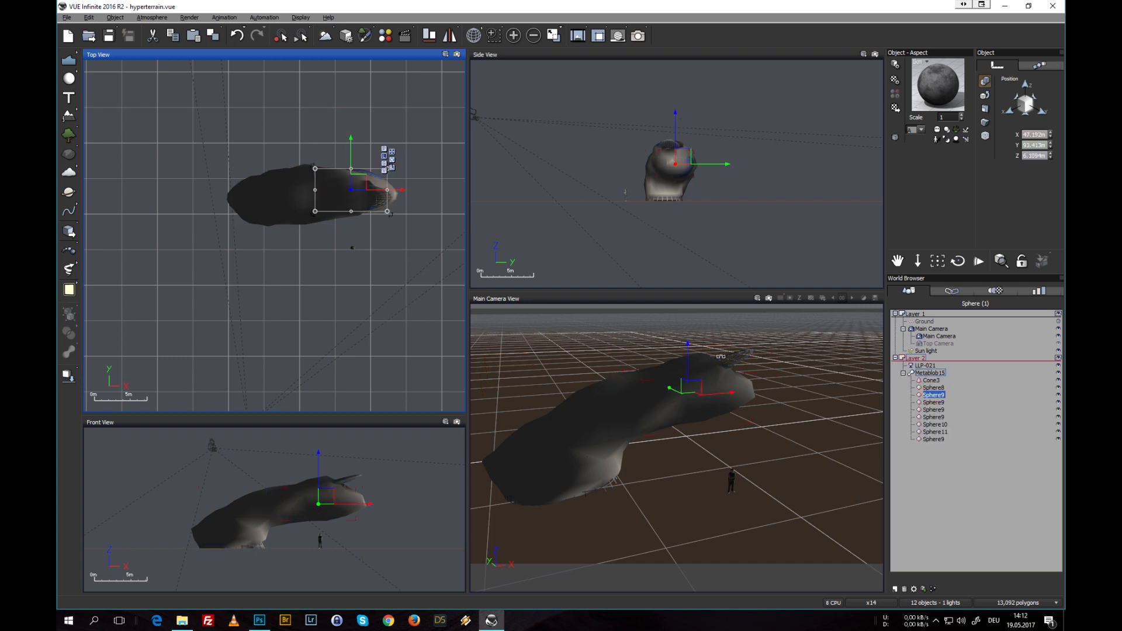
left_click_drag(725, 393, 650, 397)
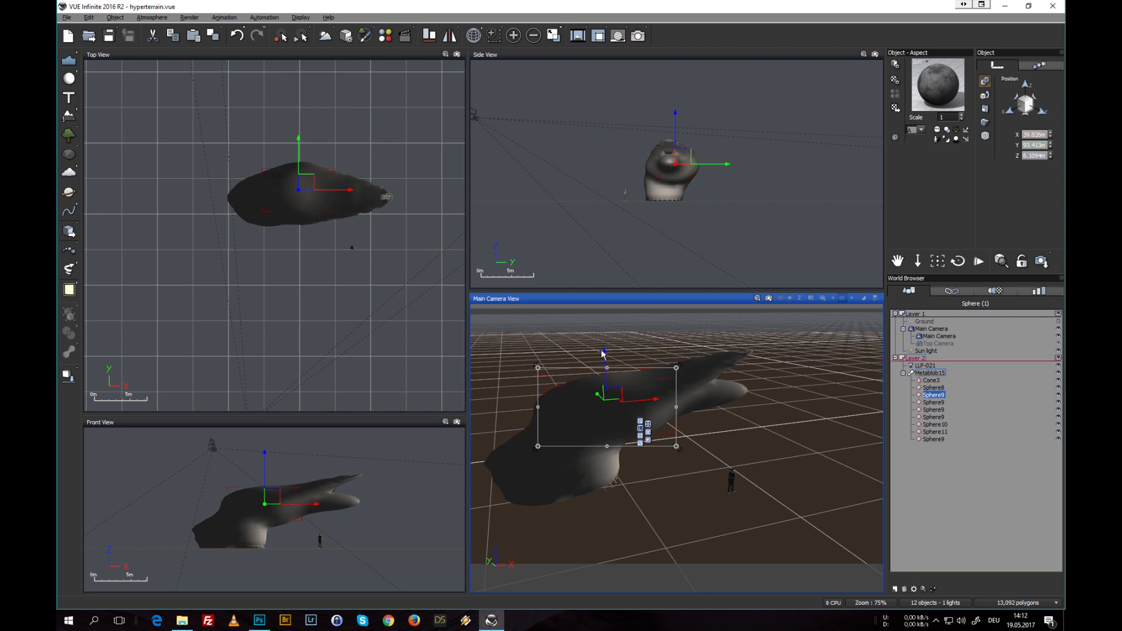
left_click(929, 374)
left_click(904, 373)
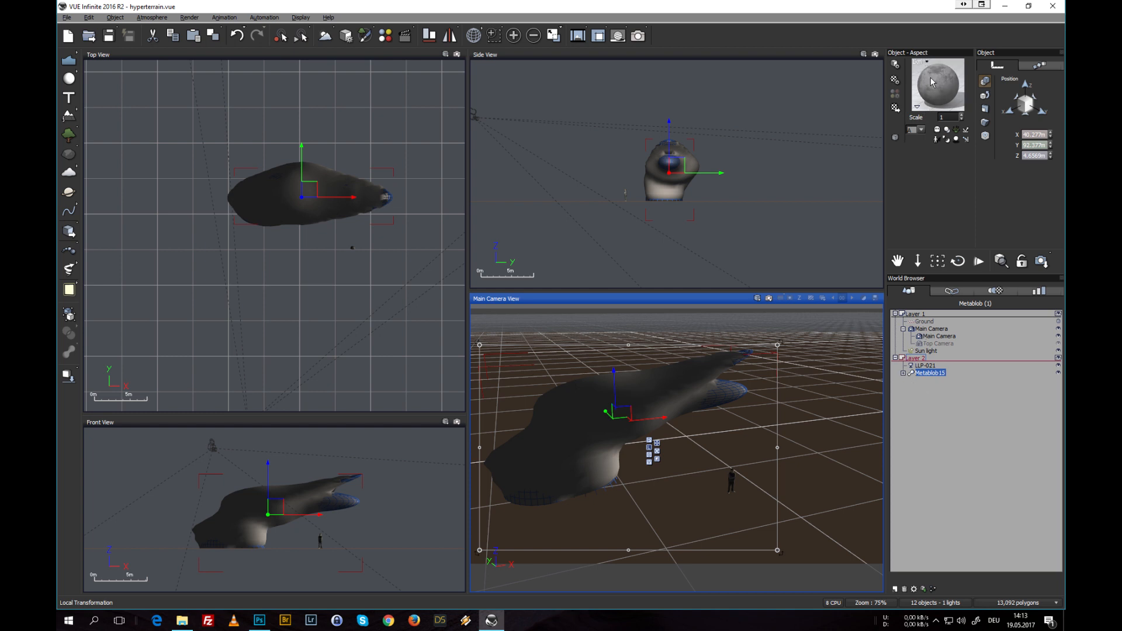
Apply the _V9_GenericRock material from the Rocks collection to the metablob and open it for advanced editing.
left_click(896, 109)
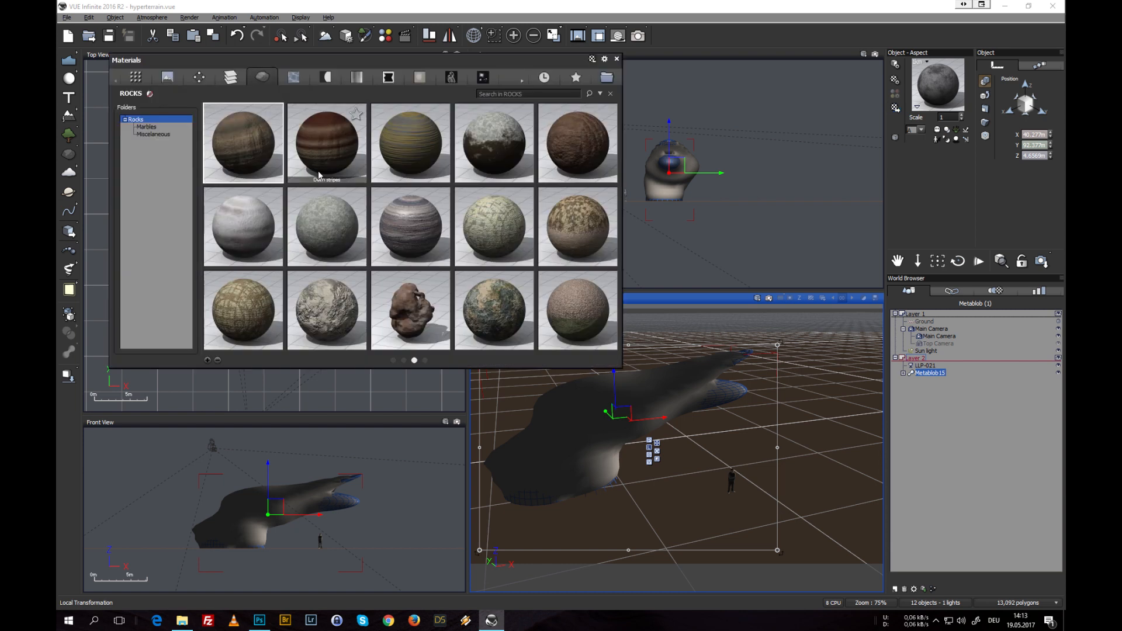
double_click(326, 315)
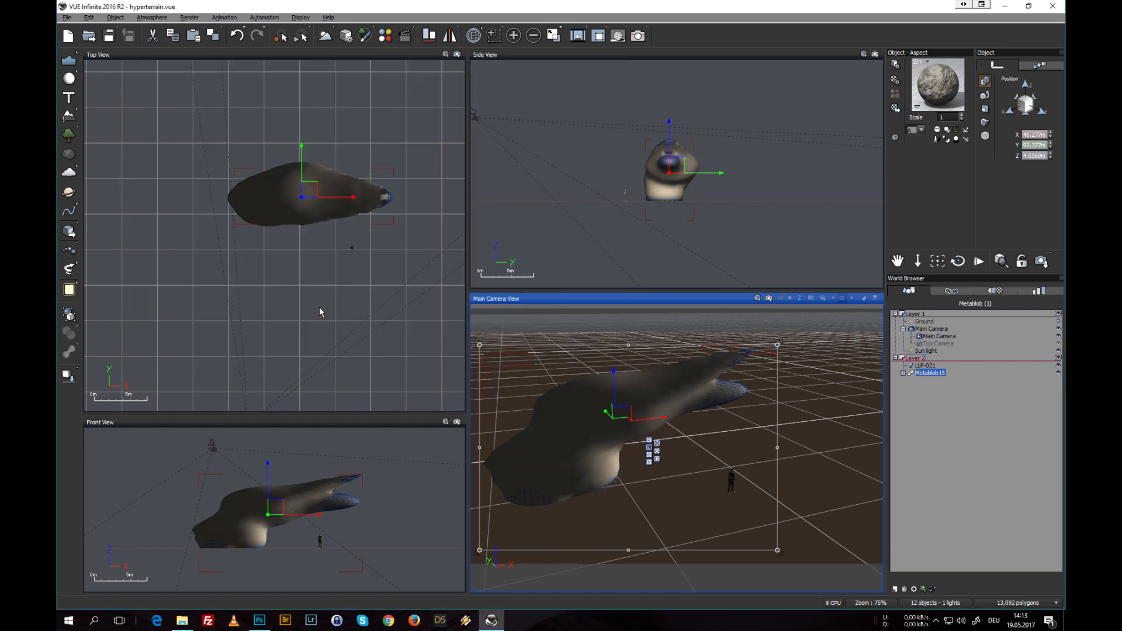
double_click(938, 76)
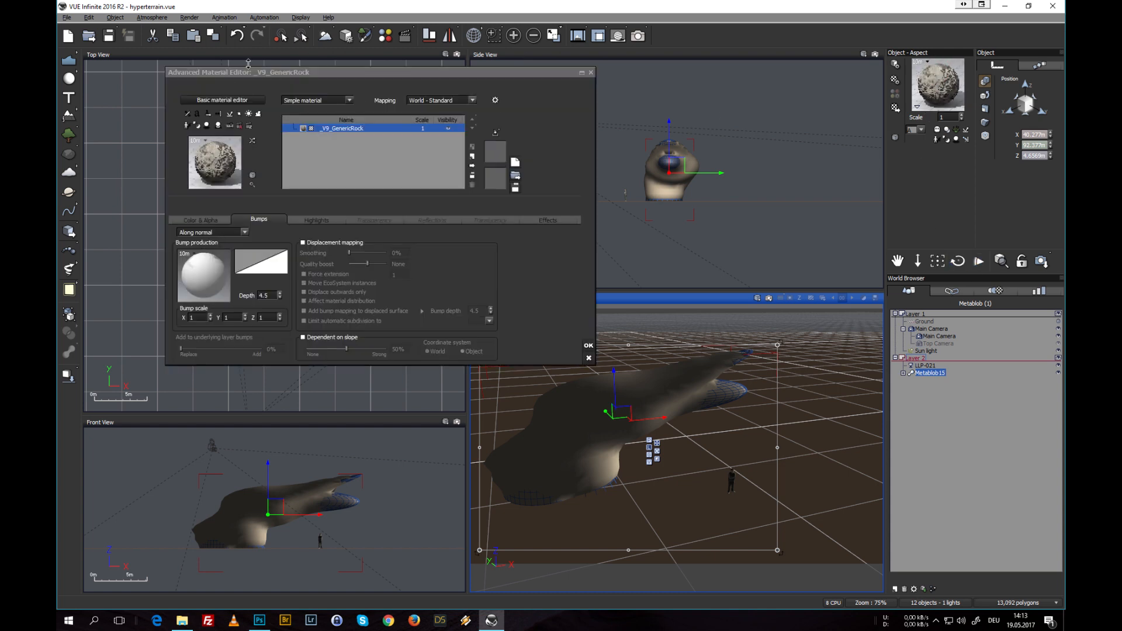
left_click_drag(219, 72, 240, 71)
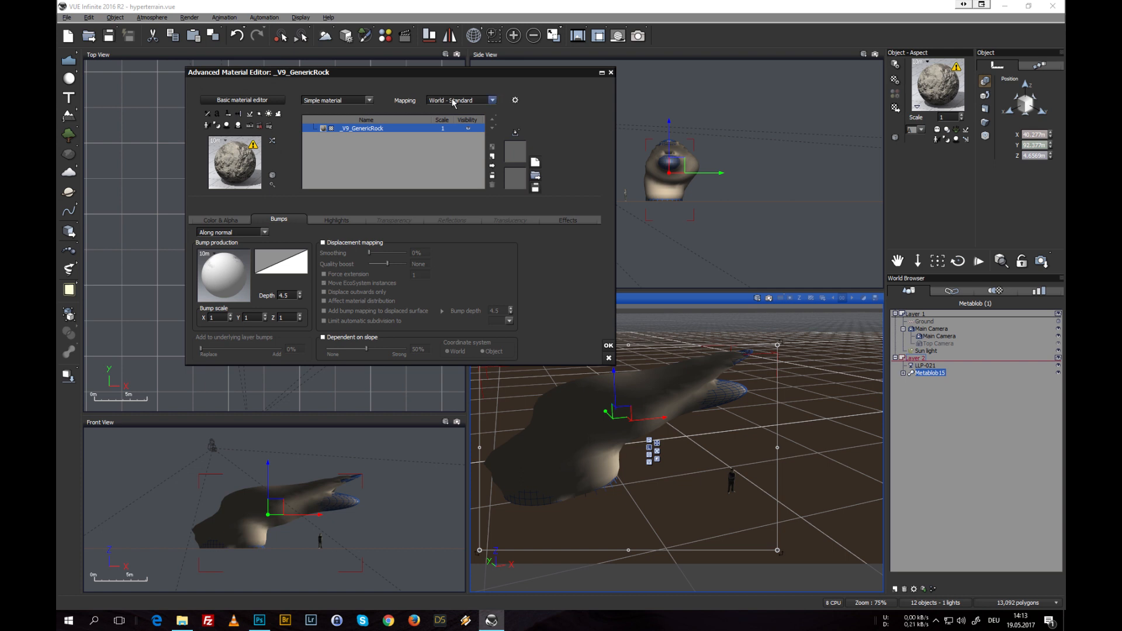
Set the rock material's mapping to Object - Parametric and review its color and alpha settings.
left_click(454, 103)
left_click(455, 162)
left_click(224, 221)
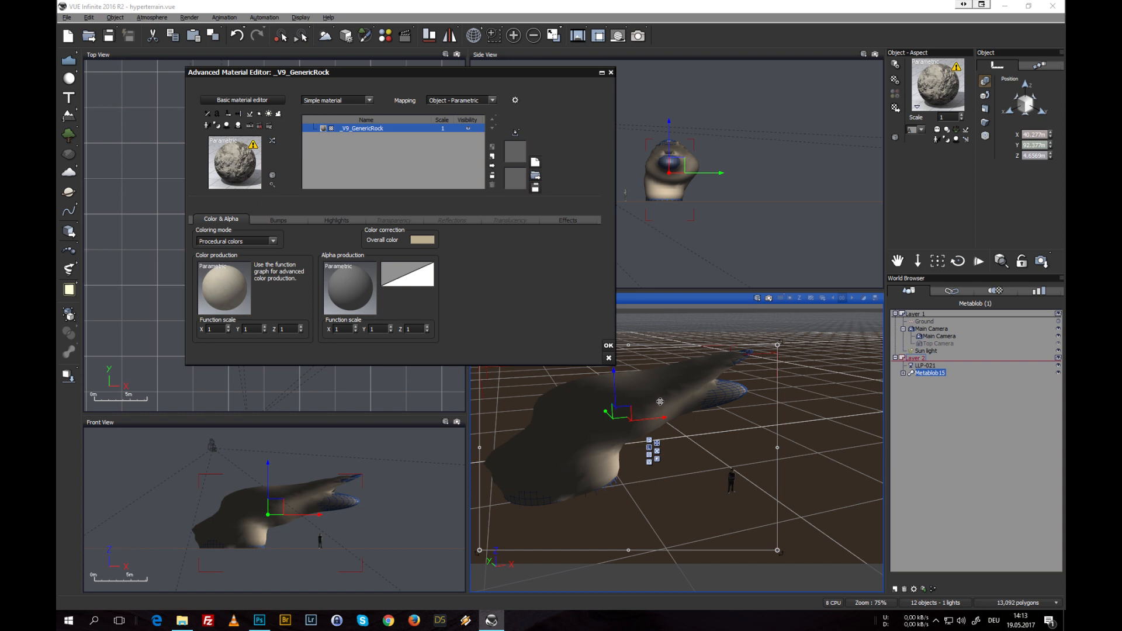
left_click(454, 100)
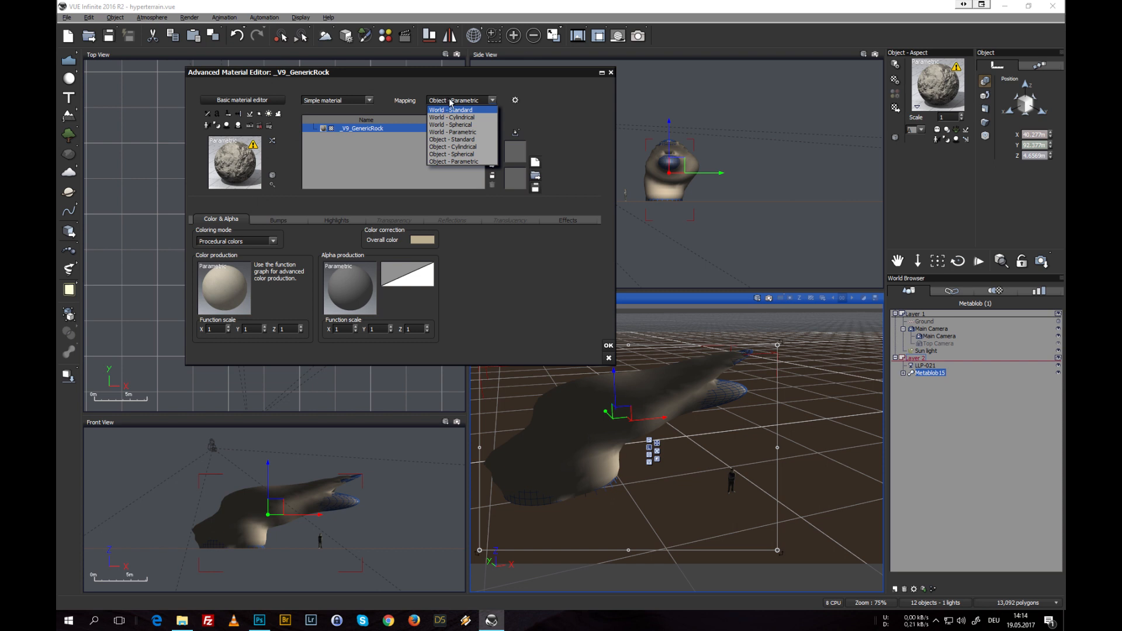
left_click(450, 101)
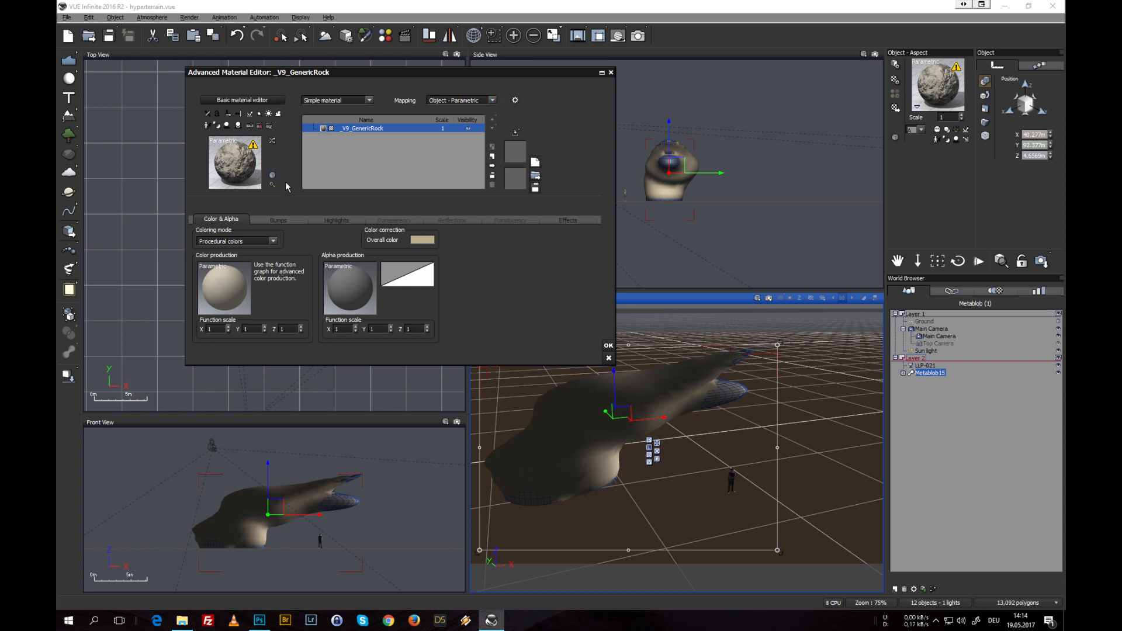
Enable displacement mapping on the rock material and load the Sedimentary Rock fractal as its displacement function.
left_click(281, 219)
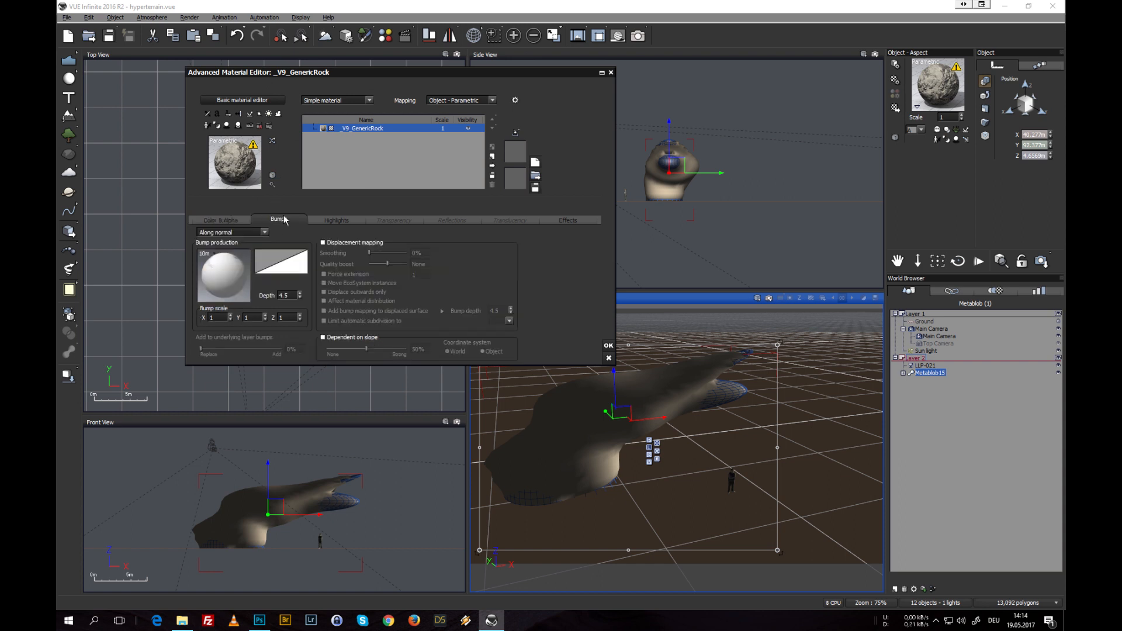
left_click(323, 243)
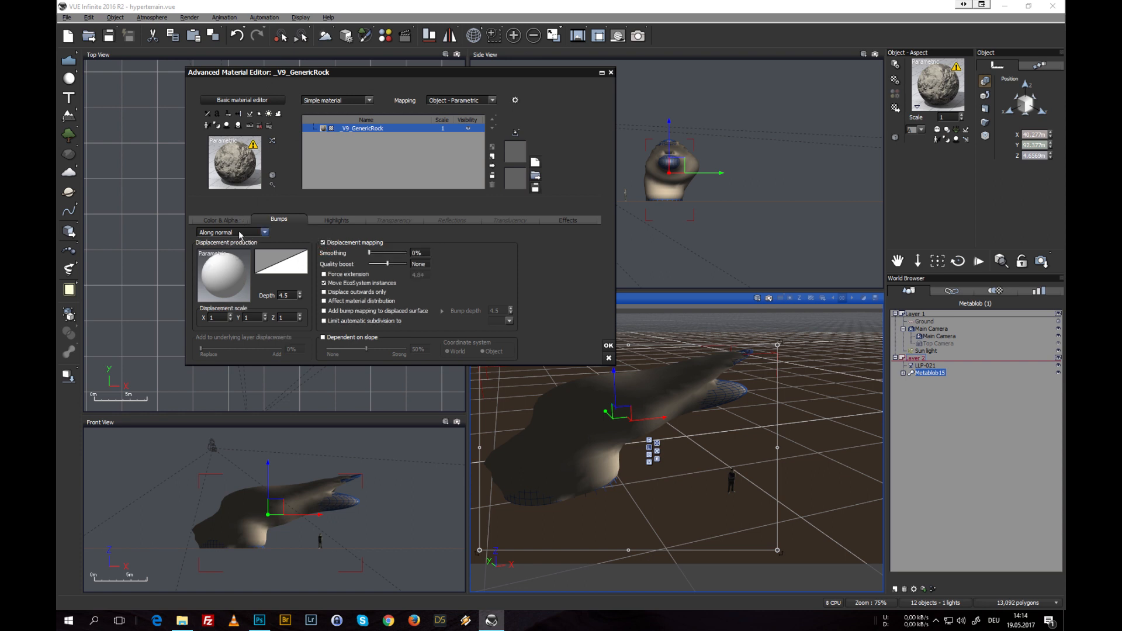
right_click(228, 277)
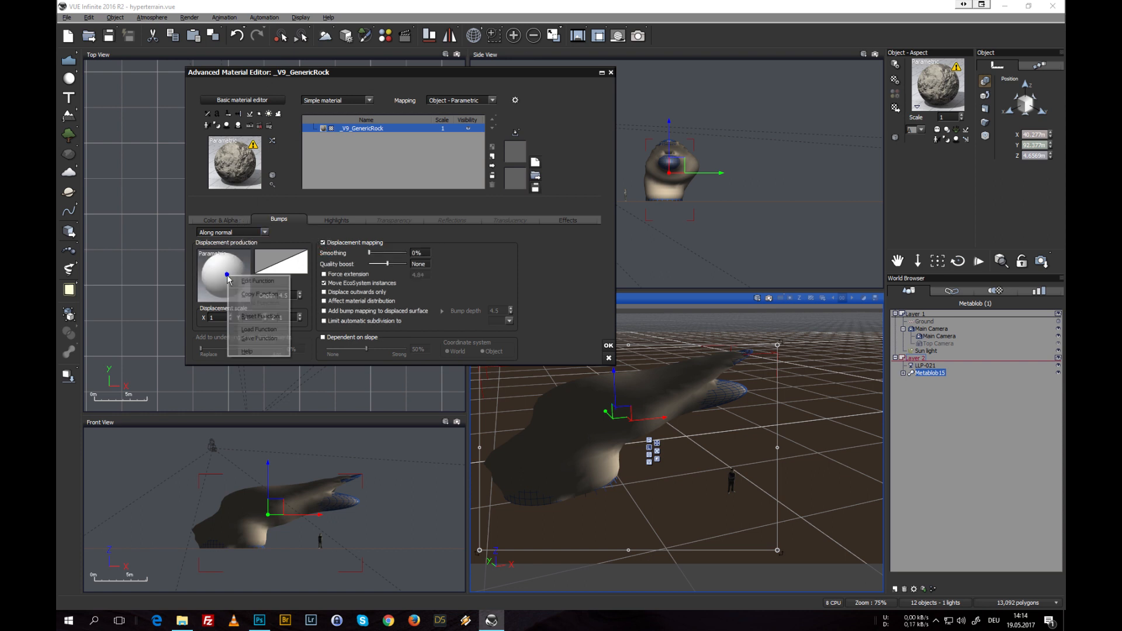
left_click(266, 330)
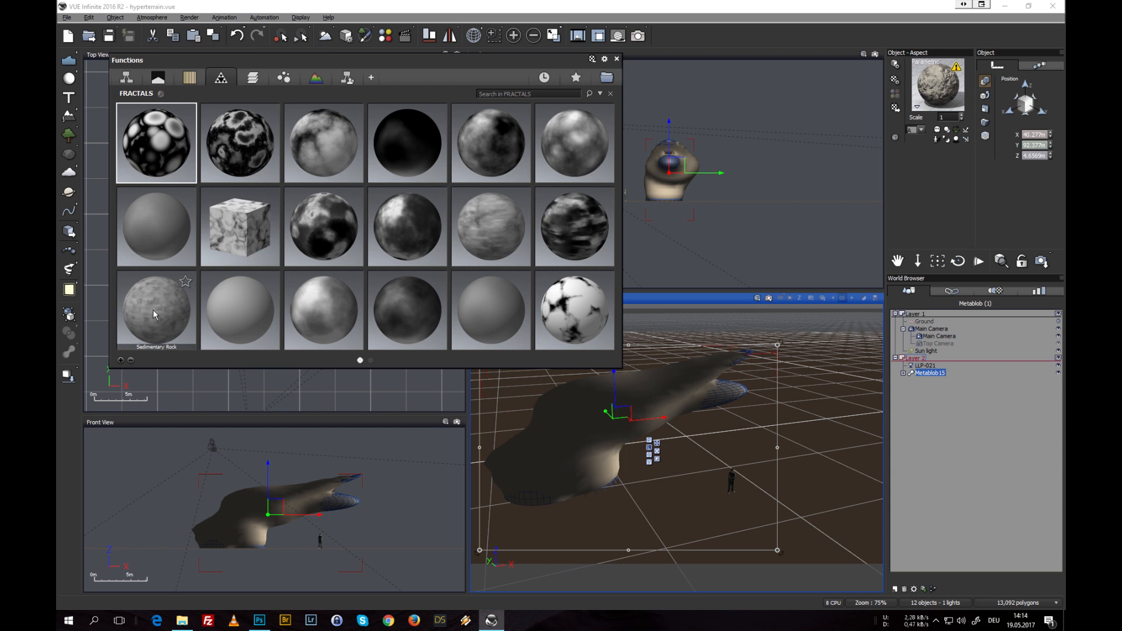
mouse_move(147, 314)
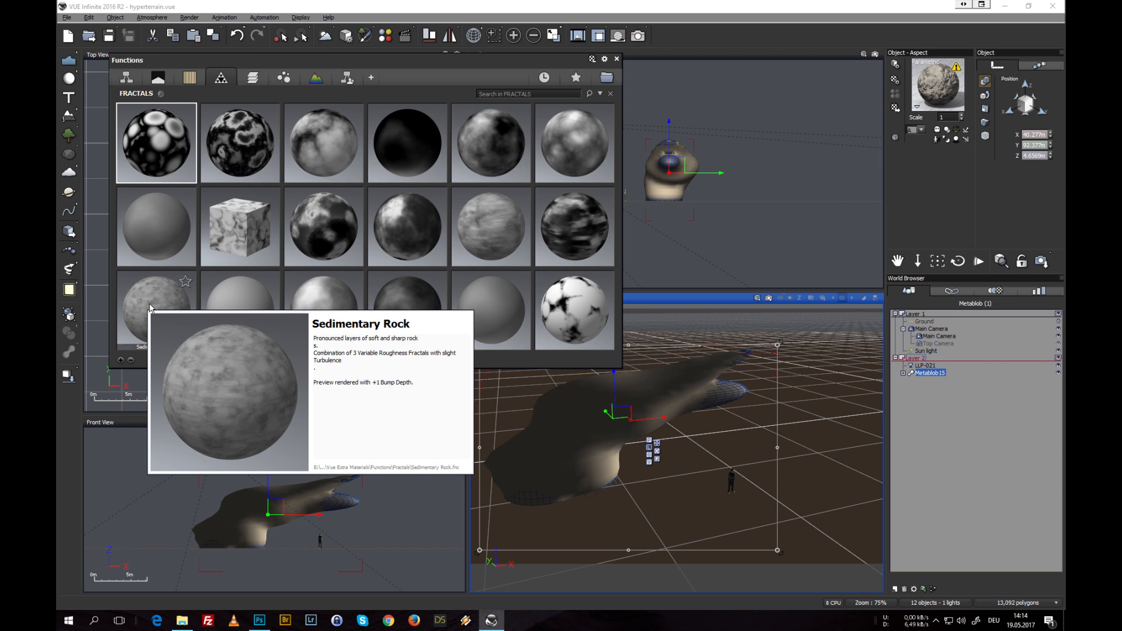
double_click(151, 303)
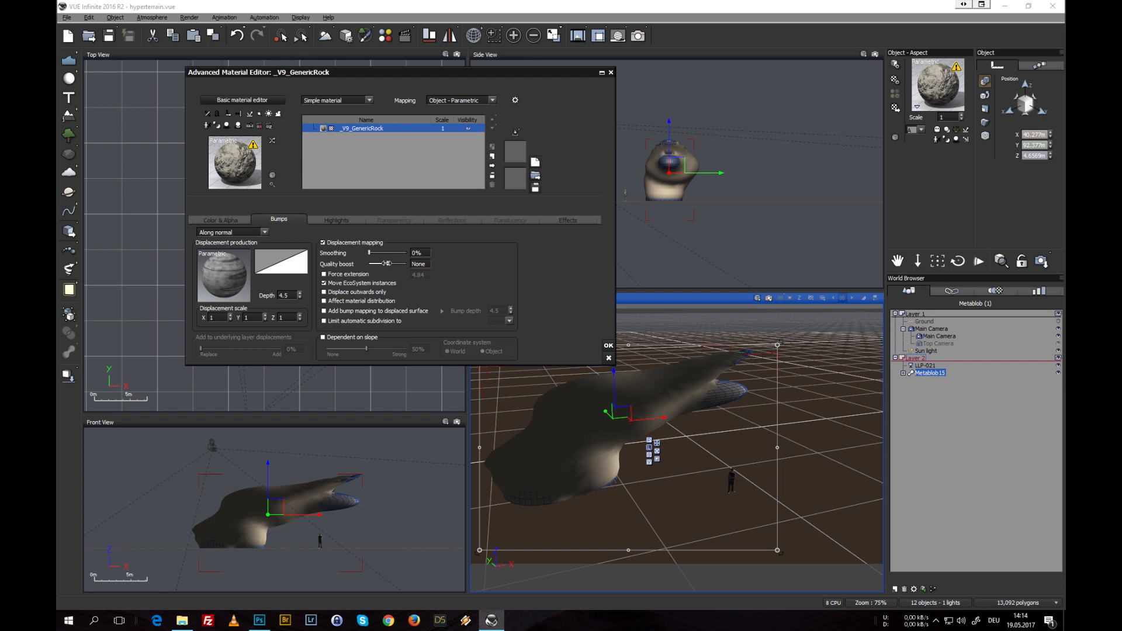
Set the displacement quality boost to +4 and render the main camera view without stacking the render.
left_click_drag(388, 264, 410, 264)
left_click_drag(577, 275, 496, 266)
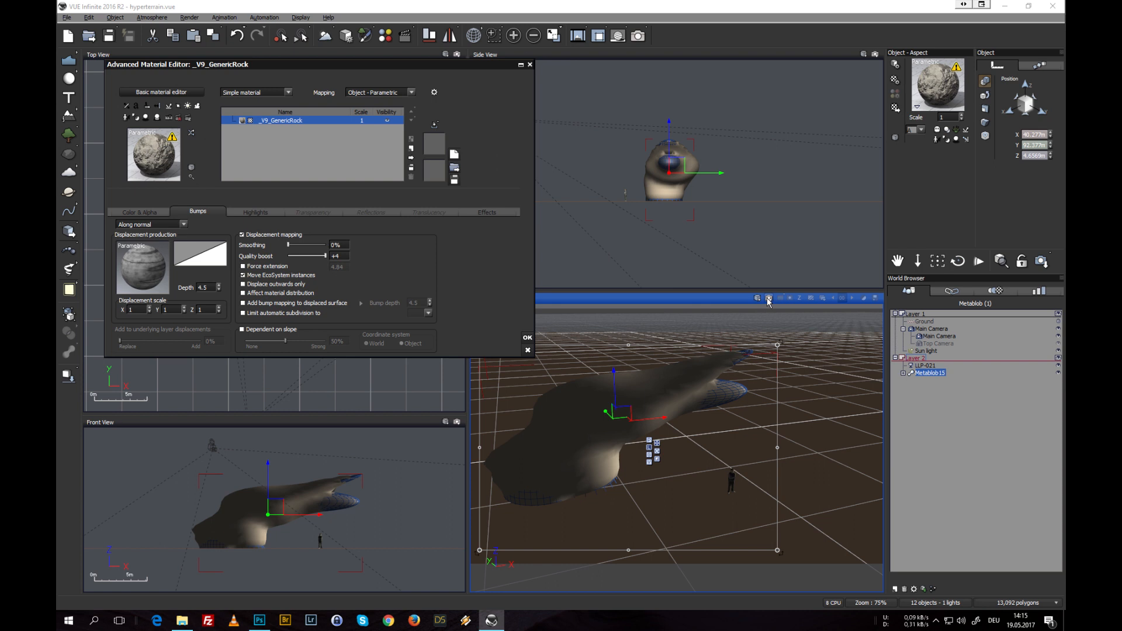
left_click(768, 299)
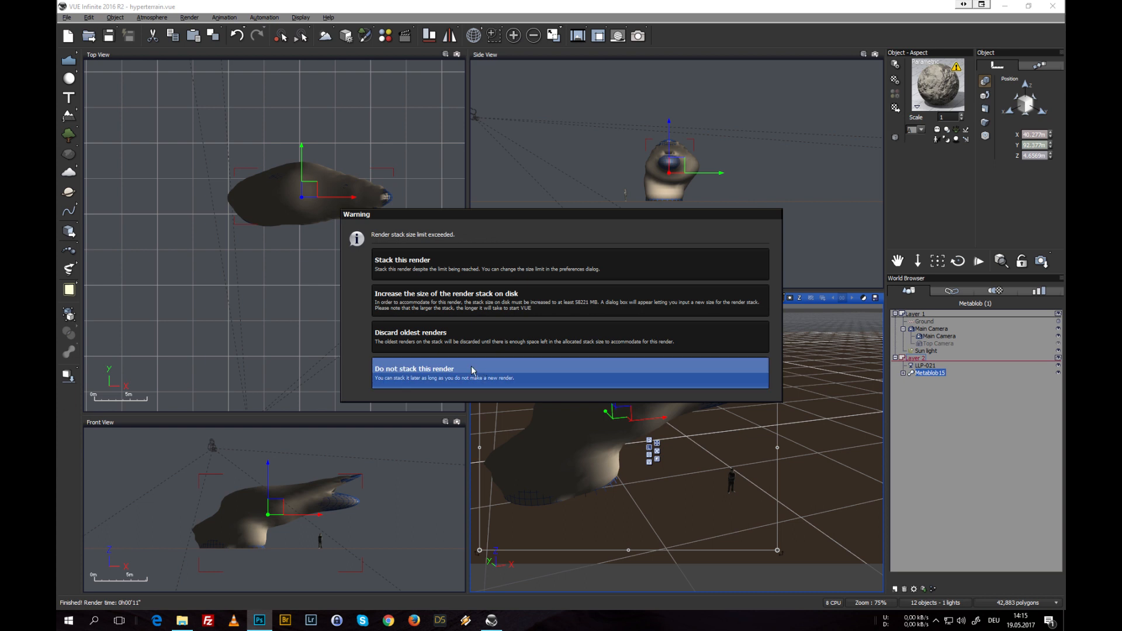
left_click(634, 374)
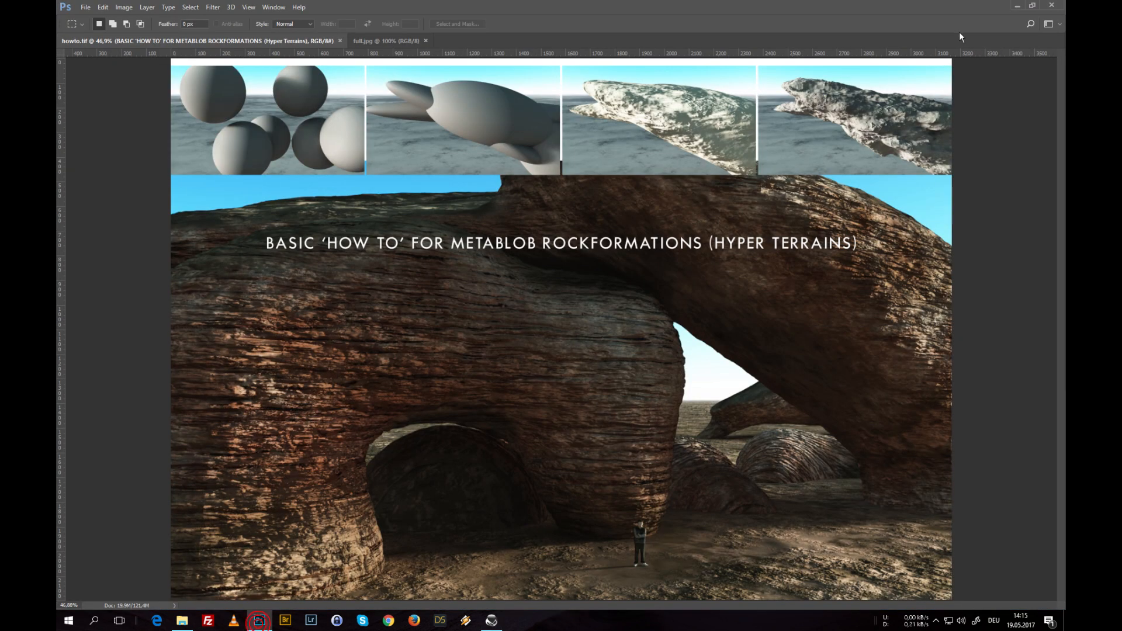
left_click(1003, 11)
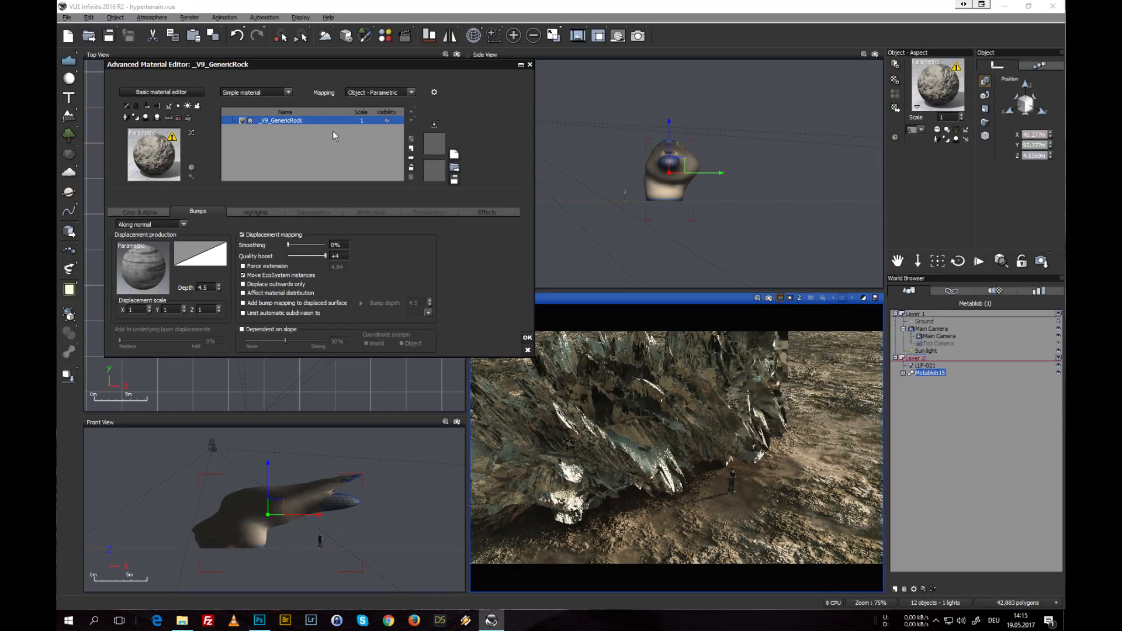
Set the displacement depth to 2 and render the main camera view again.
left_click(218, 287)
key("Return")
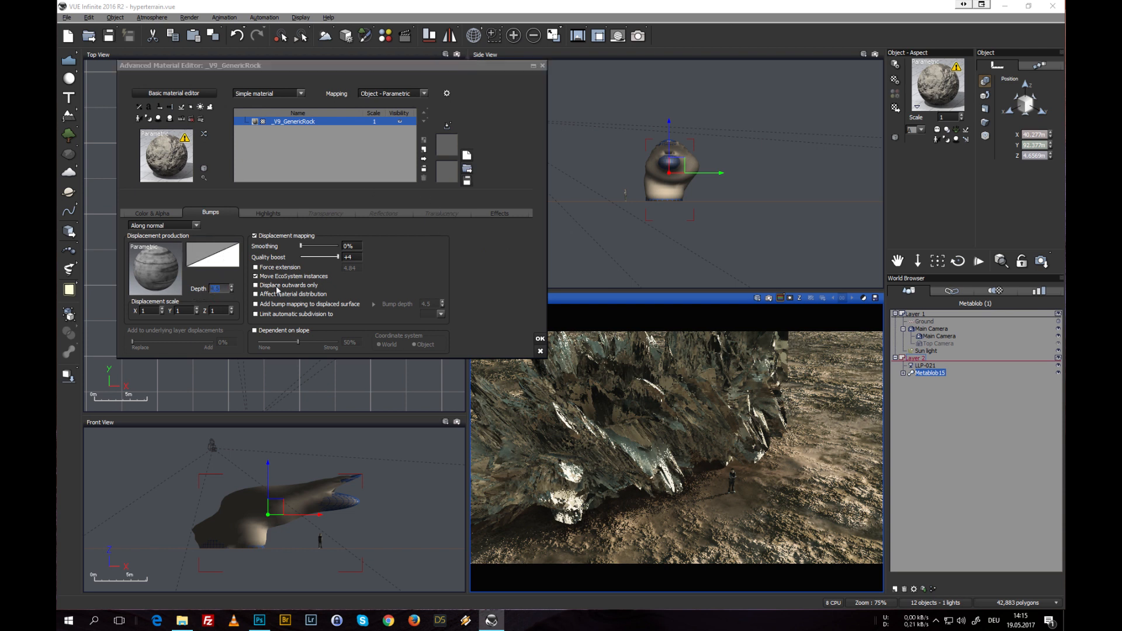
type("2")
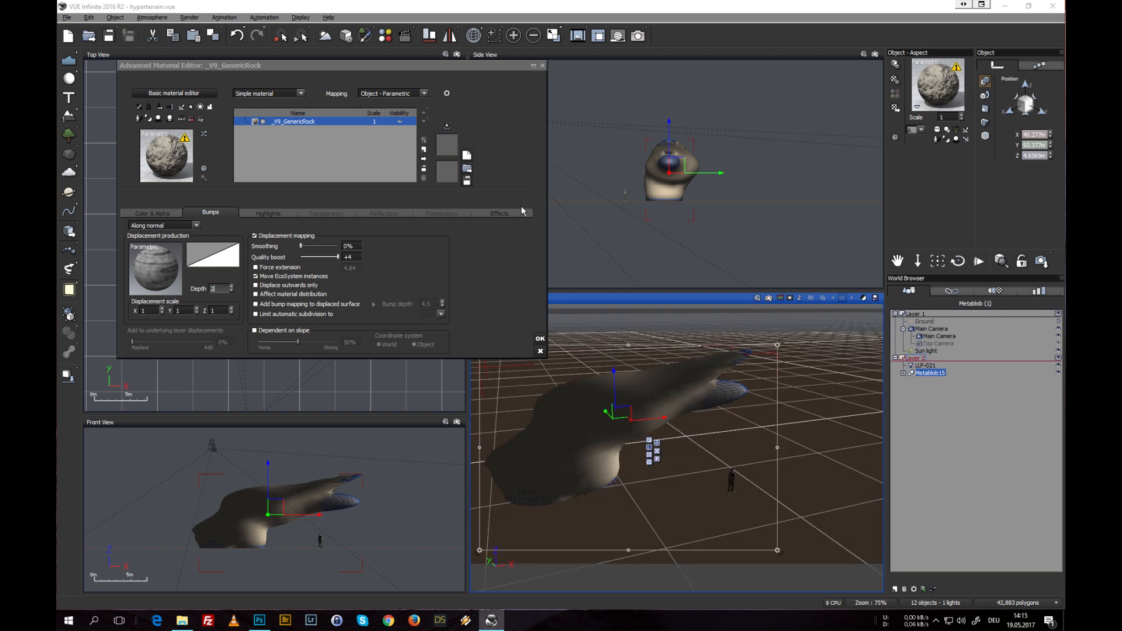
left_click(768, 298)
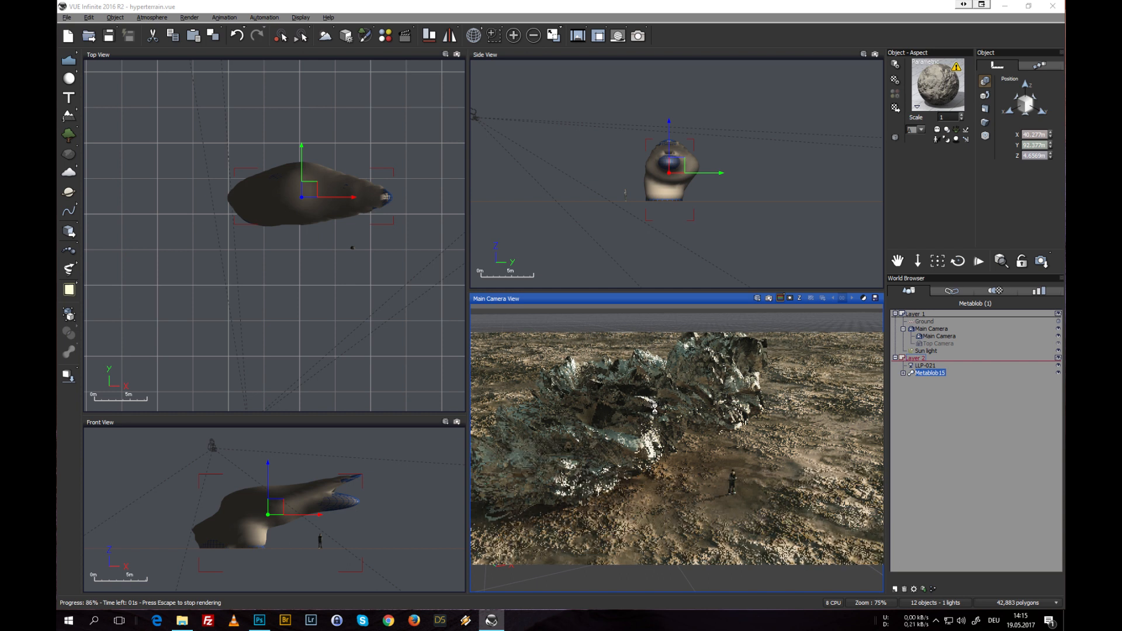
double_click(651, 405)
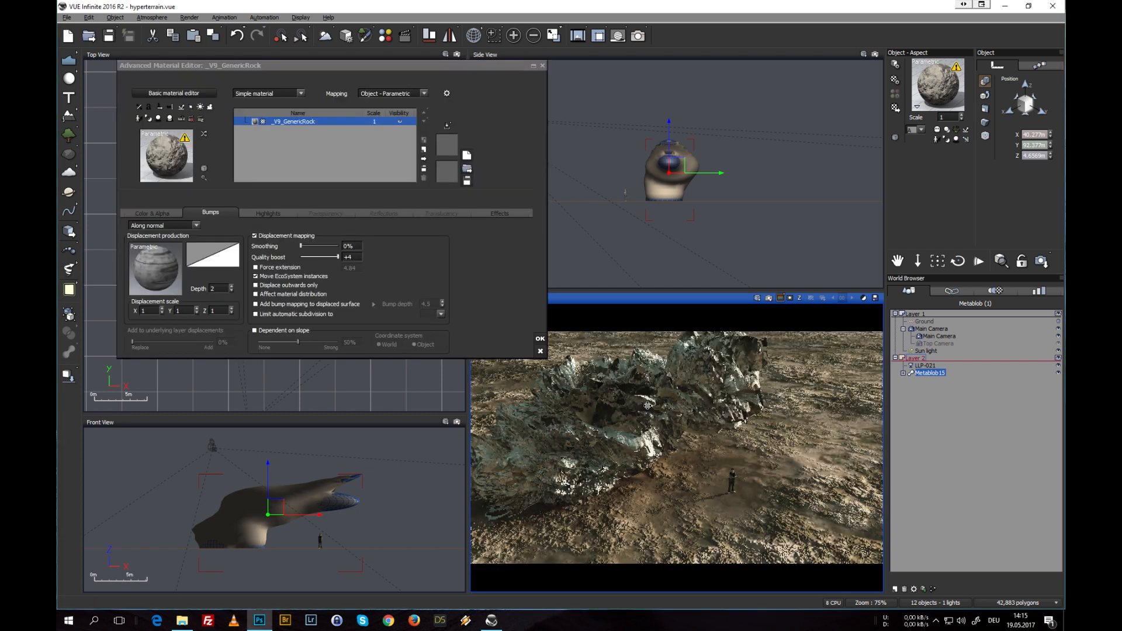
Set the displacement depth to 0.2 and render the main camera view without stacking, accepting the post render options.
left_click(219, 287)
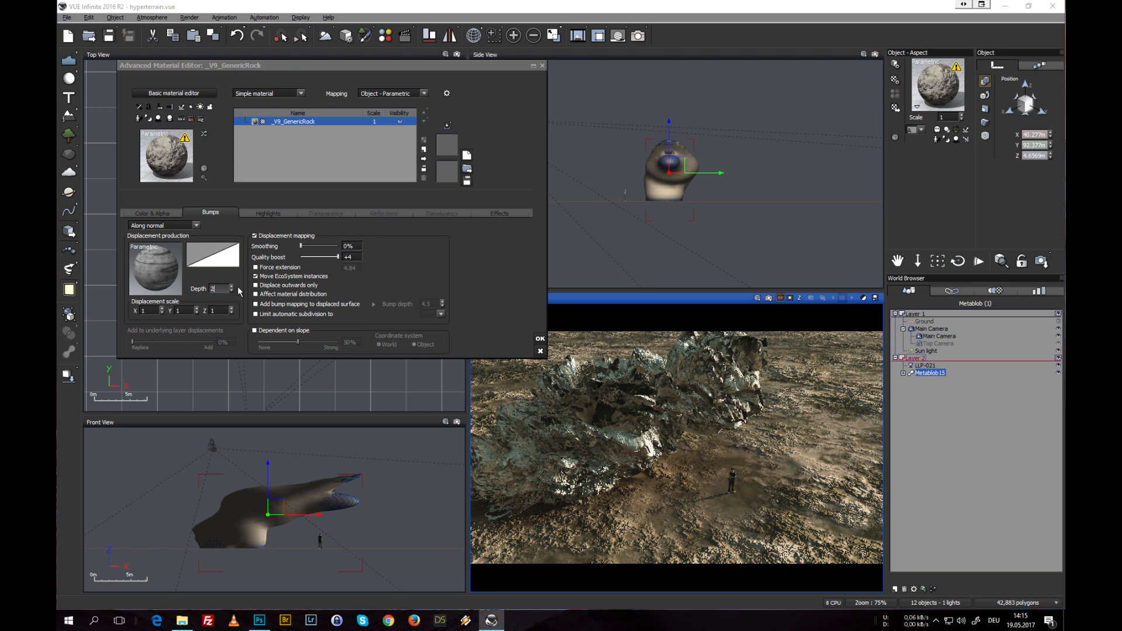
type(".")
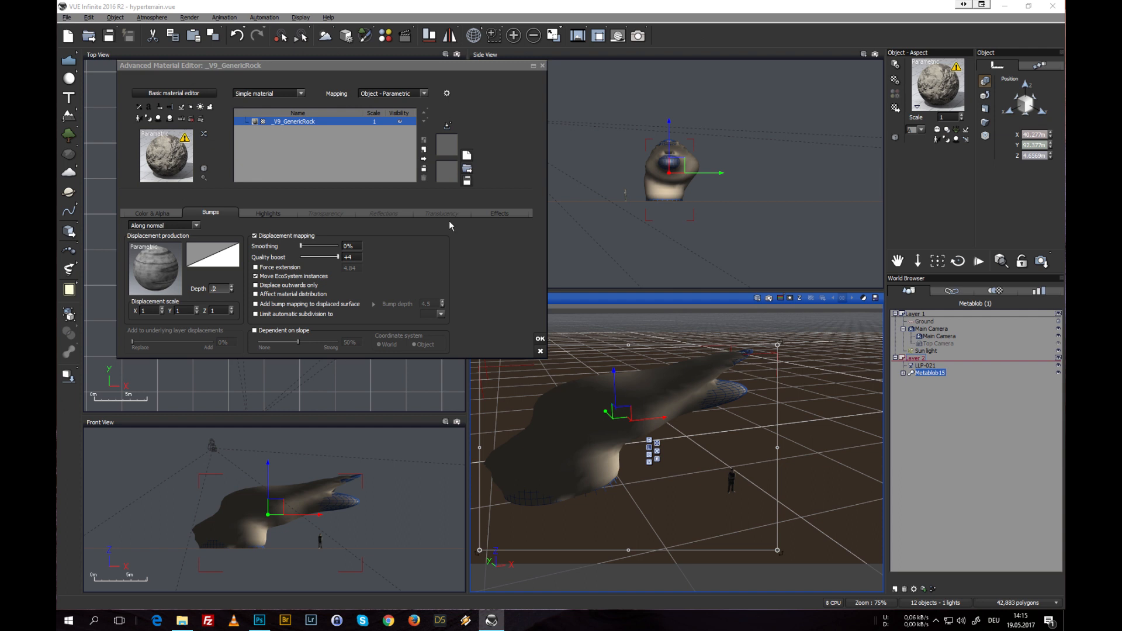
left_click(769, 300)
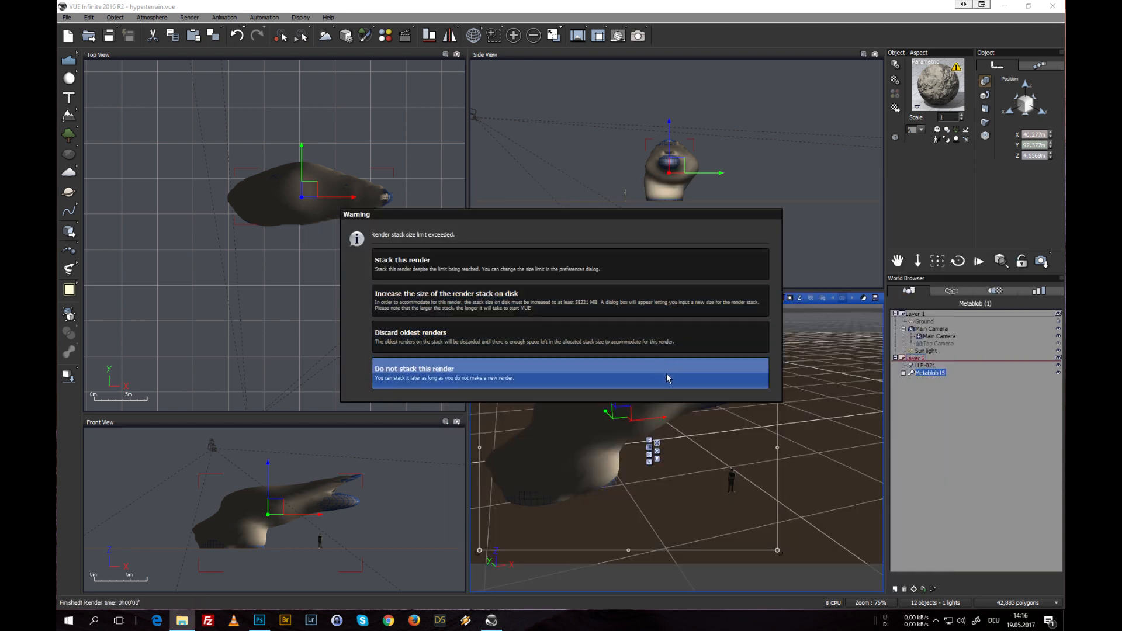
left_click(668, 377)
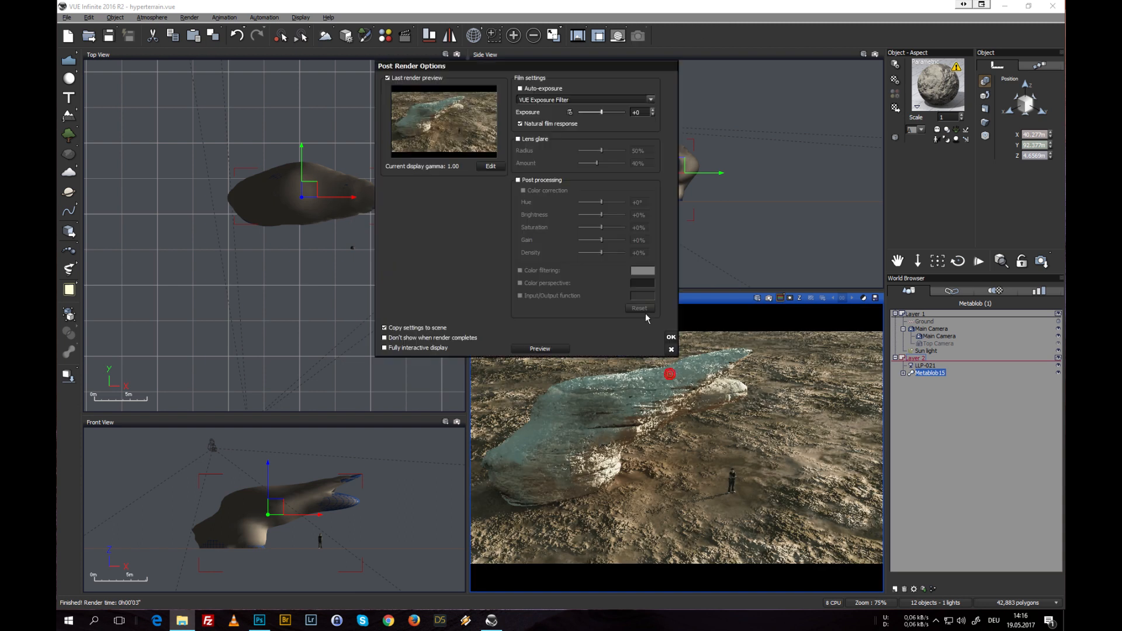
left_click(672, 334)
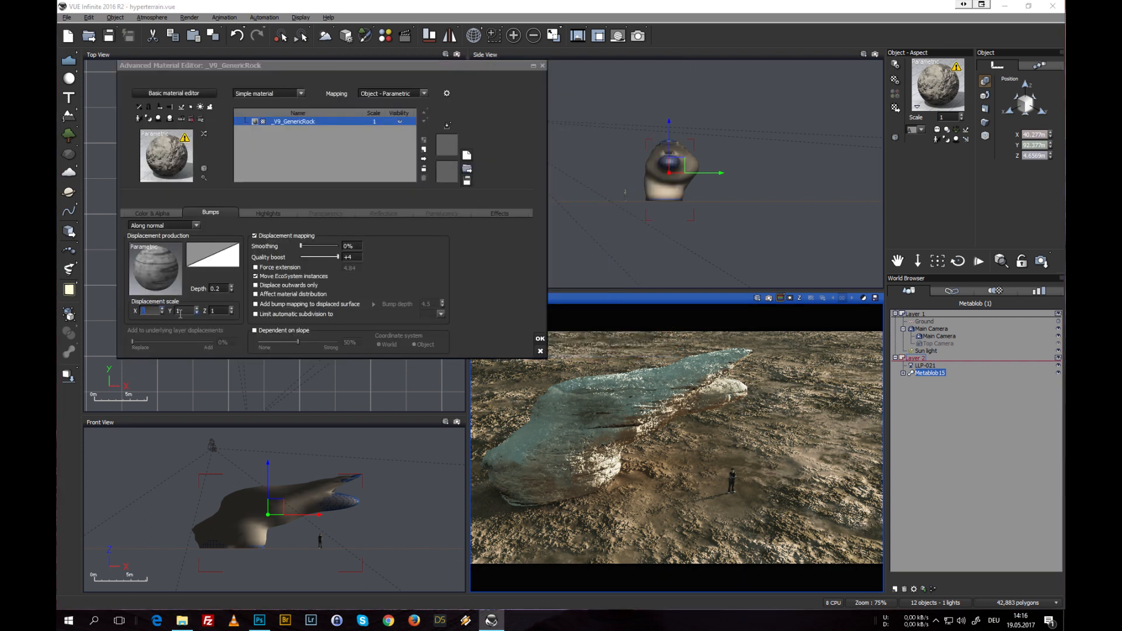
Set the displacement scale to 0.2 in X, Y and Z and render the main camera view without stacking.
type(".2")
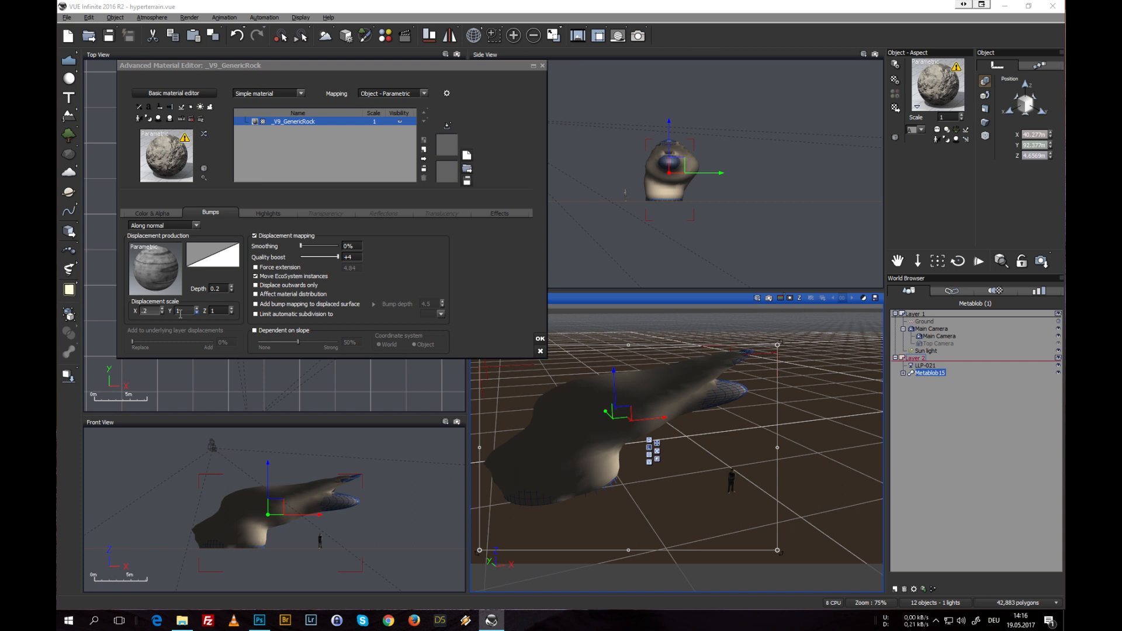
left_click(180, 311)
type(".2")
key("Tab")
type(".2")
left_click(770, 300)
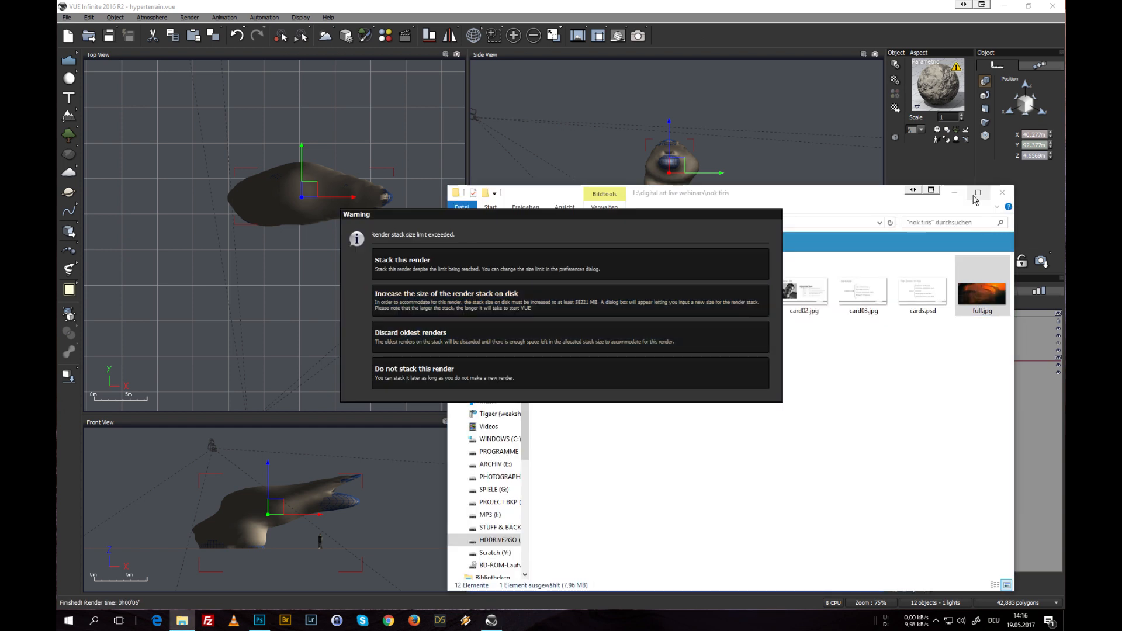
left_click(954, 193)
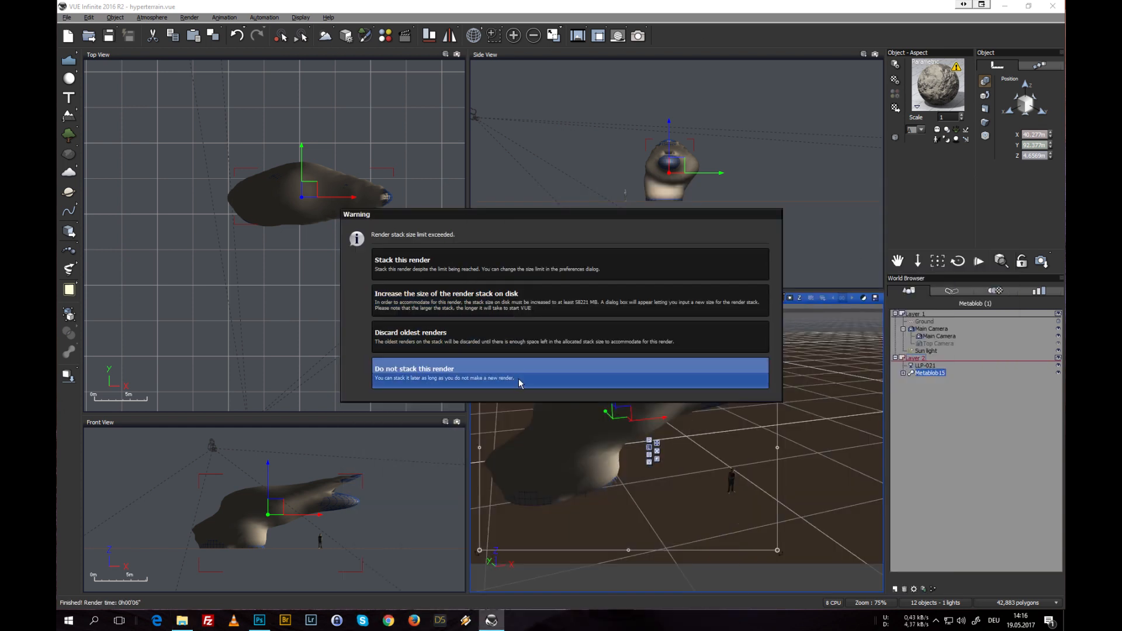
left_click(518, 378)
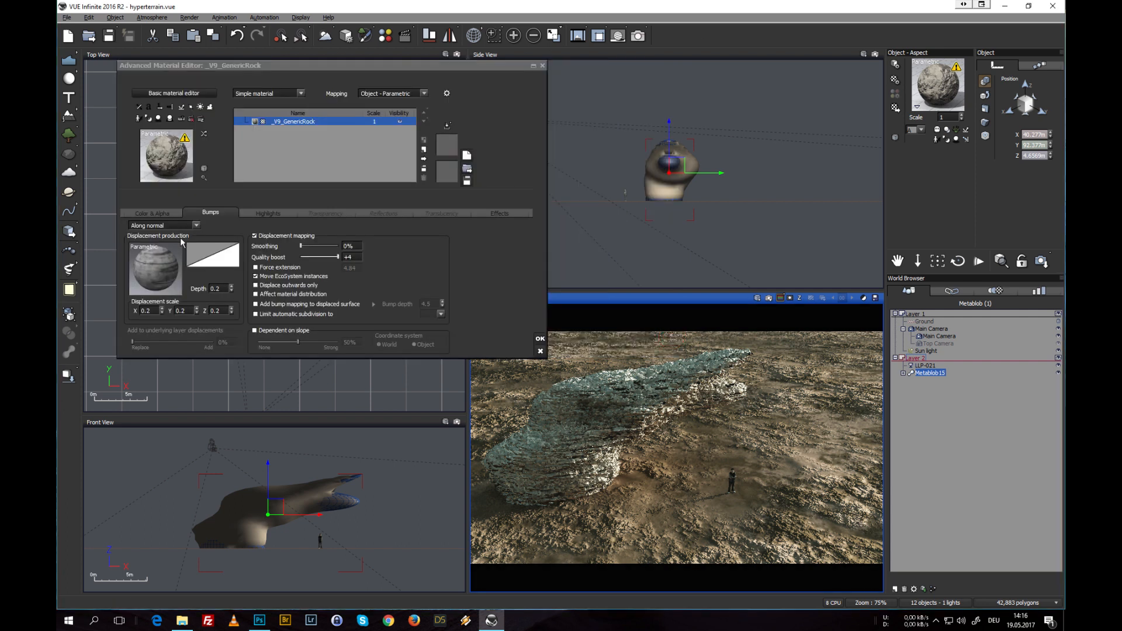
Add bump mapping to the displaced surface with a bump depth of 0.5.
left_click(256, 305)
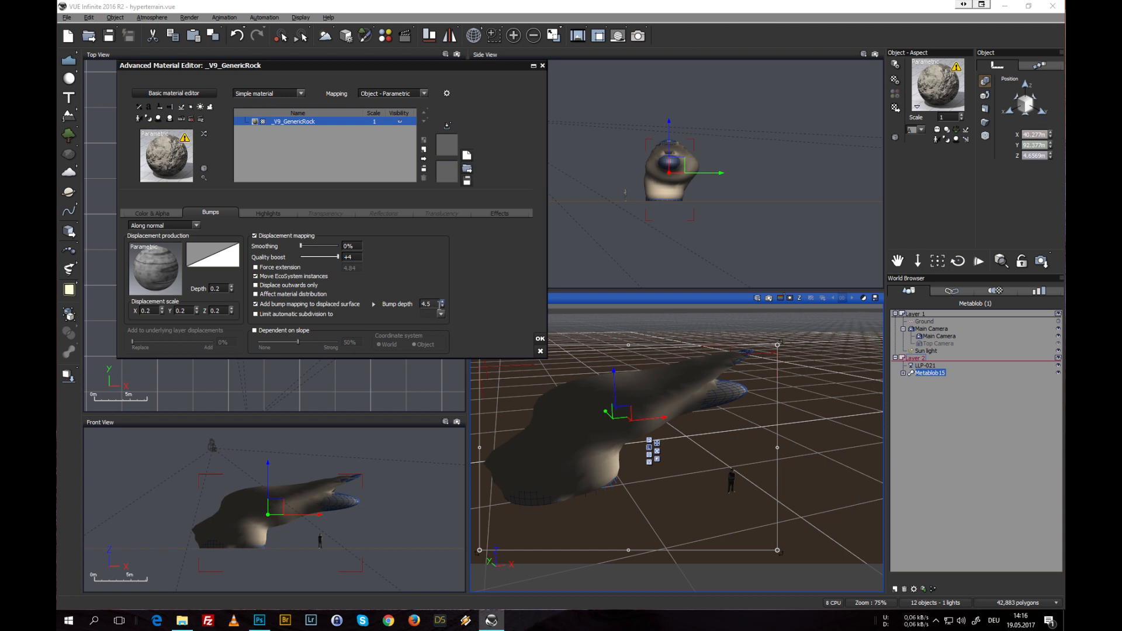
double_click(430, 305)
type("1")
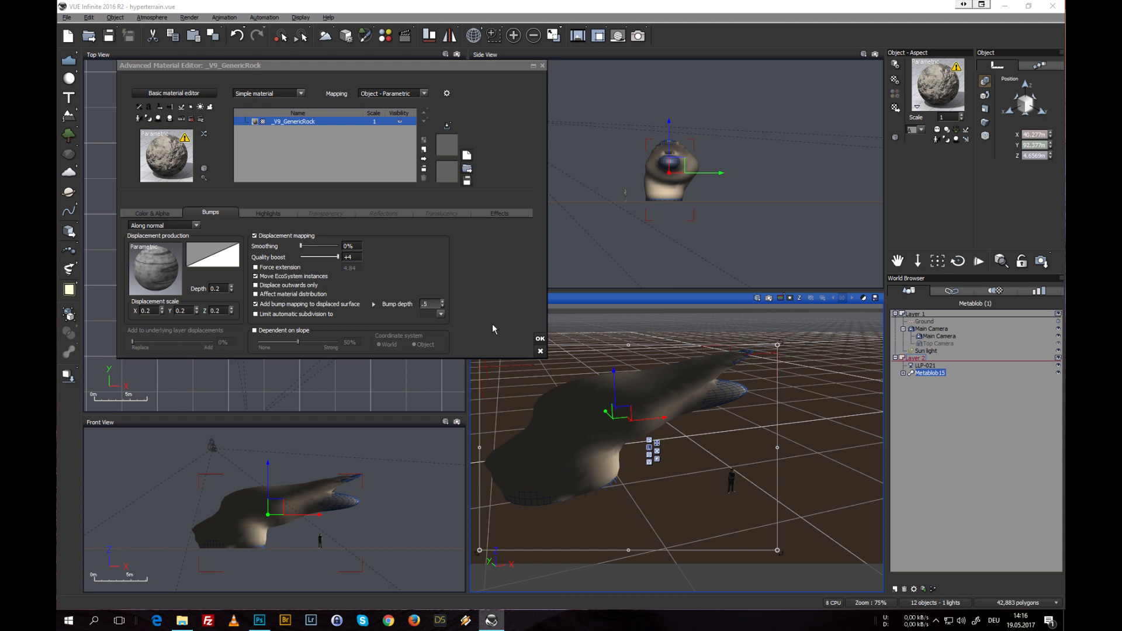
Set the rock material's color production function scale to 0.2 in X, Y and Z and render the main camera view without stacking.
left_click(155, 212)
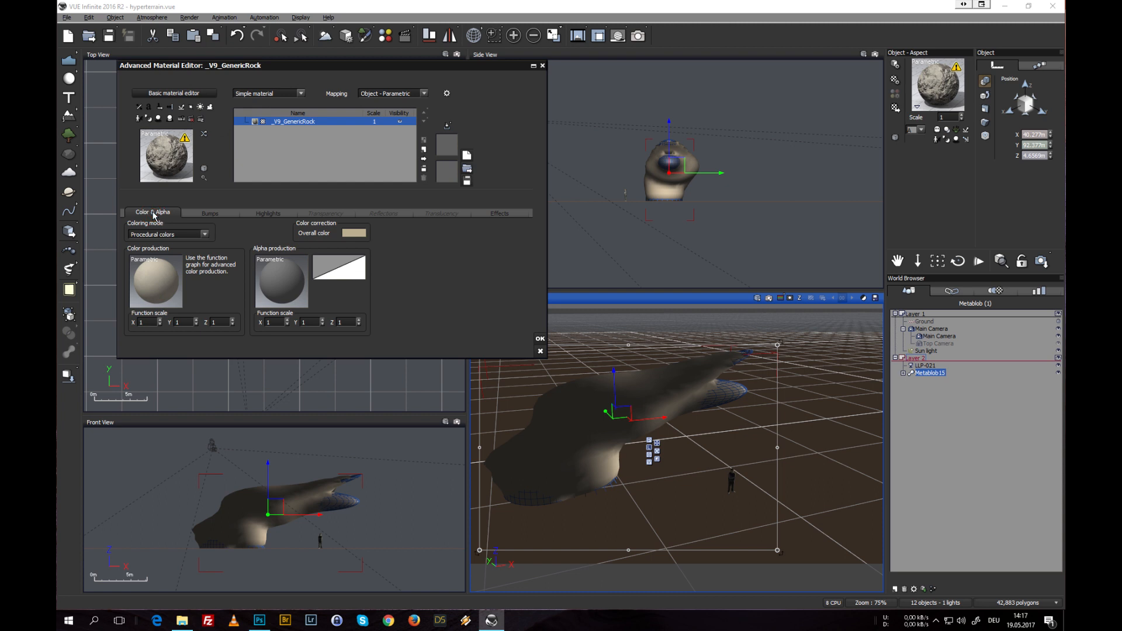
double_click(147, 323)
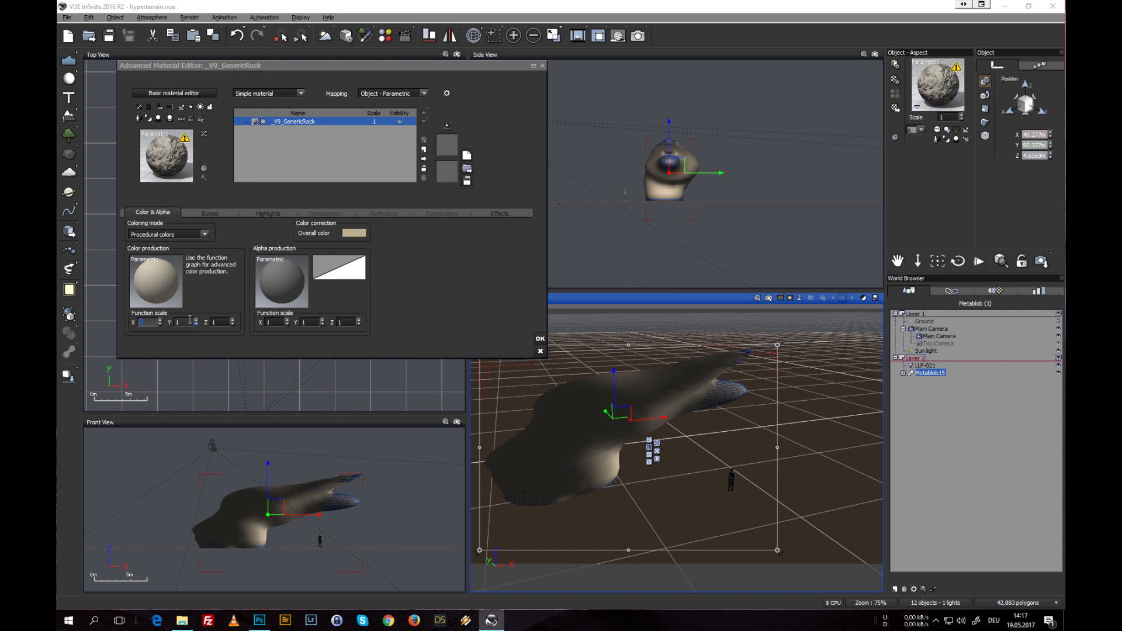
left_click(210, 215)
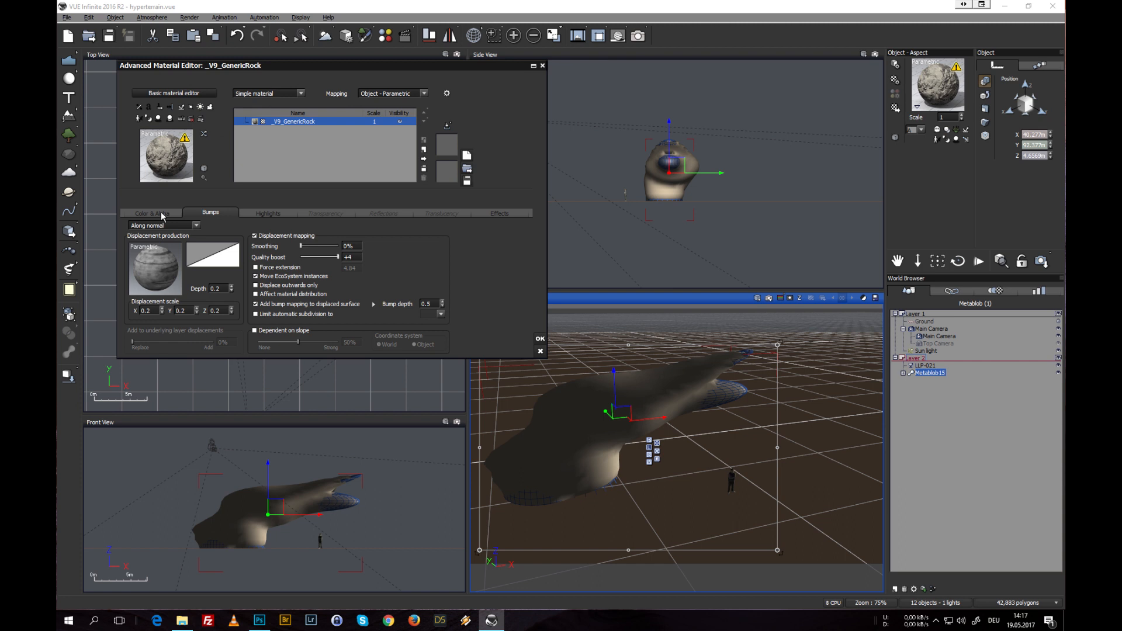
left_click(162, 214)
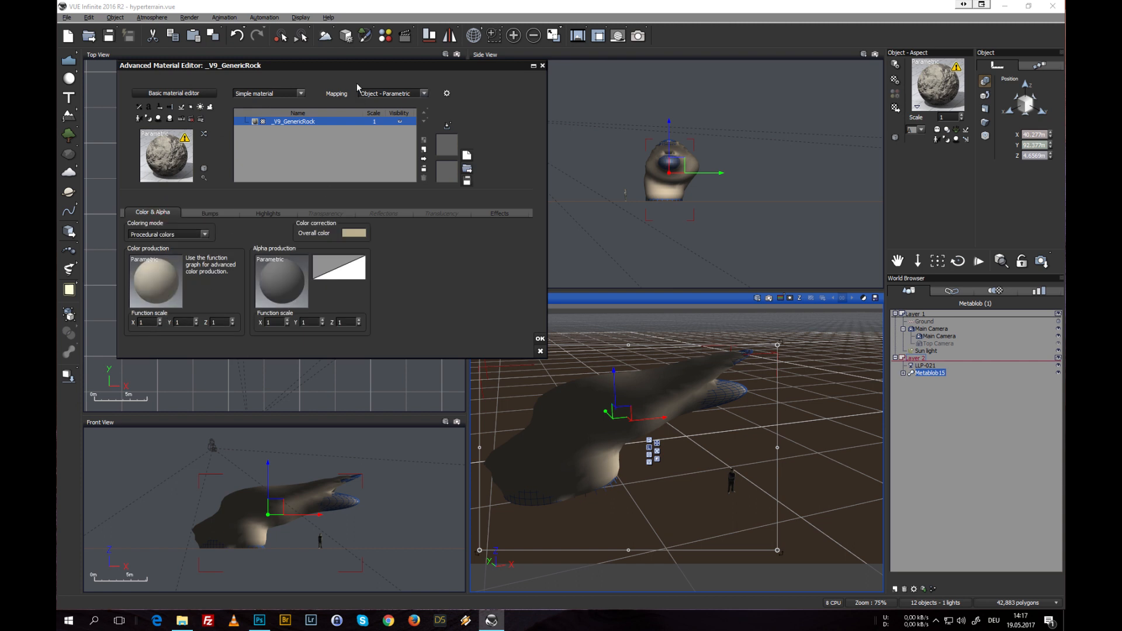
left_click(147, 322)
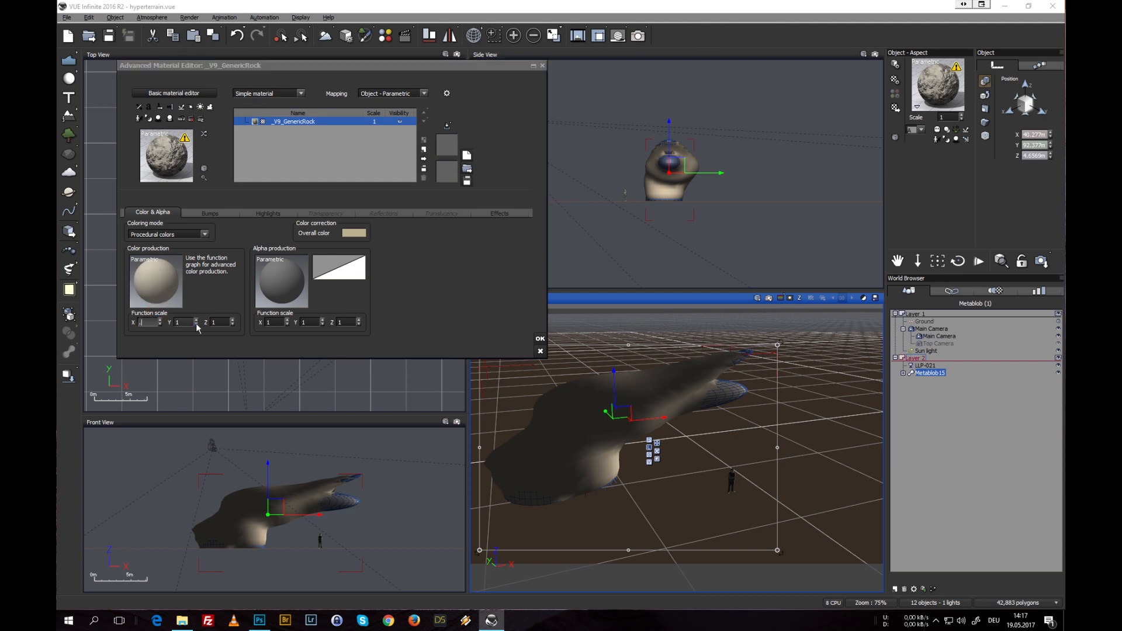
type(".2")
key("Tab")
type(".2")
key("Tab")
type(".2")
left_click(769, 302)
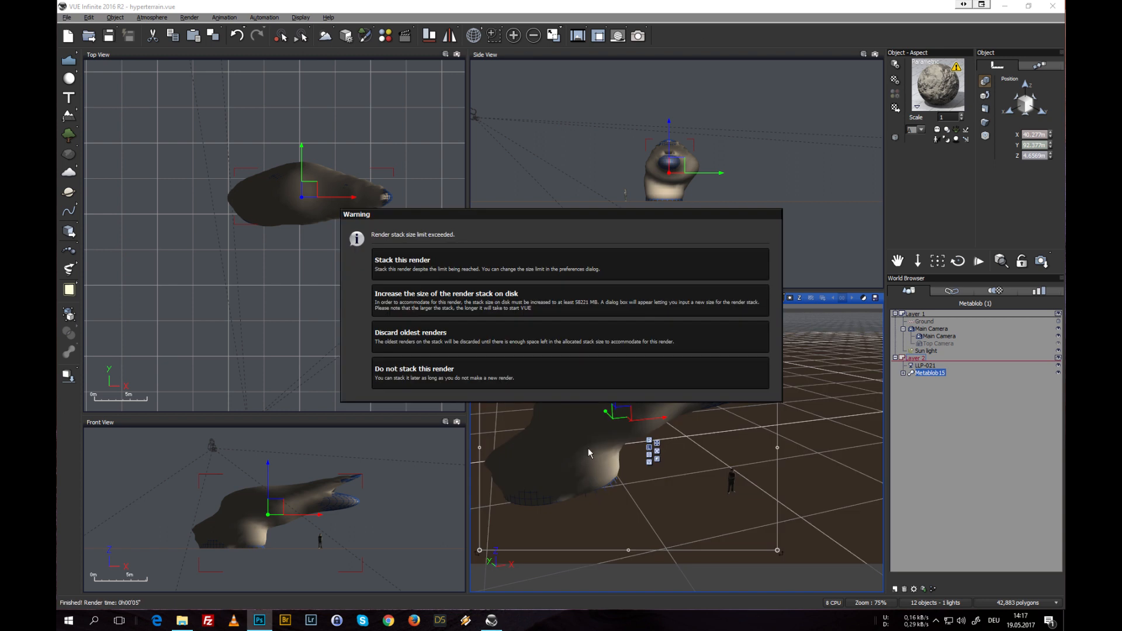
left_click(571, 379)
left_click(668, 337)
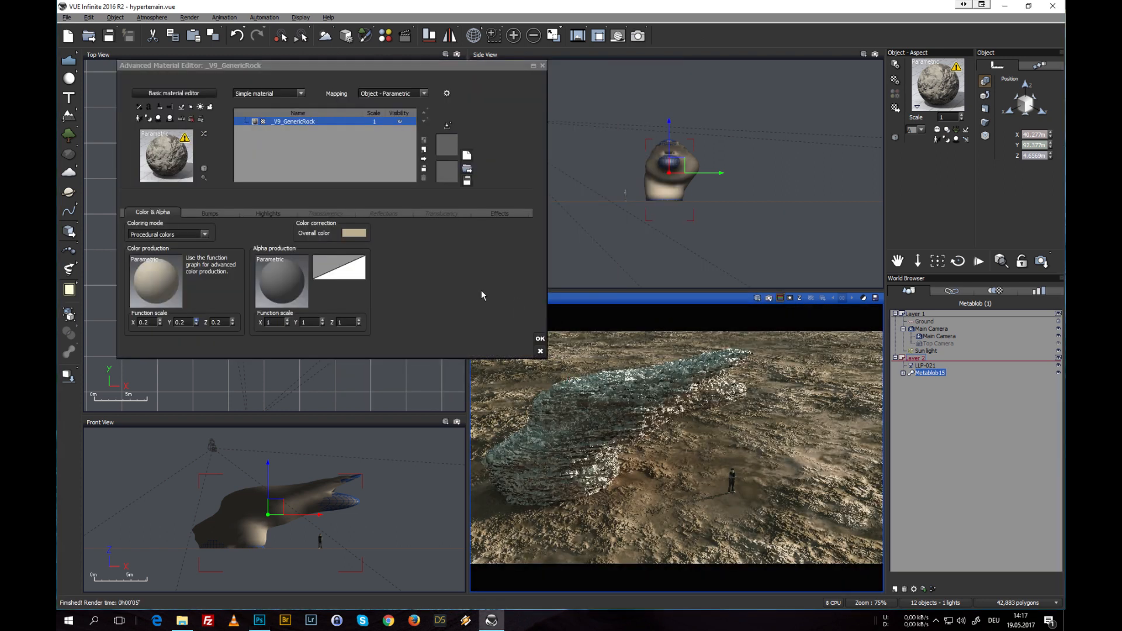
Set the color production function scale to 0.02 in X, Y and Z and render the main camera view again.
left_click(146, 322)
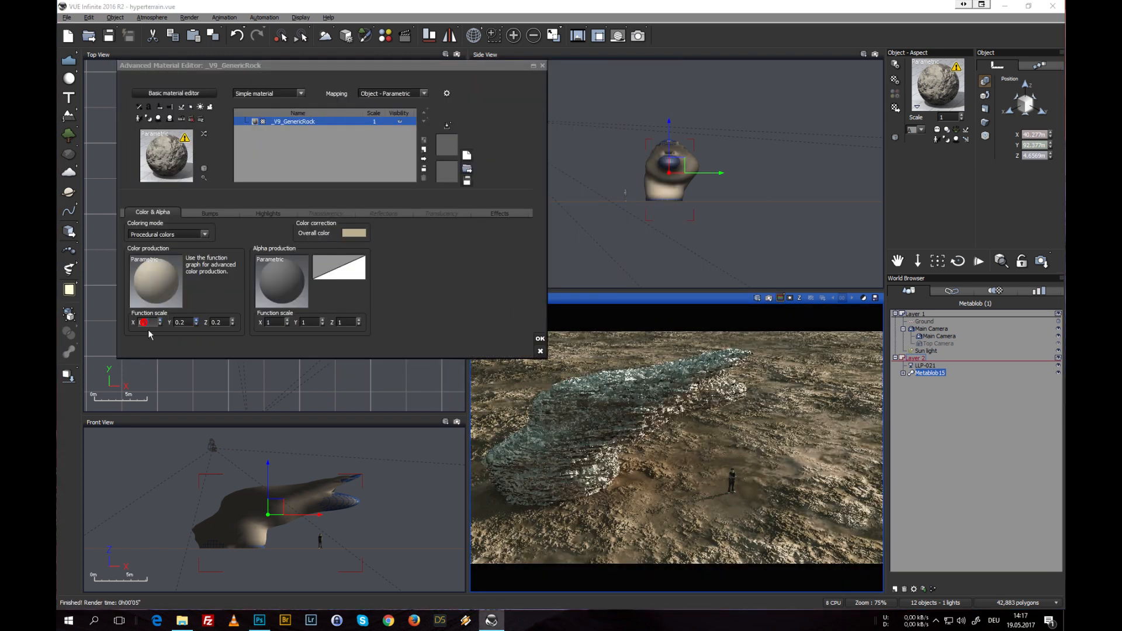
type("0.02")
double_click(185, 322)
type("0")
left_click(225, 322)
left_click(218, 323)
type("0")
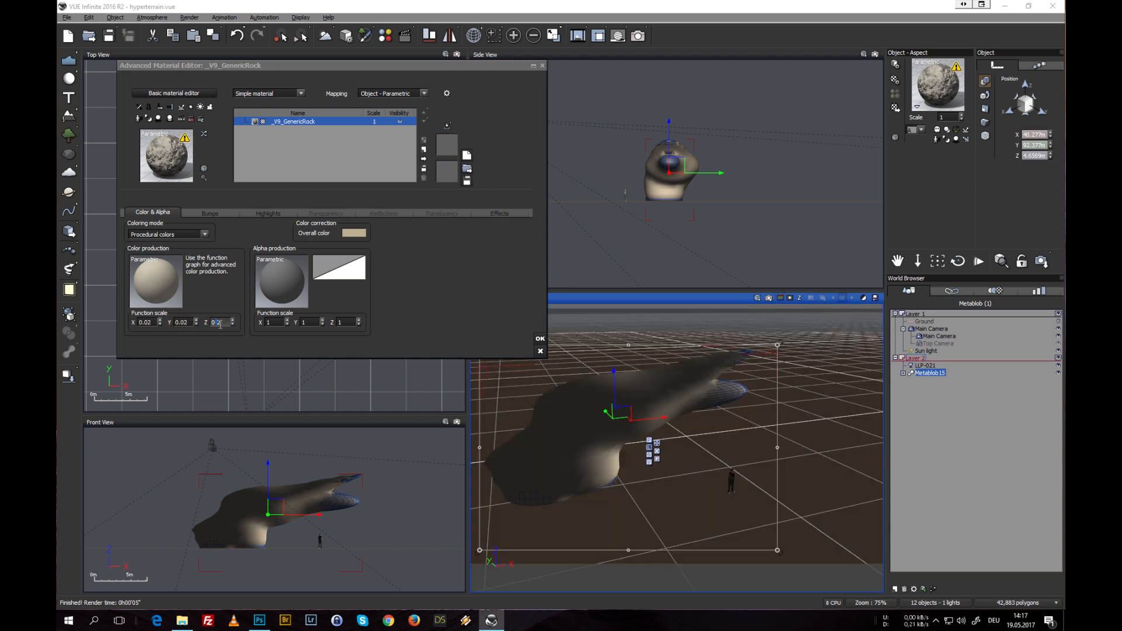
key("Return")
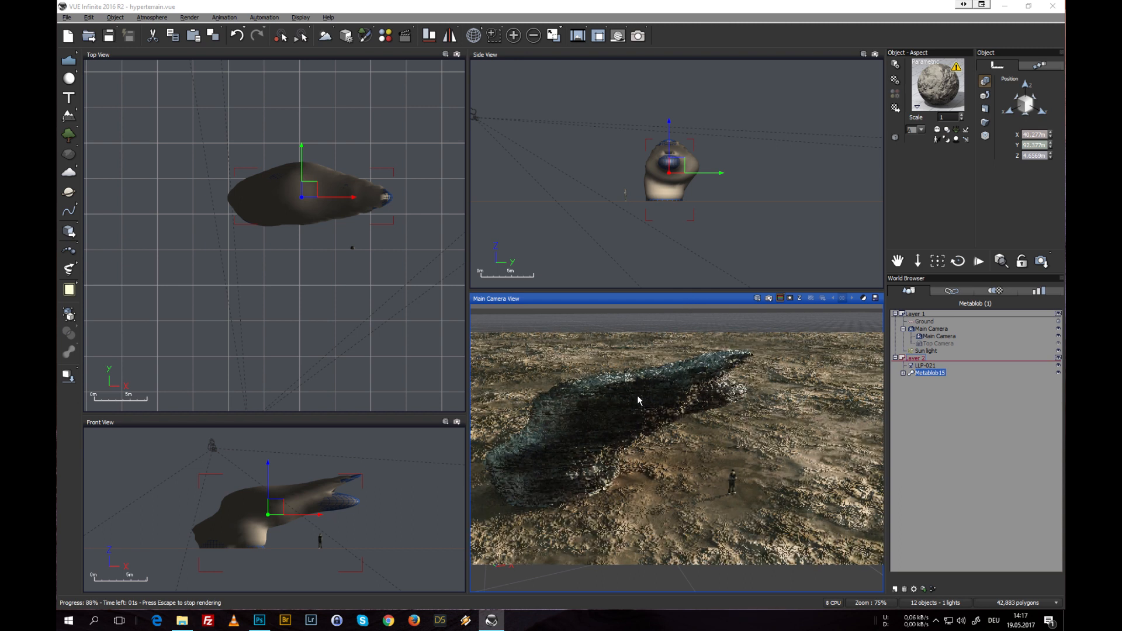
left_click(653, 377)
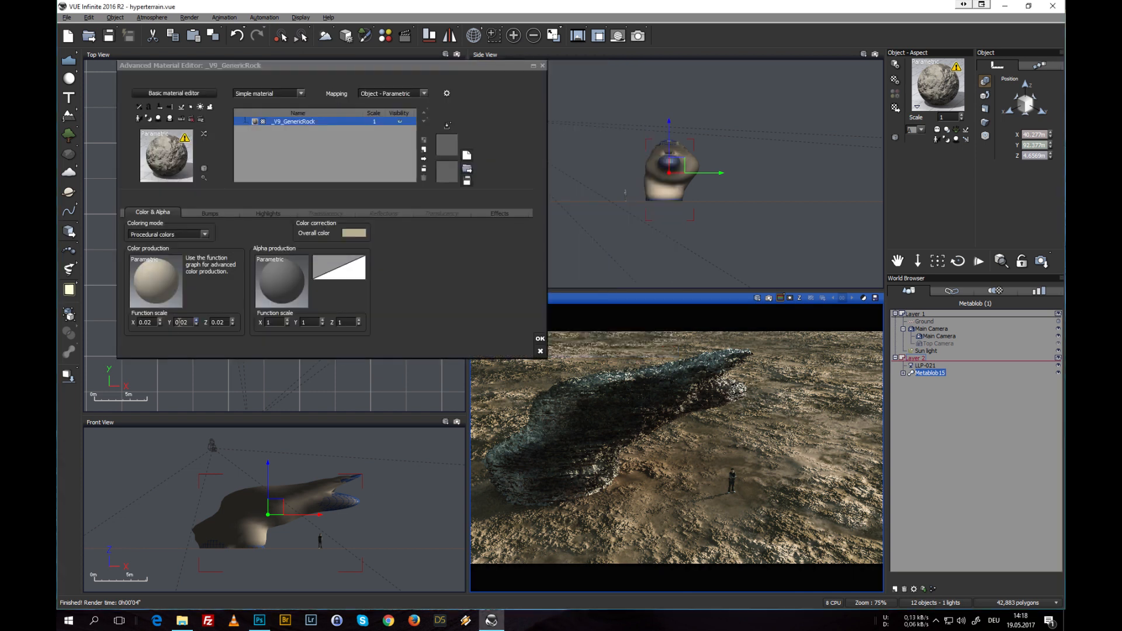
Set the color production function scale to 0.002 in X, Y and Z and render the main camera view.
left_click(149, 324)
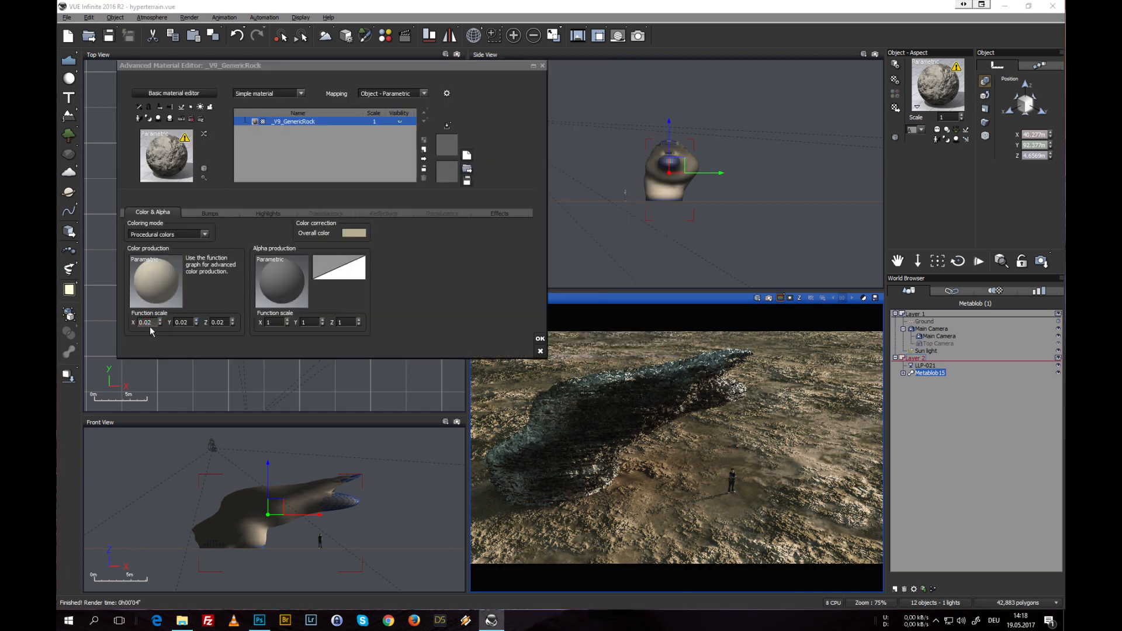
type("00")
left_click(183, 322)
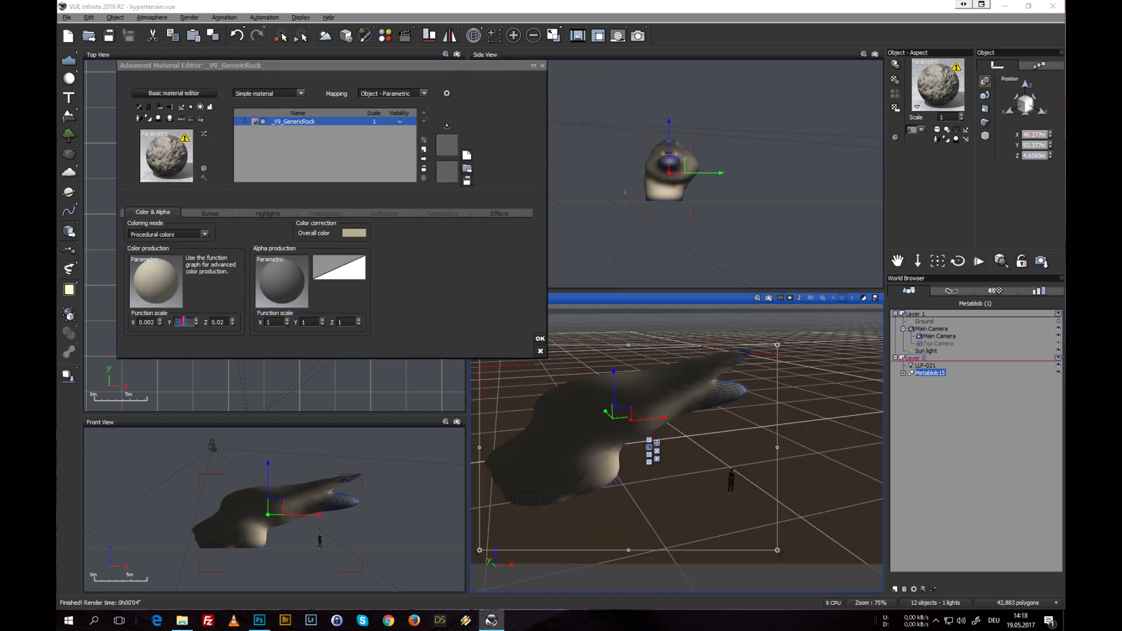
type("0.002")
left_click(220, 322)
type("0.002")
key("Return")
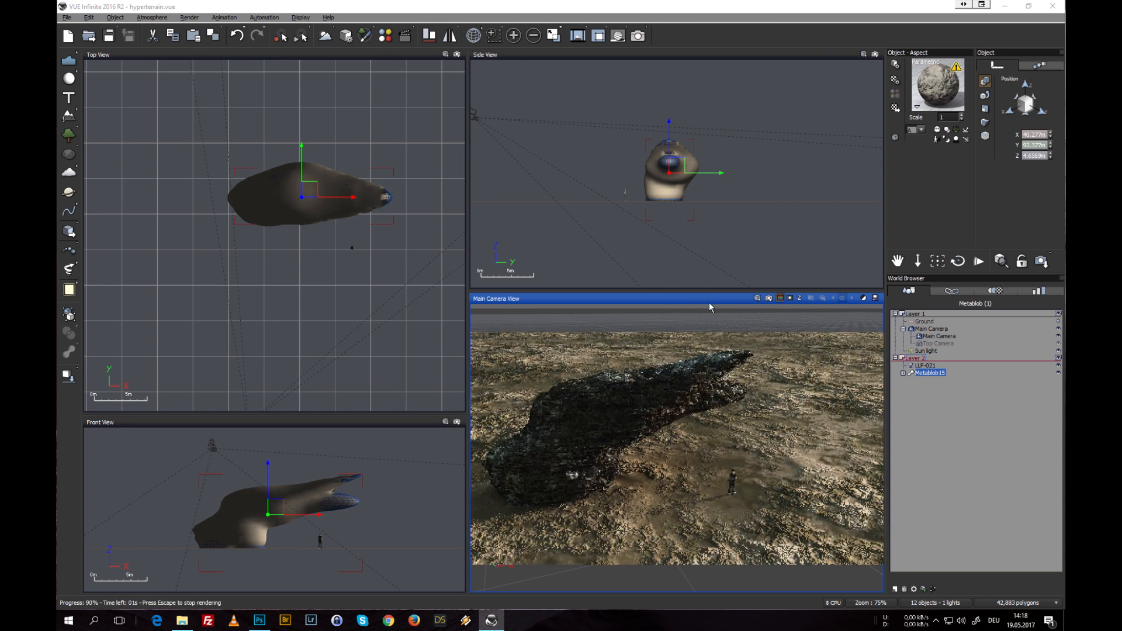
key("Escape")
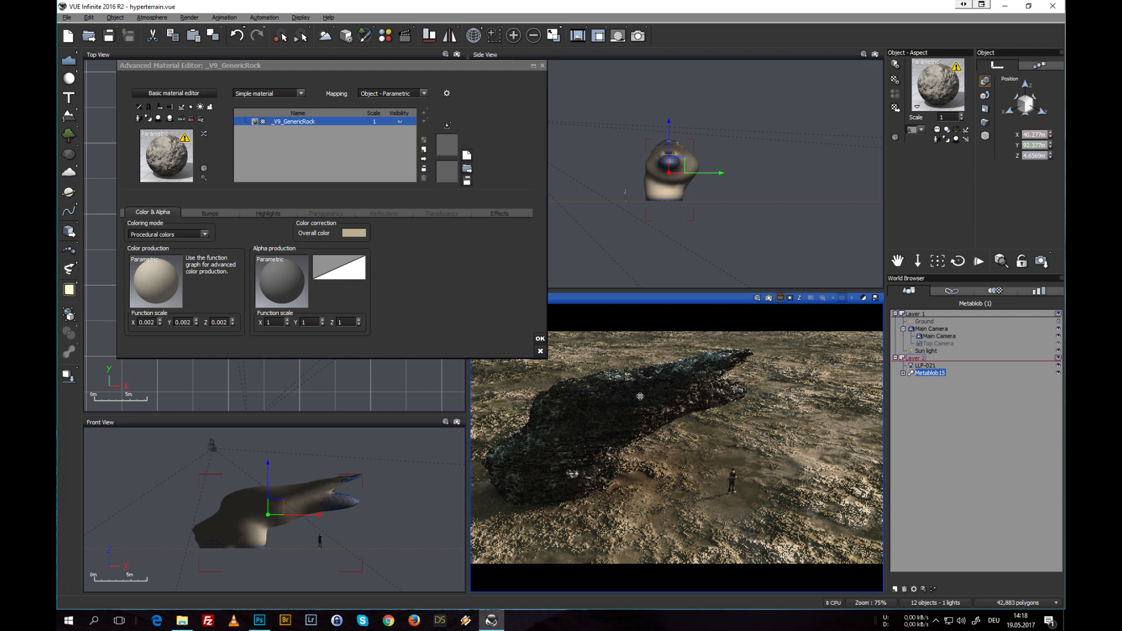
Set the color production function scale to 0.0056 in X, Y and Z and render the main camera view.
left_click(156, 323)
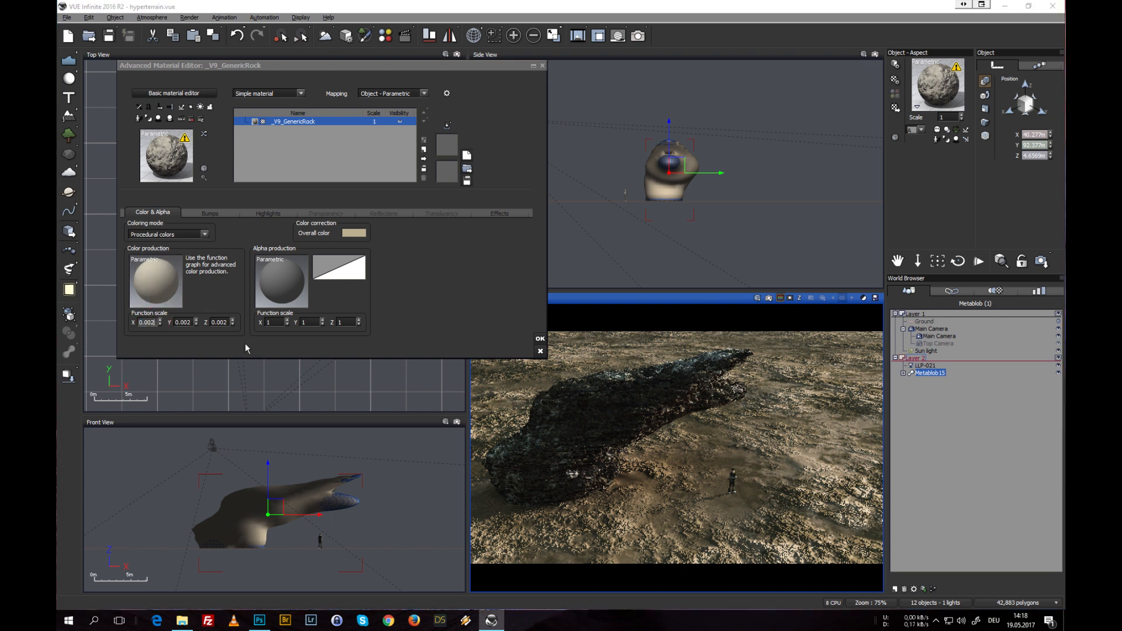
key("BackSpace")
type("56")
left_click(187, 322)
type("56")
left_click(225, 324)
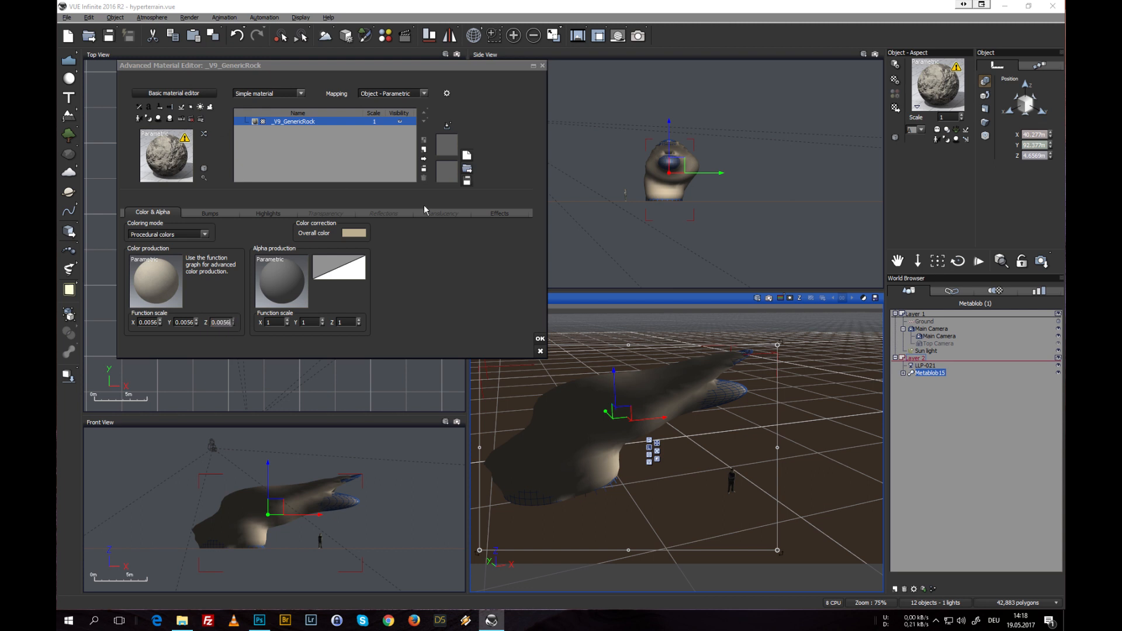
key("Return")
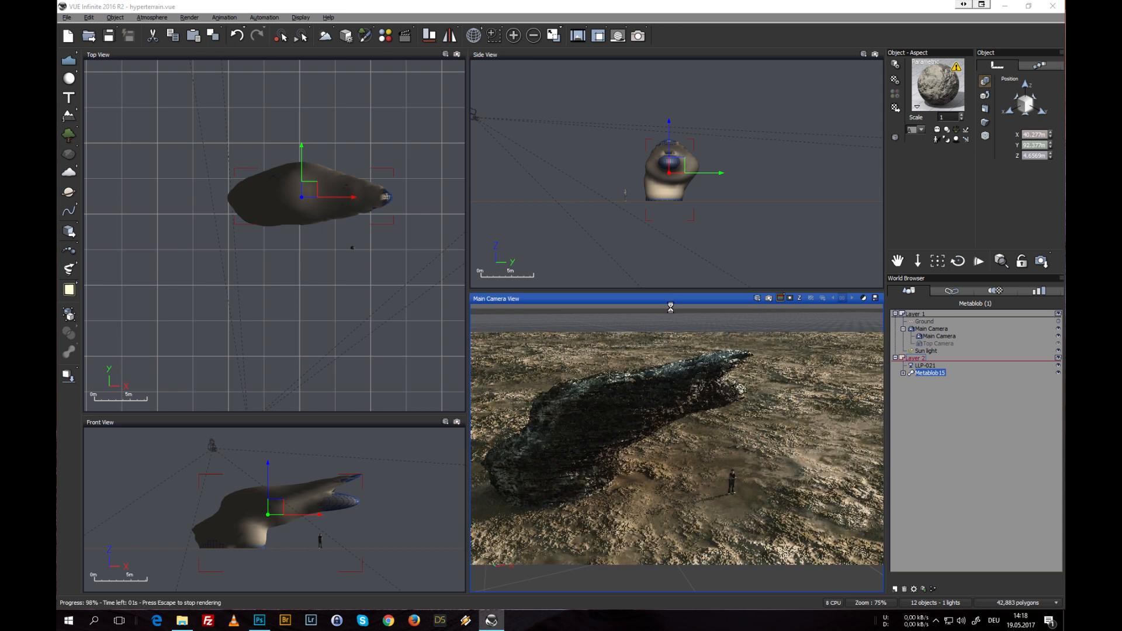
left_click(658, 362)
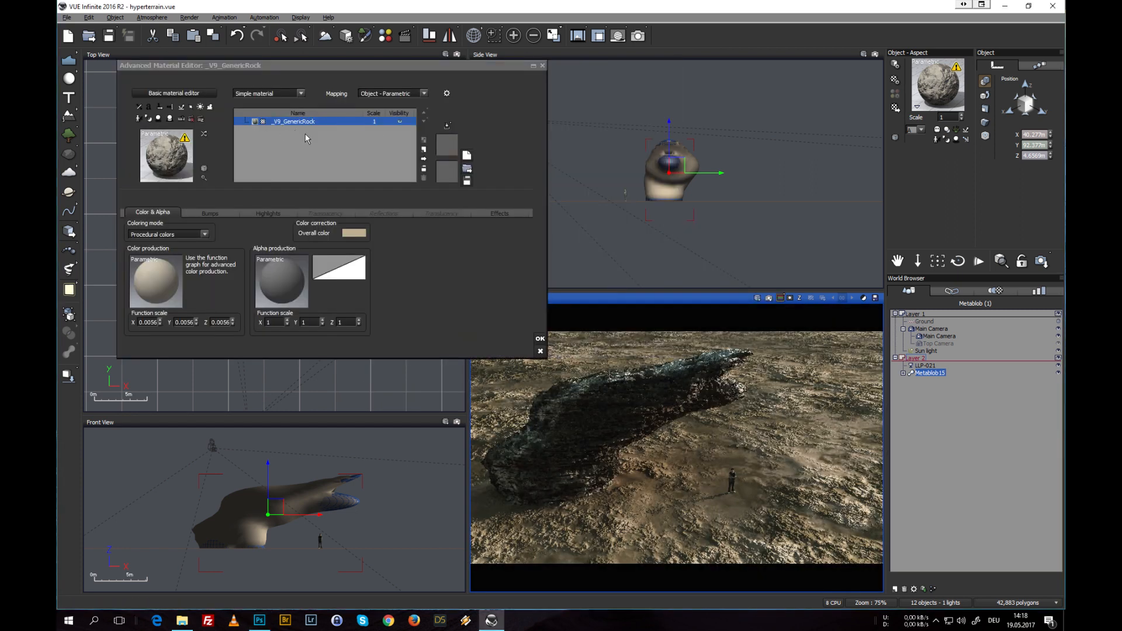
Add the Red-Brown Rock material from the Rocks collection as a layer above the generic rock and set its scale to 1.
left_click(424, 160)
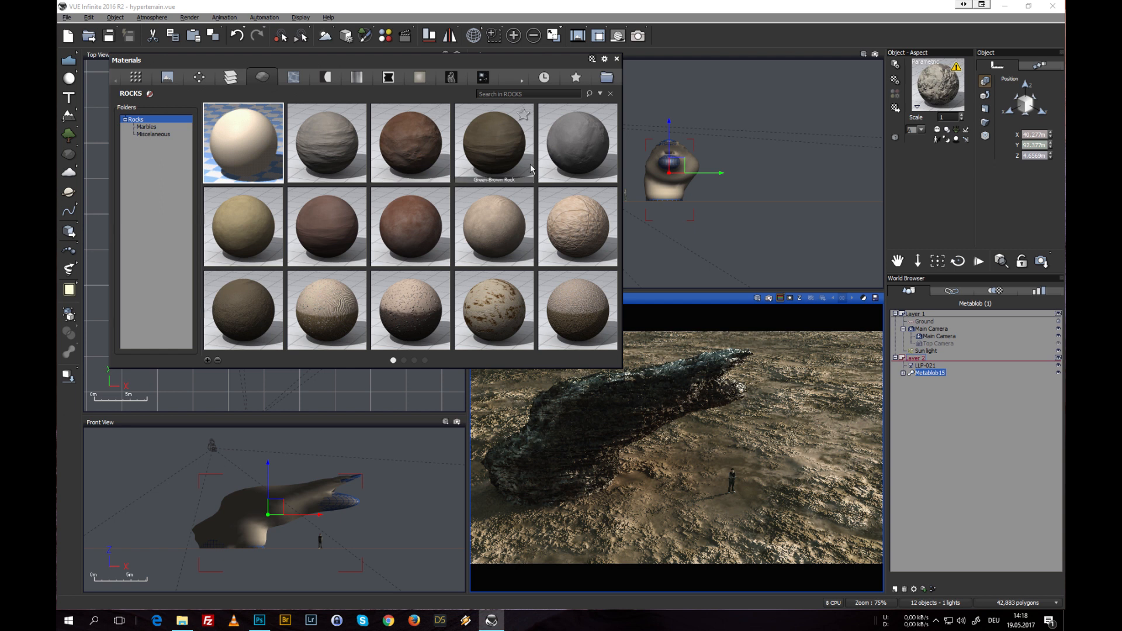
double_click(413, 140)
left_click(376, 130)
double_click(376, 130)
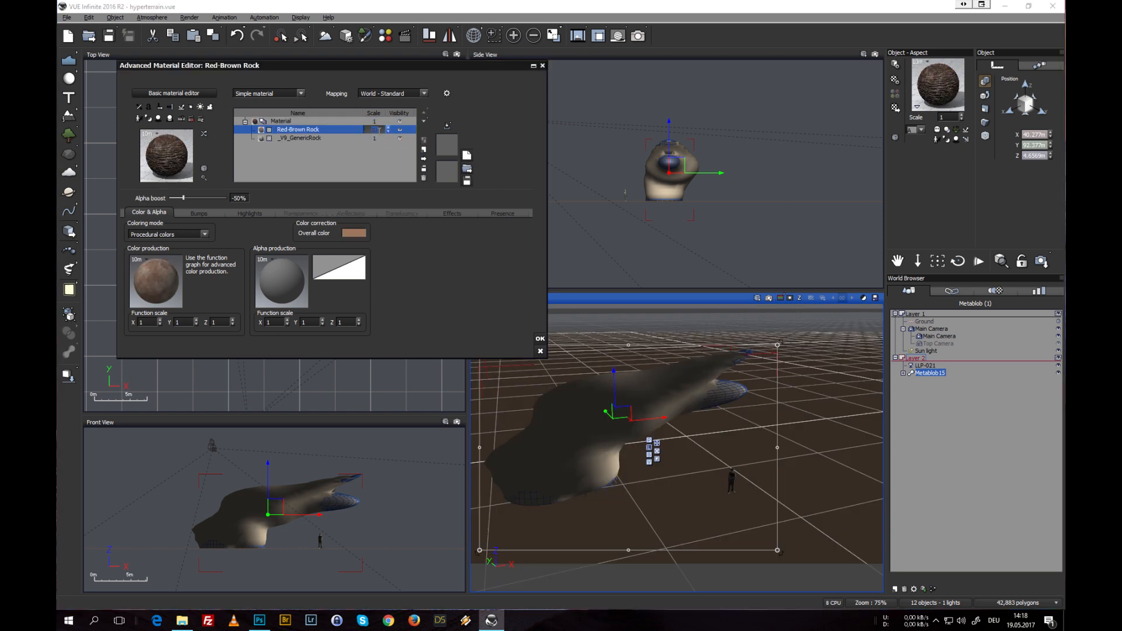
type("1")
Set the Red-Brown Rock layer's mapping to Object - Parametric and its alpha boost to 0%.
left_click(376, 94)
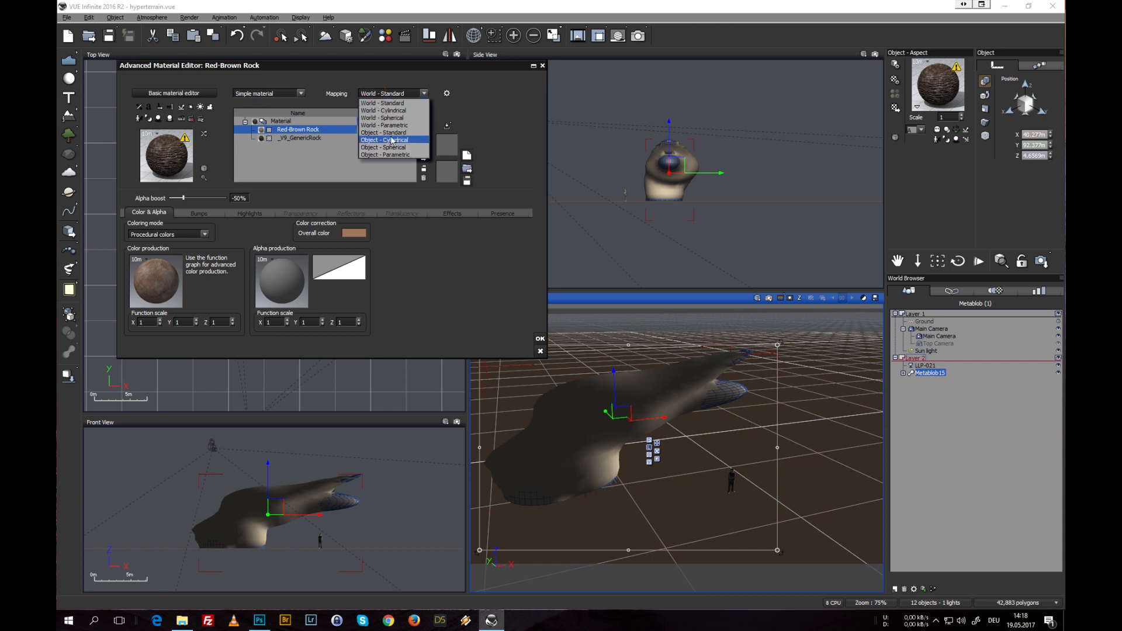
left_click(397, 155)
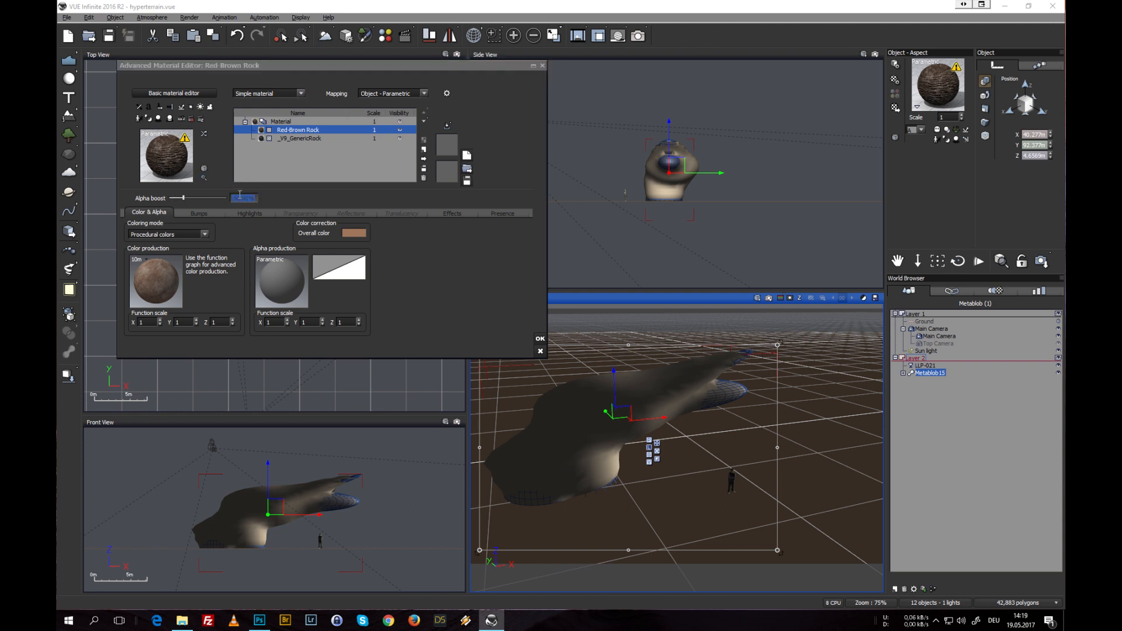
type("0")
Compare the bump settings of the Red-Brown Rock and generic rock layers and render the main camera view.
left_click(200, 214)
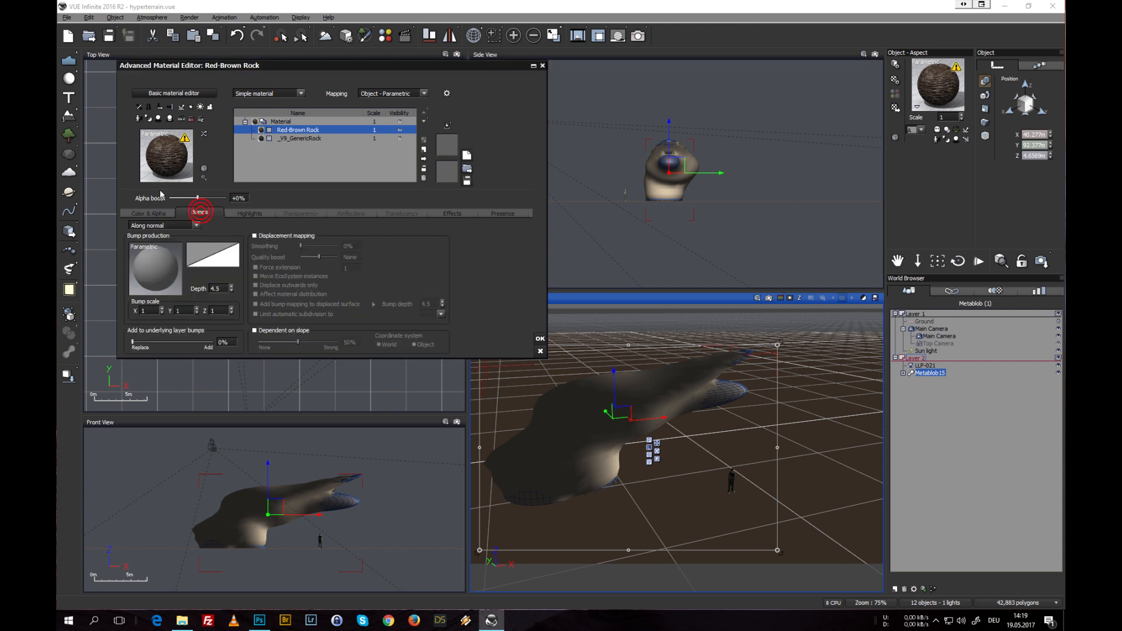
left_click(218, 288)
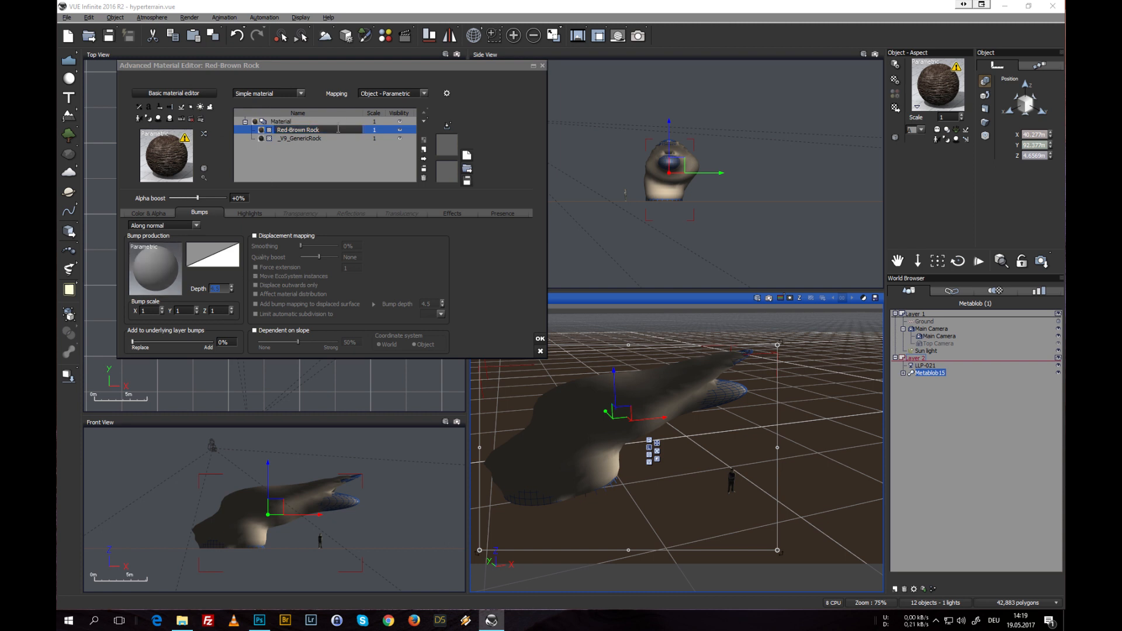
left_click(308, 141)
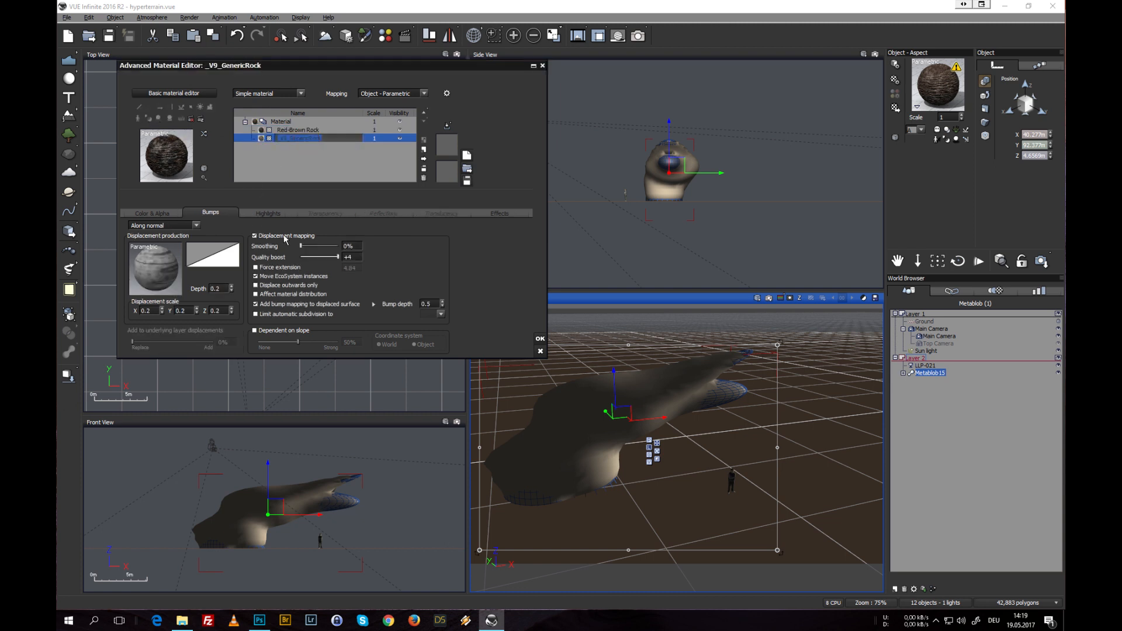
left_click(298, 130)
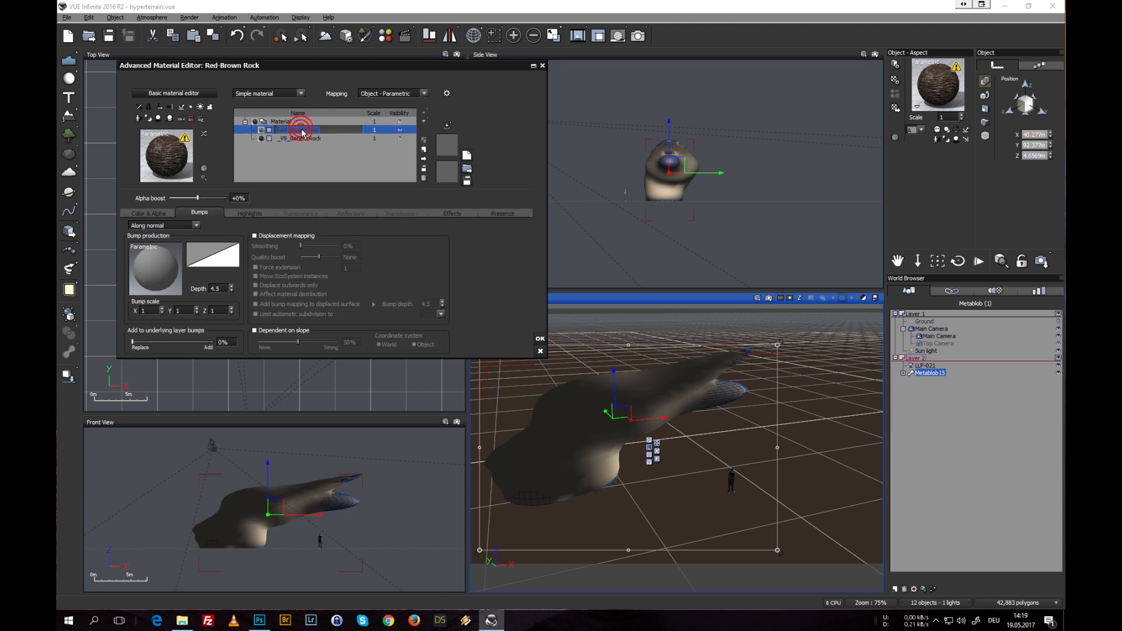
left_click(769, 298)
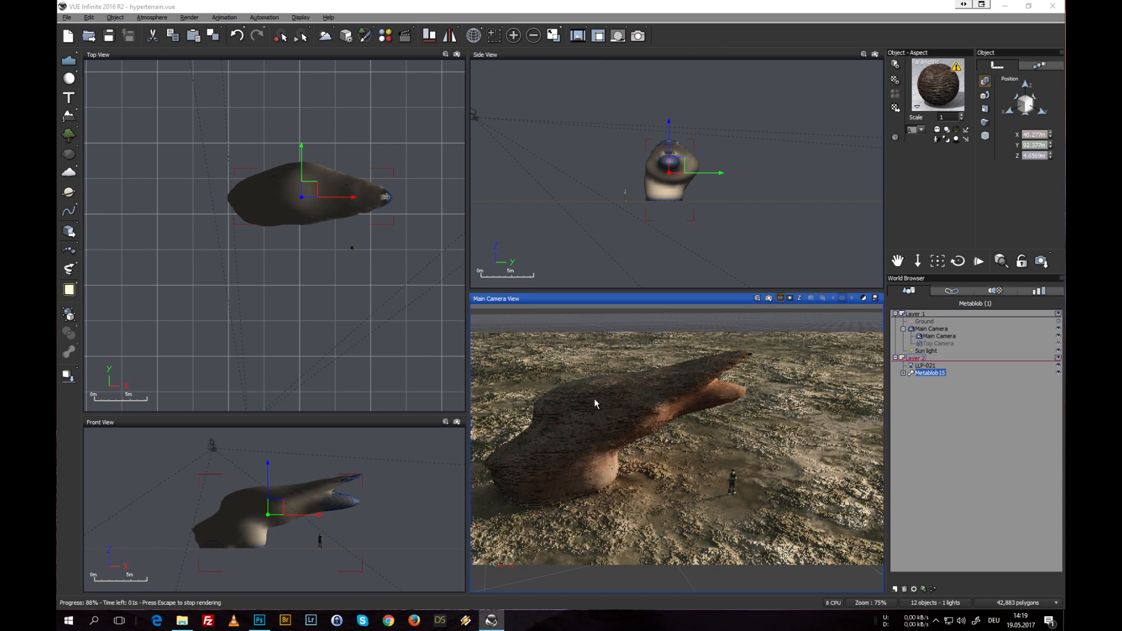
double_click(673, 373)
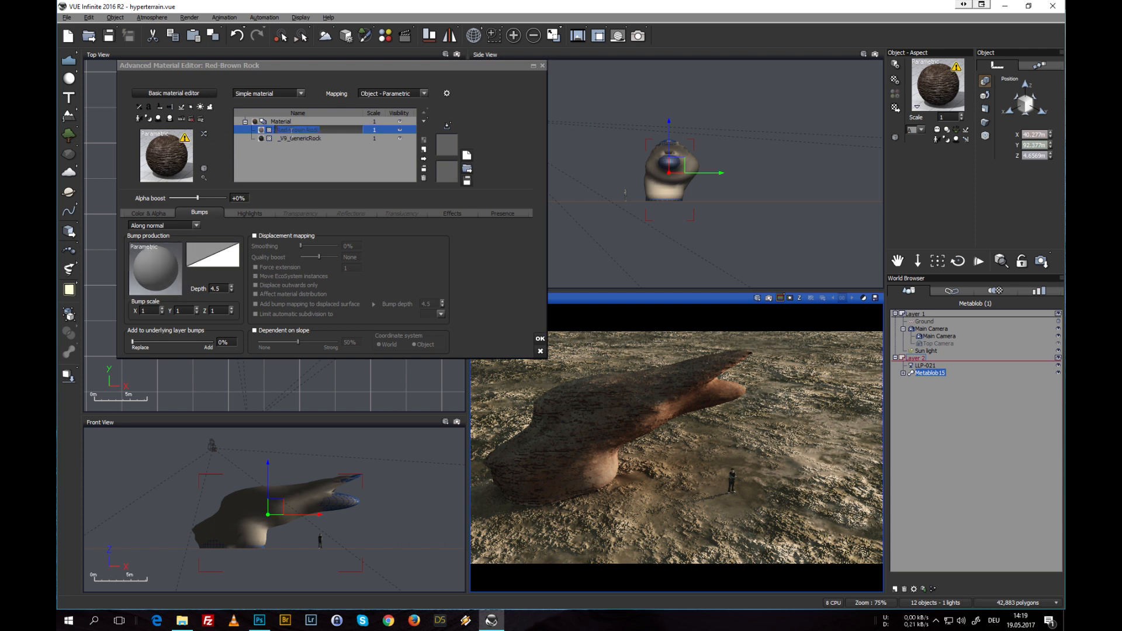
Set the Red-Brown Rock layer to add 90% to the underlying layer bumps and render the main camera view.
left_click_drag(132, 342, 208, 341)
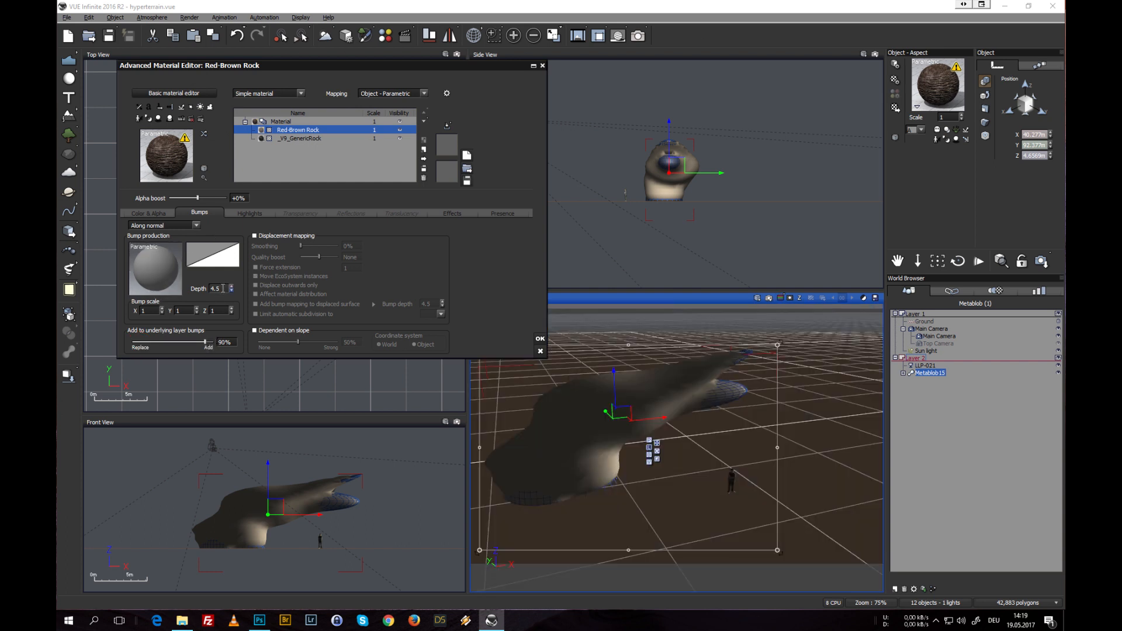
left_click(769, 298)
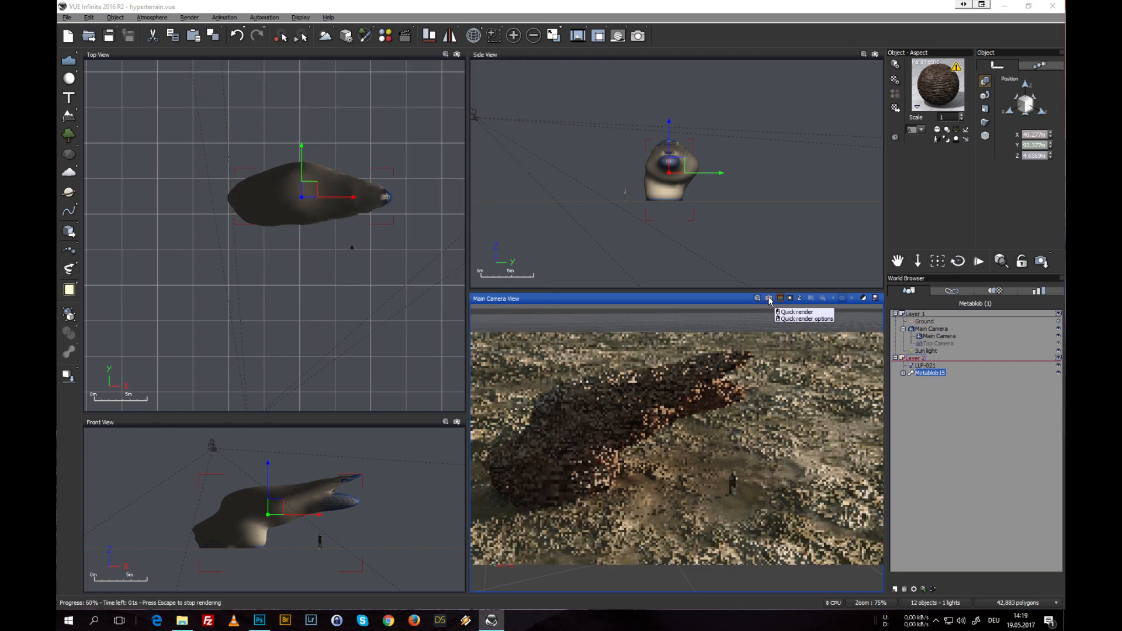
double_click(591, 432)
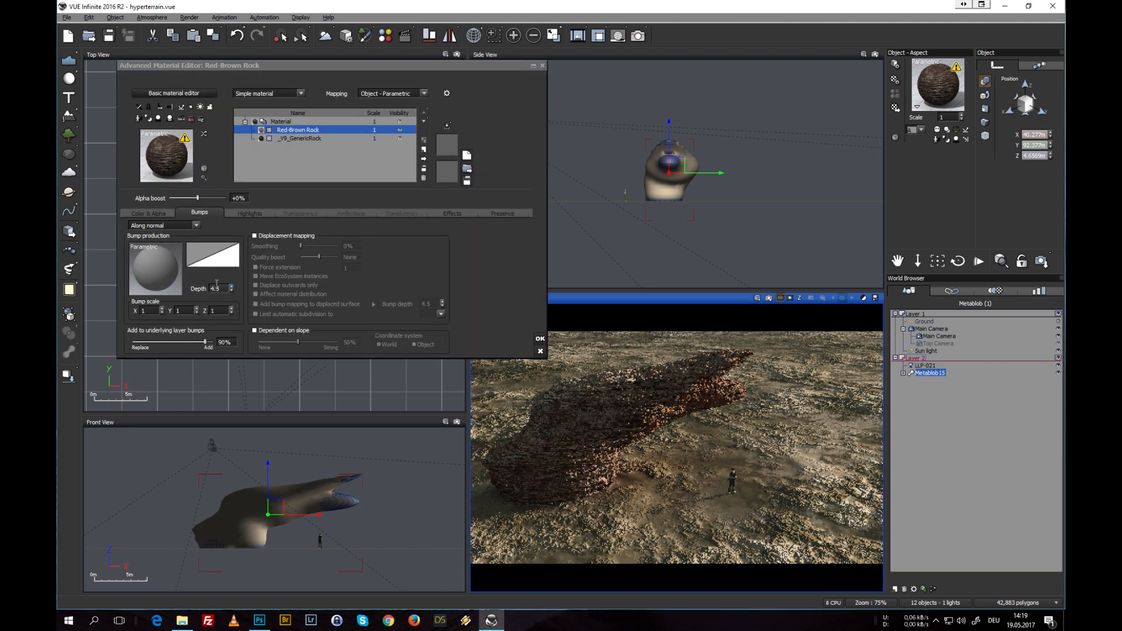
Set the color production function scale of the Red-Brown Rock layer to 0.02.
left_click(155, 212)
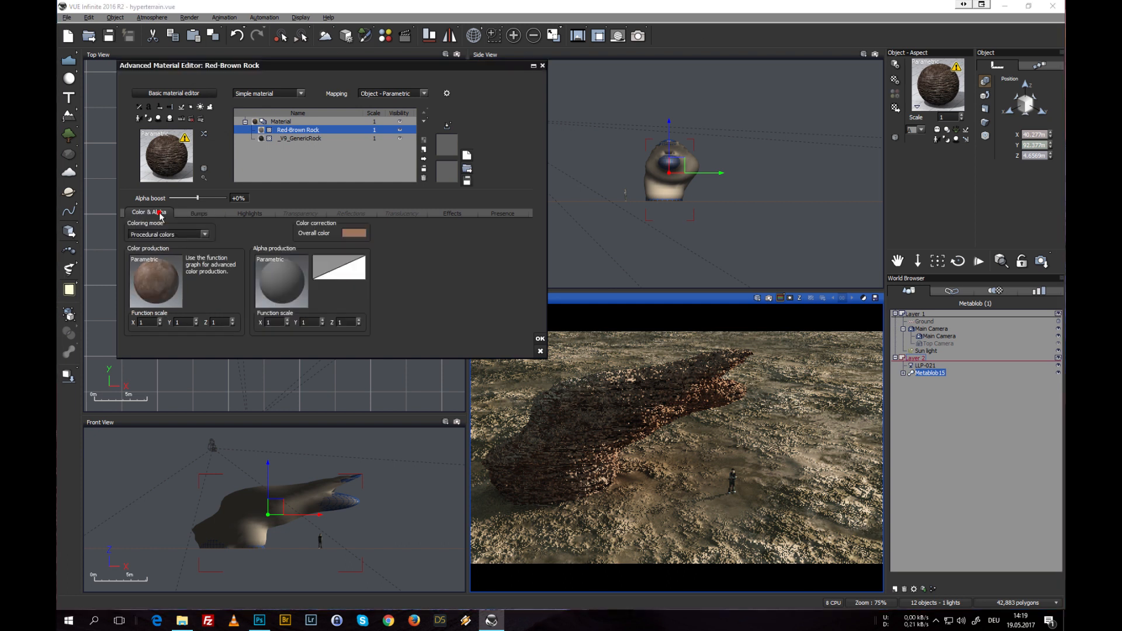
left_click(145, 322)
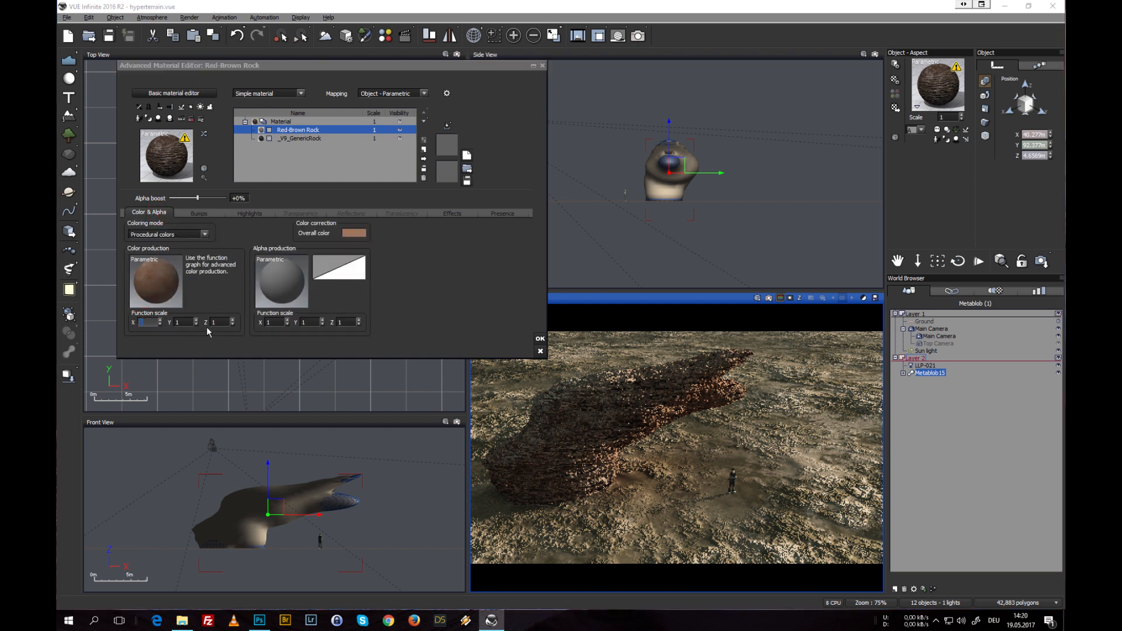
key("BackSpace")
type(".02")
key("Tab")
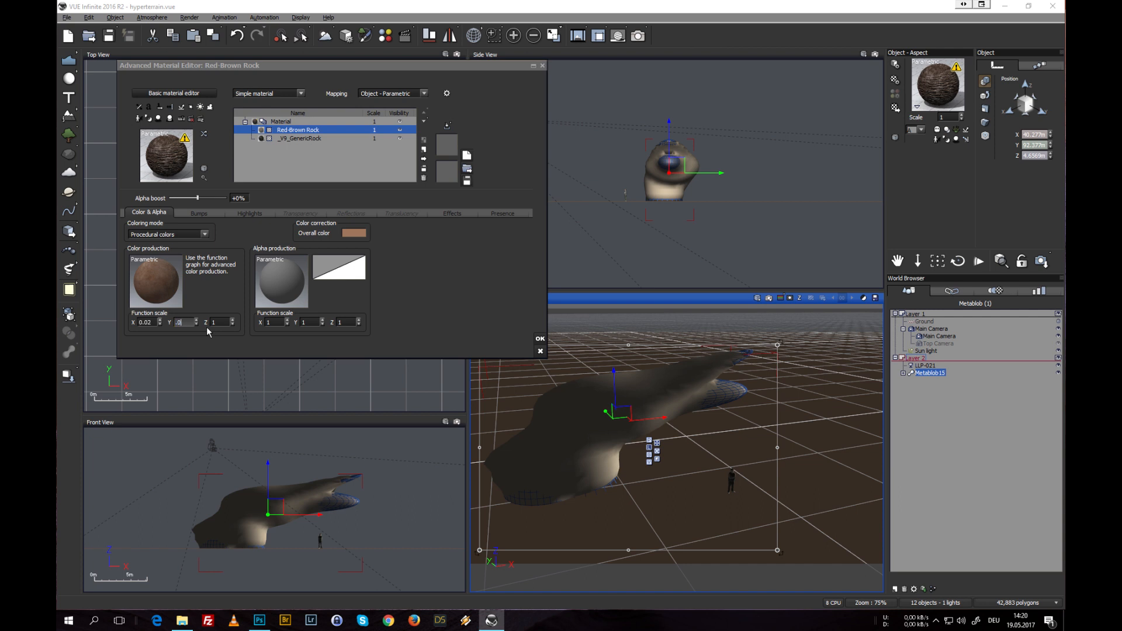
Limit the Red-Brown Rock layer's presence to altitudes -0.8 to 0.84 and slopes 19° to 157°, with altitude fuzziness 8%/6% and slope fuzziness 5%/10%.
left_click(501, 211)
left_click_drag(234, 232, 240, 231)
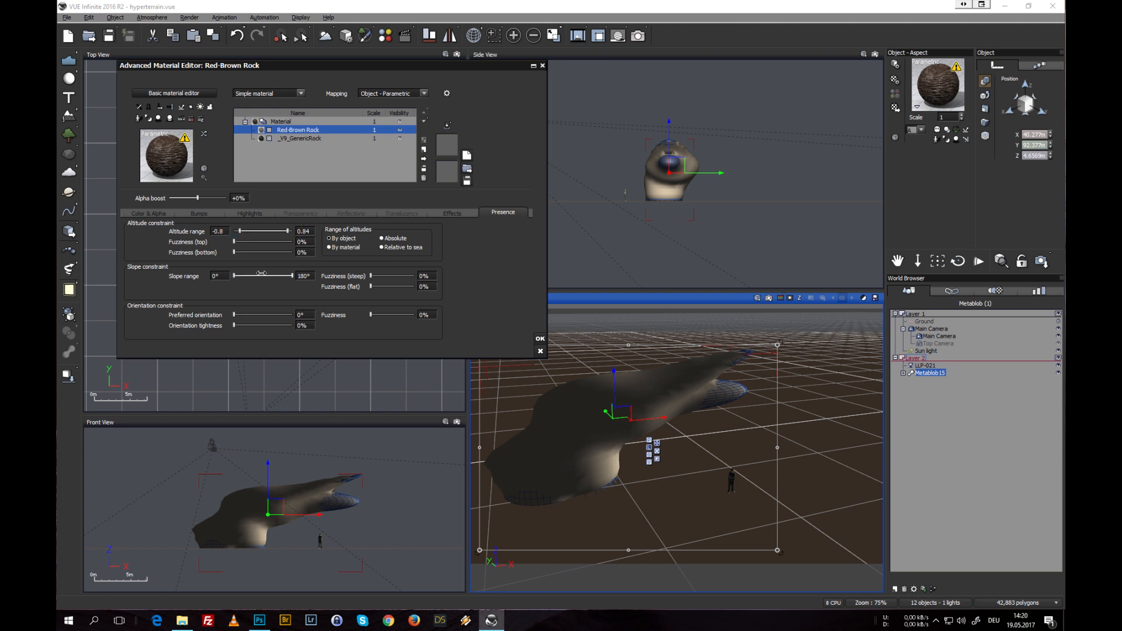
left_click_drag(234, 275, 284, 276)
left_click_drag(234, 241, 237, 252)
left_click_drag(369, 275, 373, 285)
Render the main camera view with the new presence limits and accept the post render options.
left_click(768, 298)
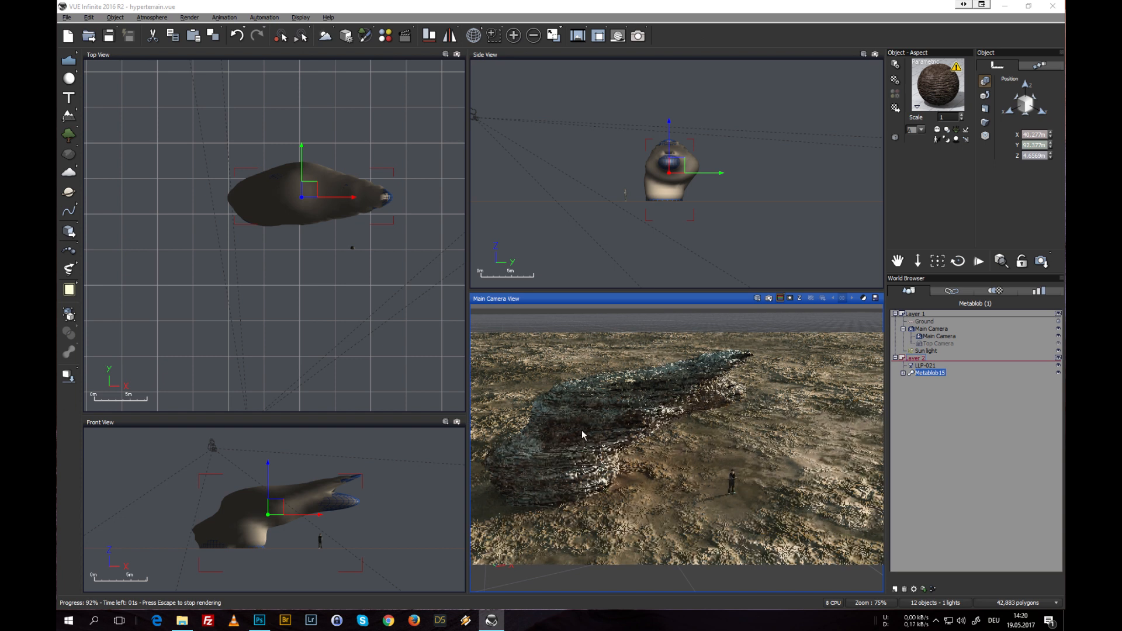
left_click(625, 359)
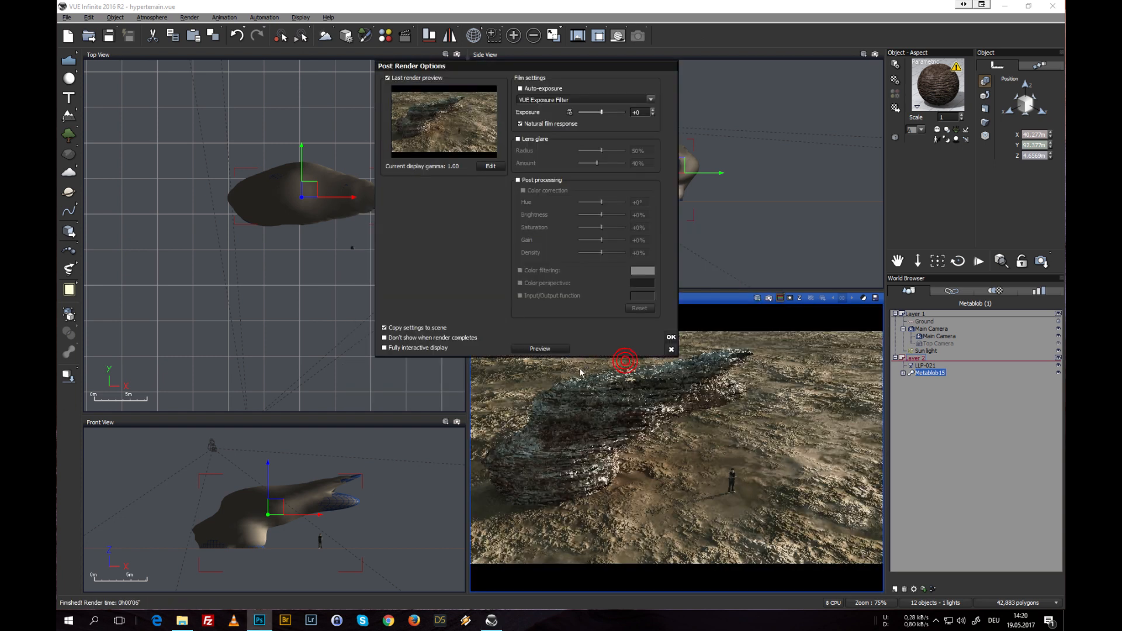
left_click(671, 338)
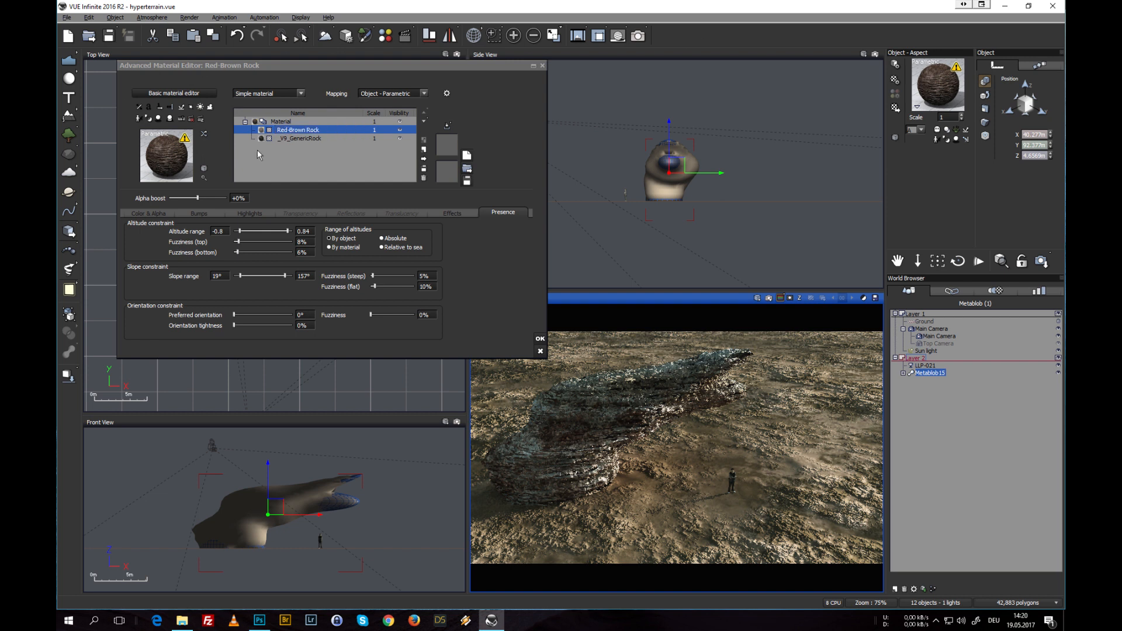
Enable displacement mapping on the Red-Brown Rock layer and load the dark streaked function from the Fractals collection as its displacement.
left_click(211, 213)
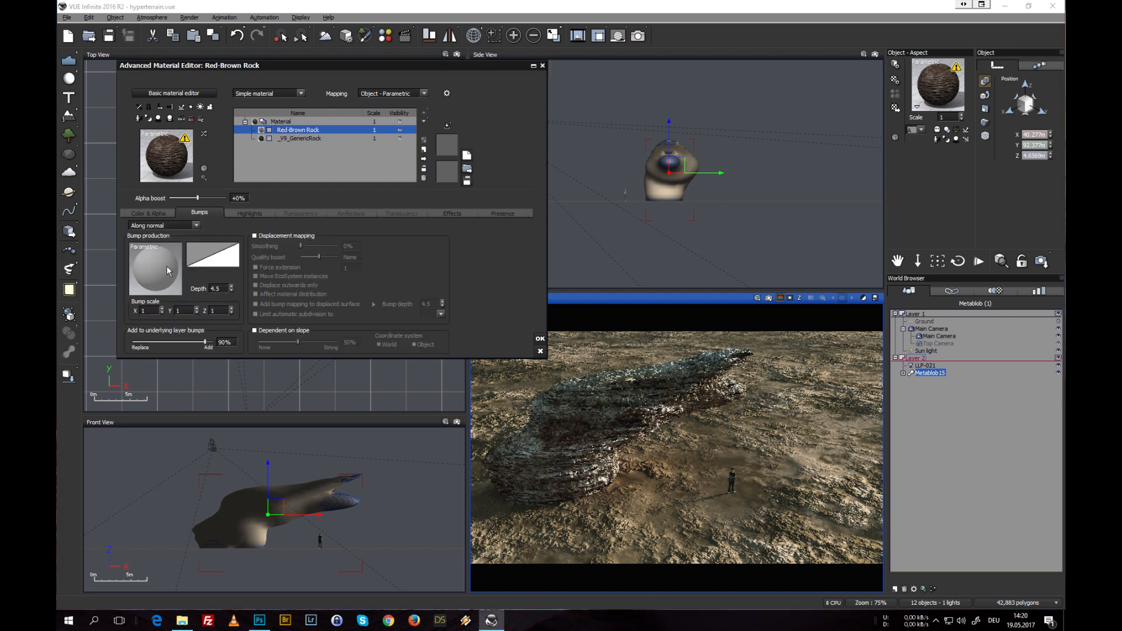
left_click(255, 236)
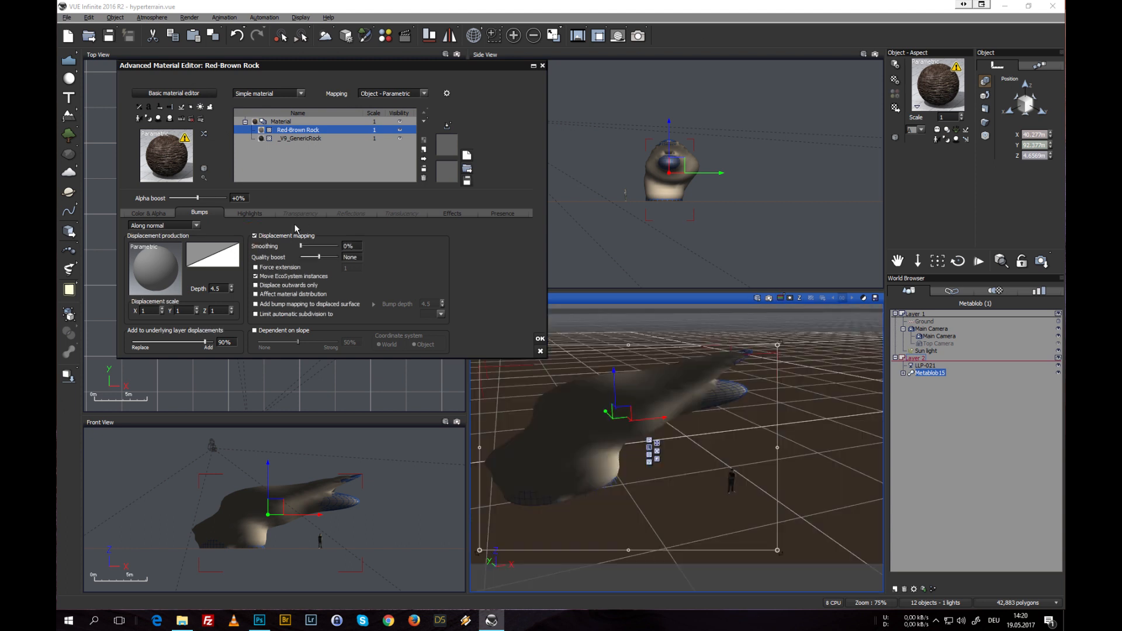
right_click(157, 264)
left_click(187, 323)
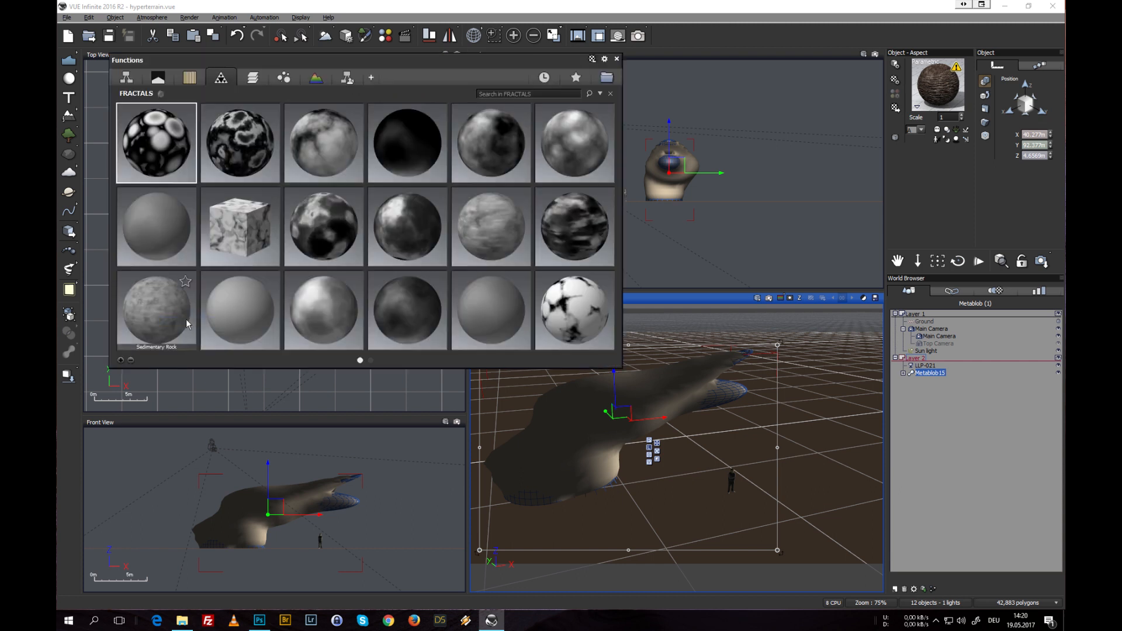
double_click(578, 221)
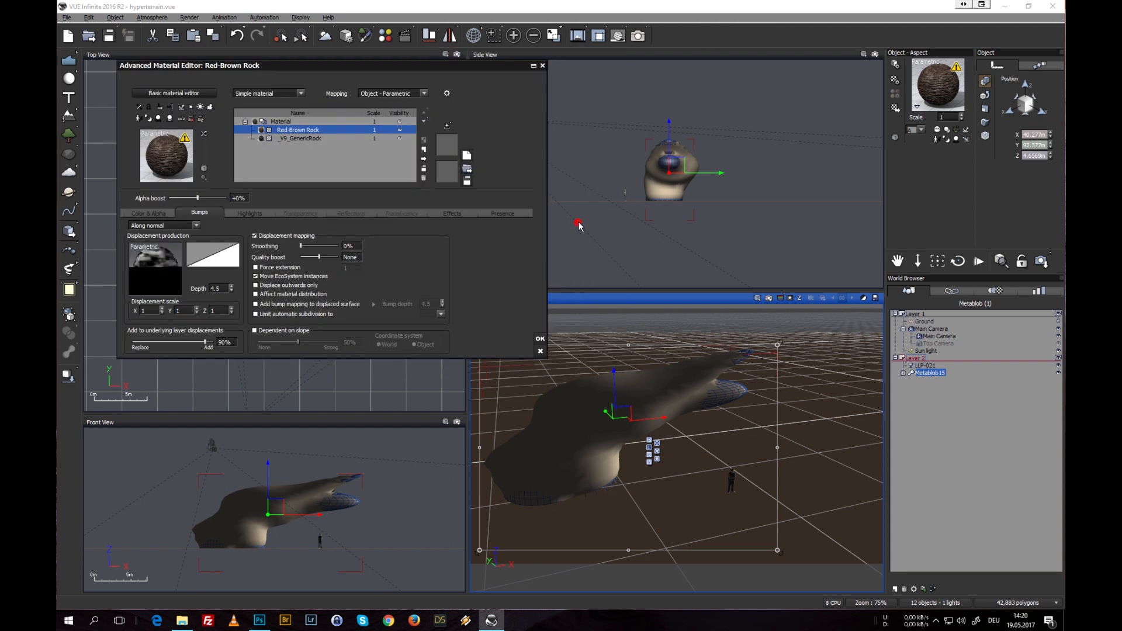
Try displacement depths of 2 and 0.5 on the Red-Brown Rock layer, rendering the main camera view after each.
double_click(220, 287)
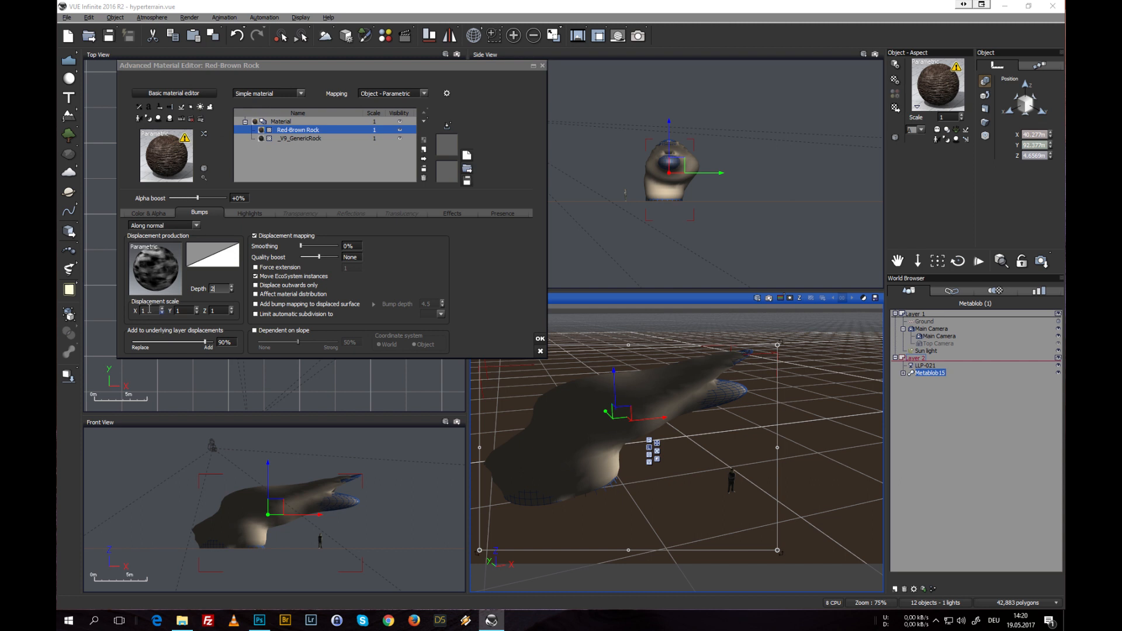
left_click(768, 299)
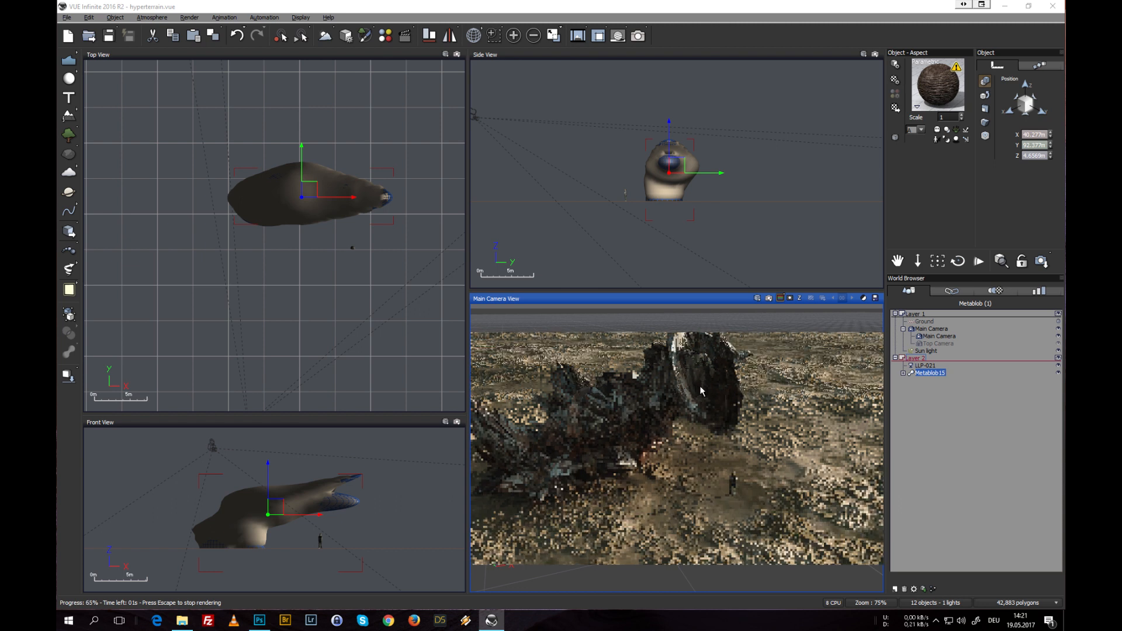
double_click(701, 403)
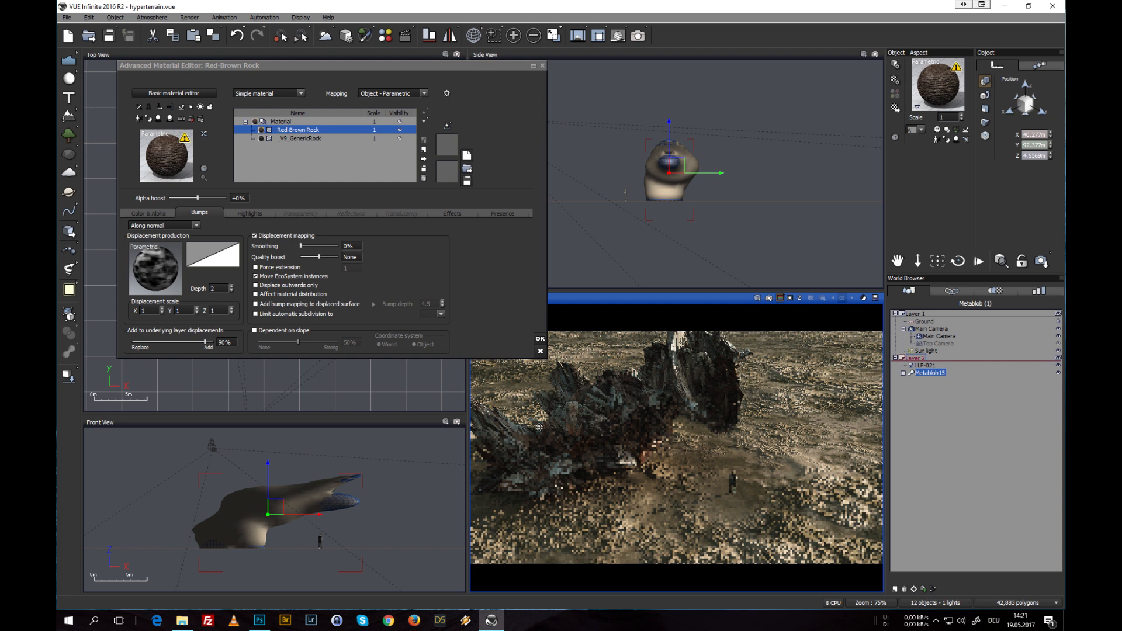
left_click(217, 289)
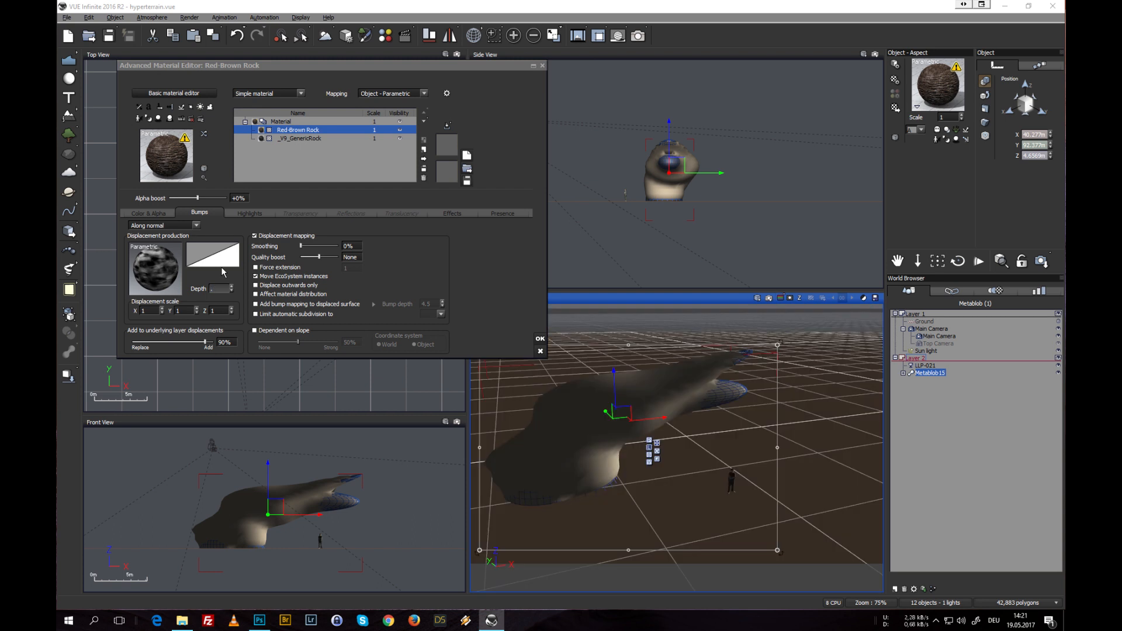
left_click(769, 299)
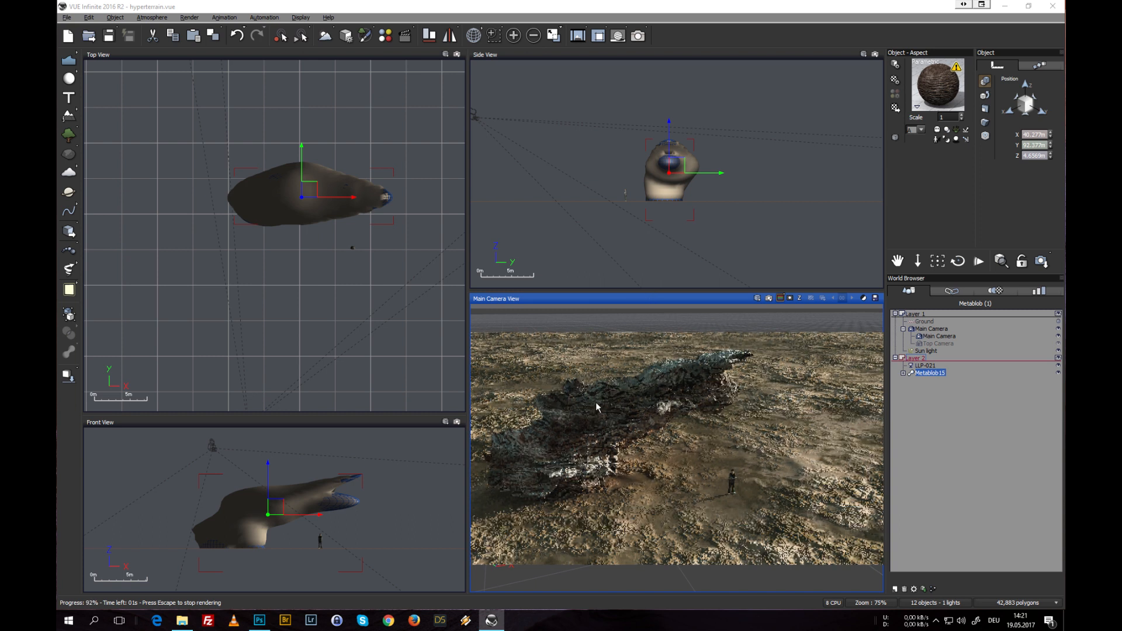
double_click(593, 401)
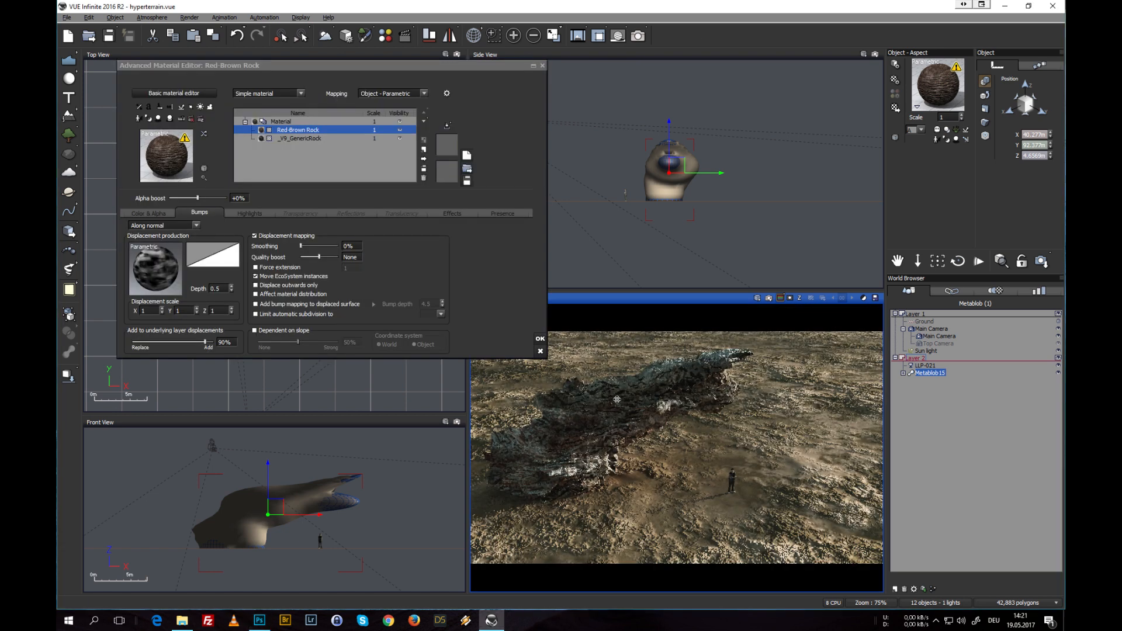
Set the Red-Brown Rock layer's displacement depth to 0.3 and render the main camera view without stacking the render.
double_click(217, 288)
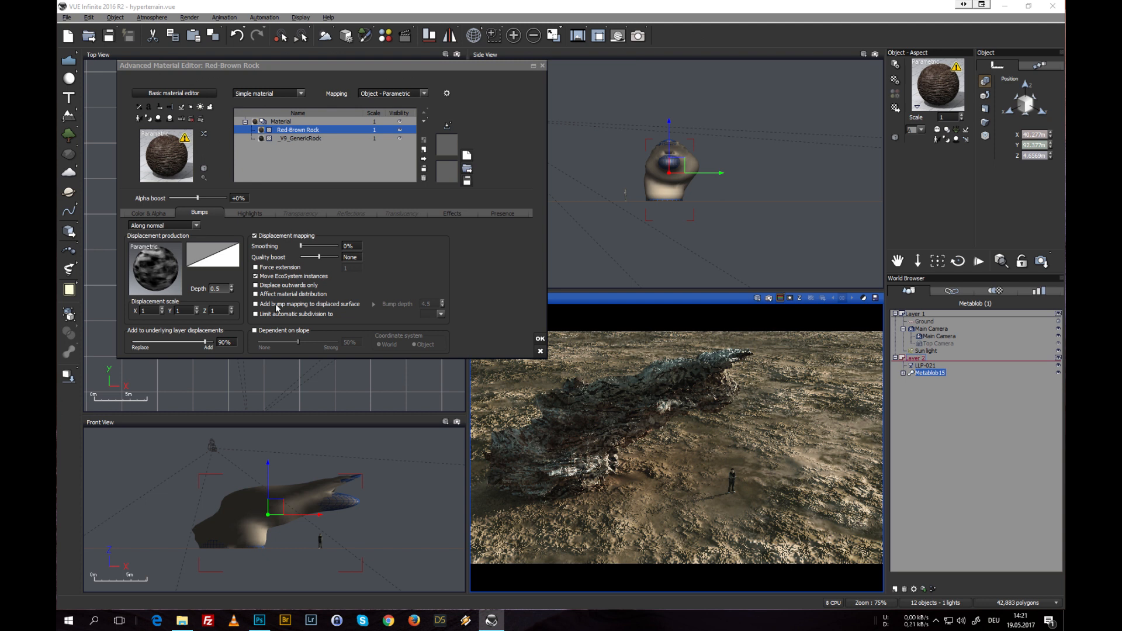
key("BackSpace")
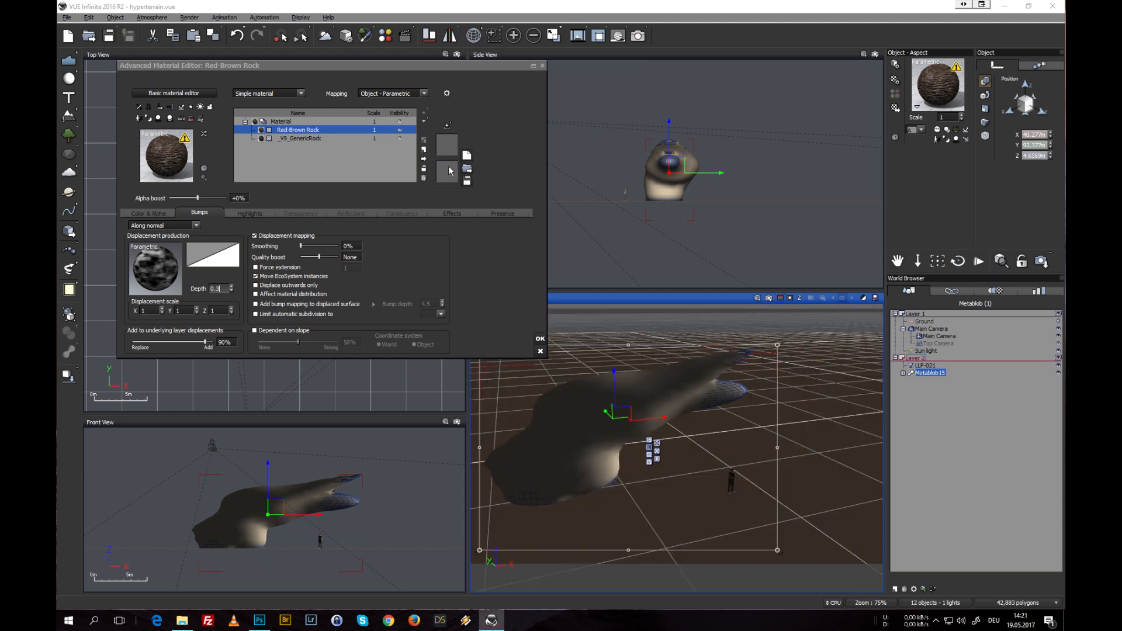
type("3")
key("Return")
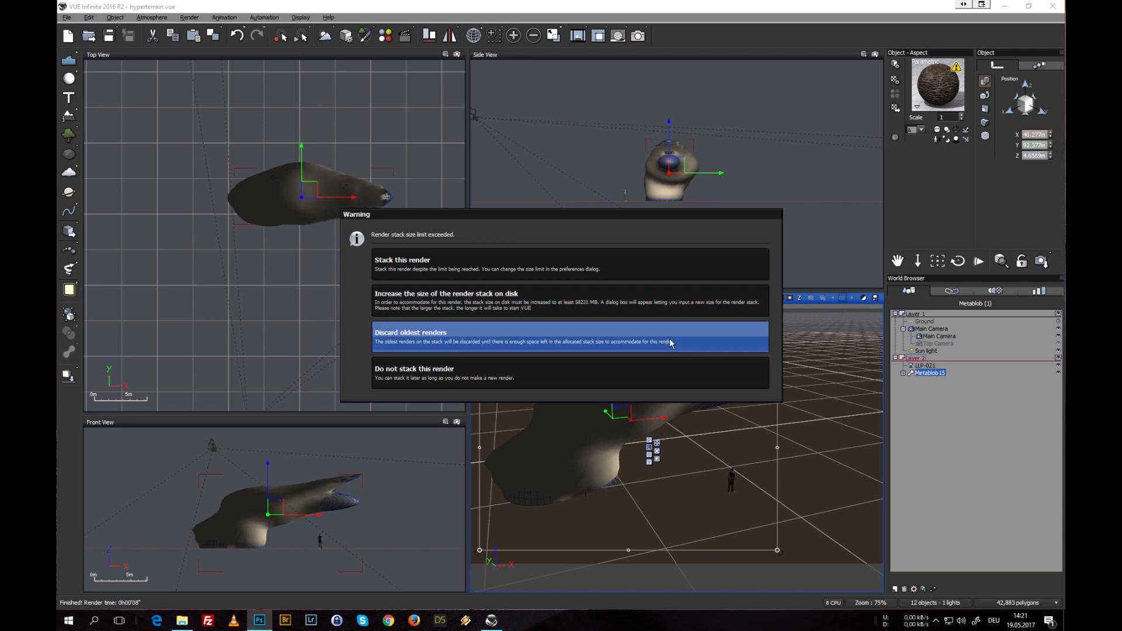
left_click(656, 373)
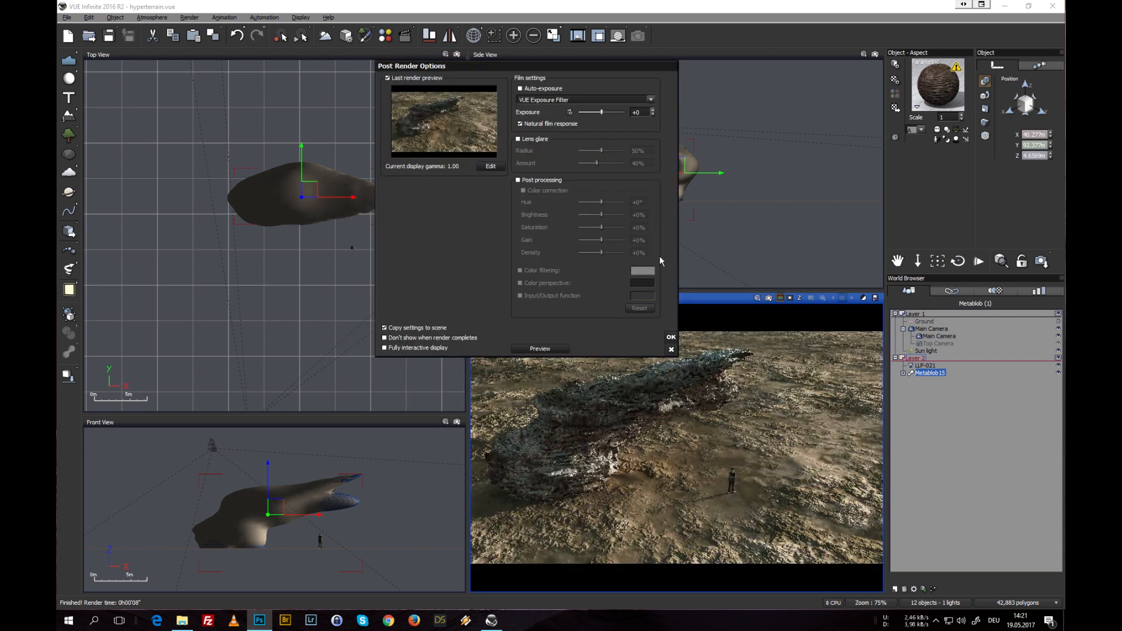
left_click(671, 338)
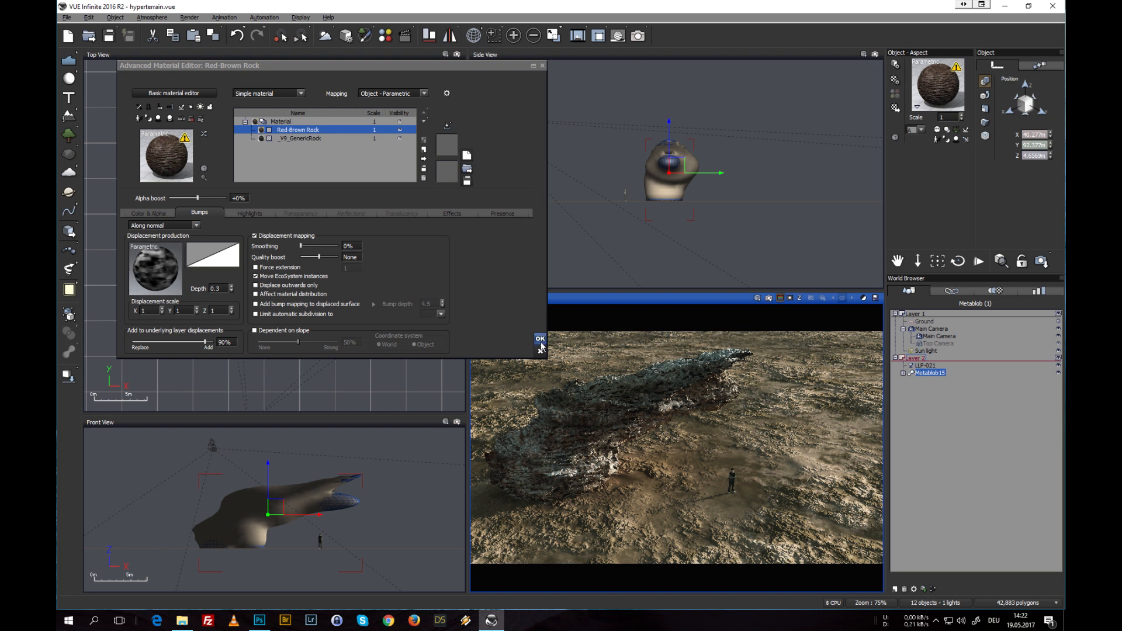
Check the generic rock layer and the parent layered material, and accept the material edits.
left_click(302, 138)
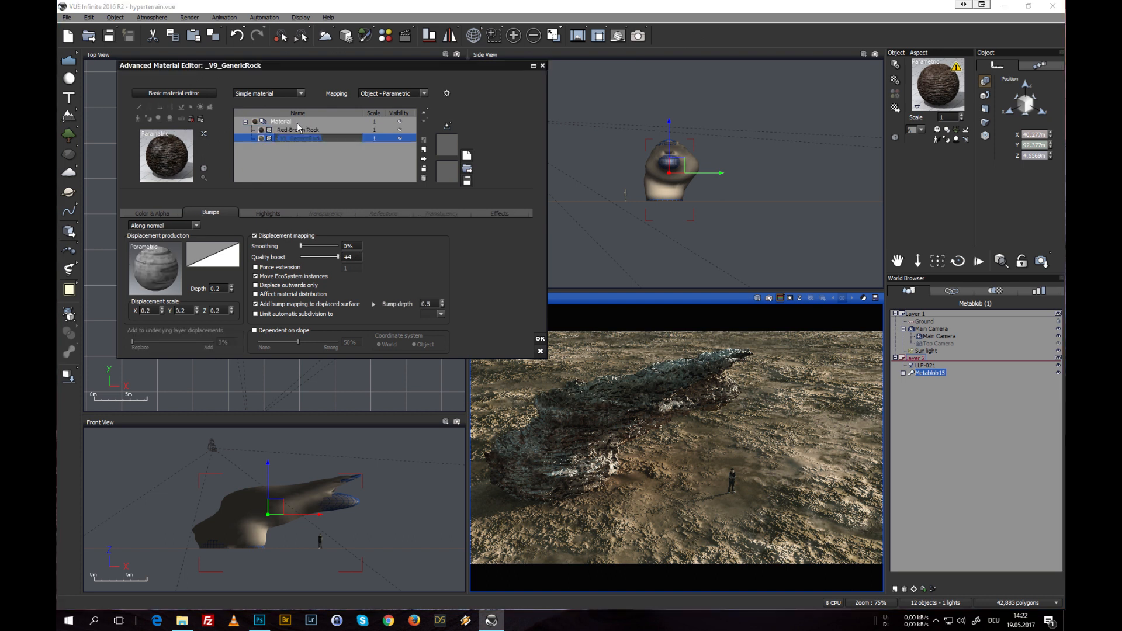
left_click(298, 123)
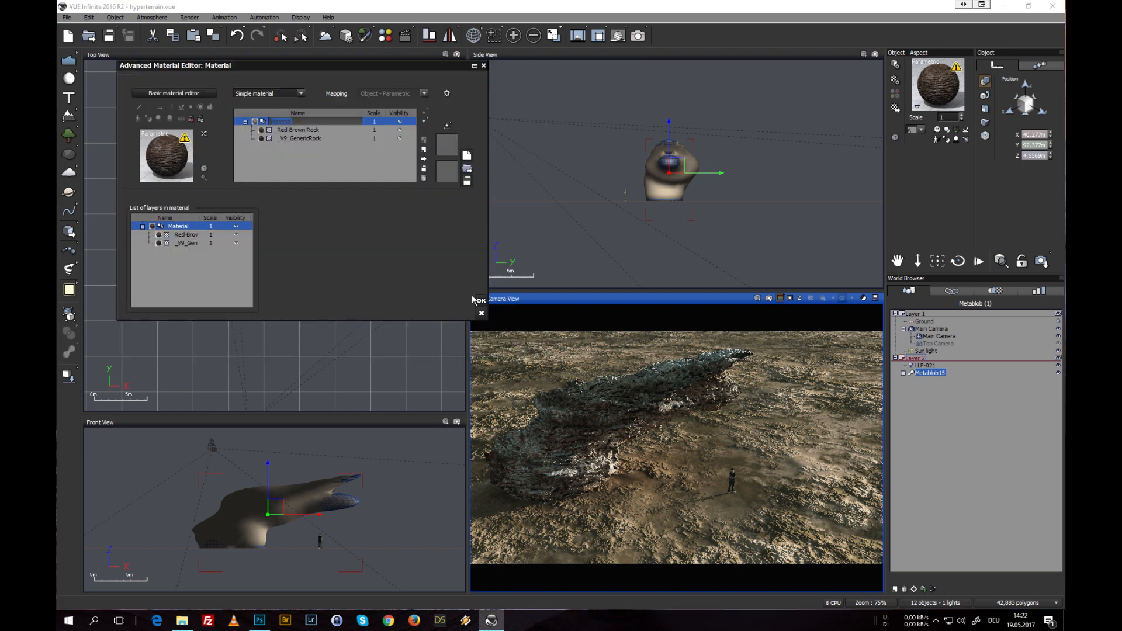
left_click(482, 300)
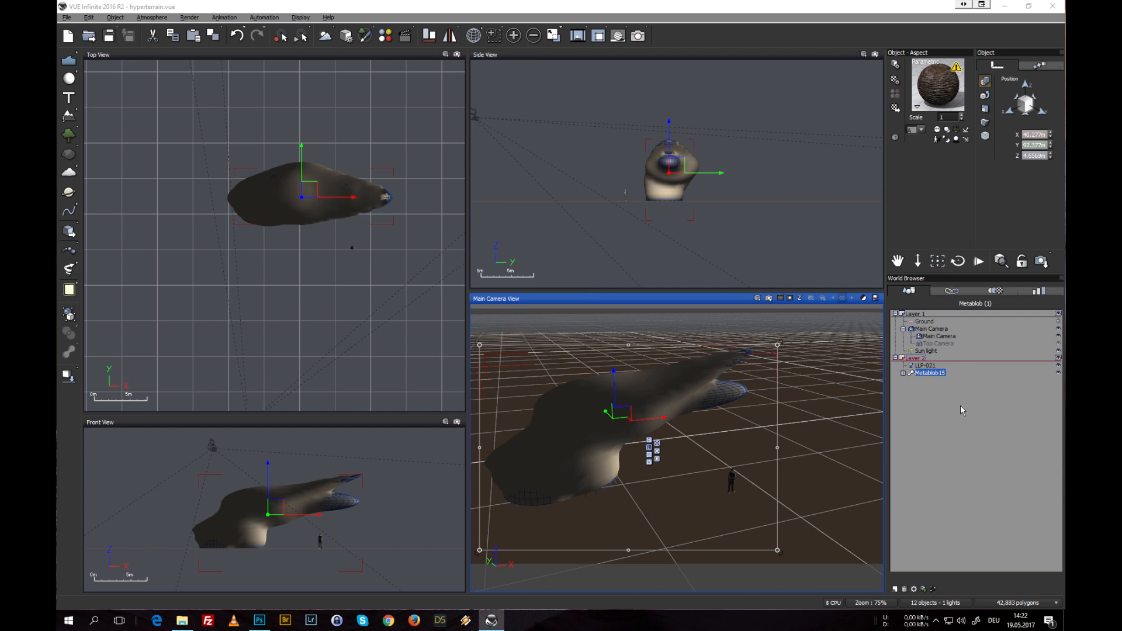
Duplicate the Metablob15 rock in place within Layer 2.
left_click(938, 392)
left_click(934, 373)
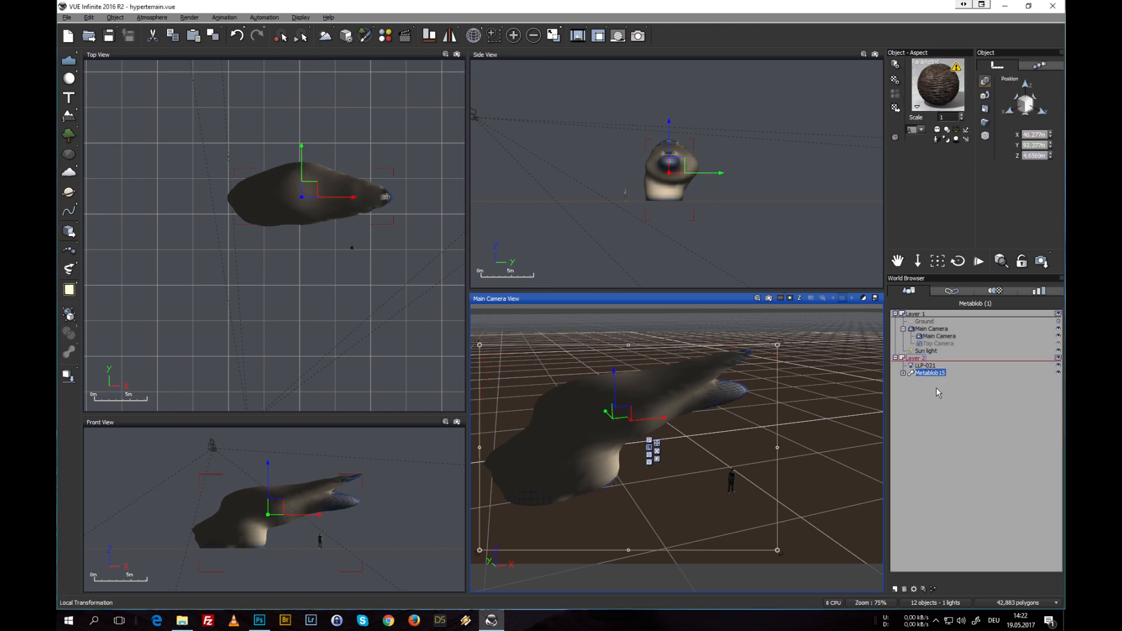
right_click(935, 380)
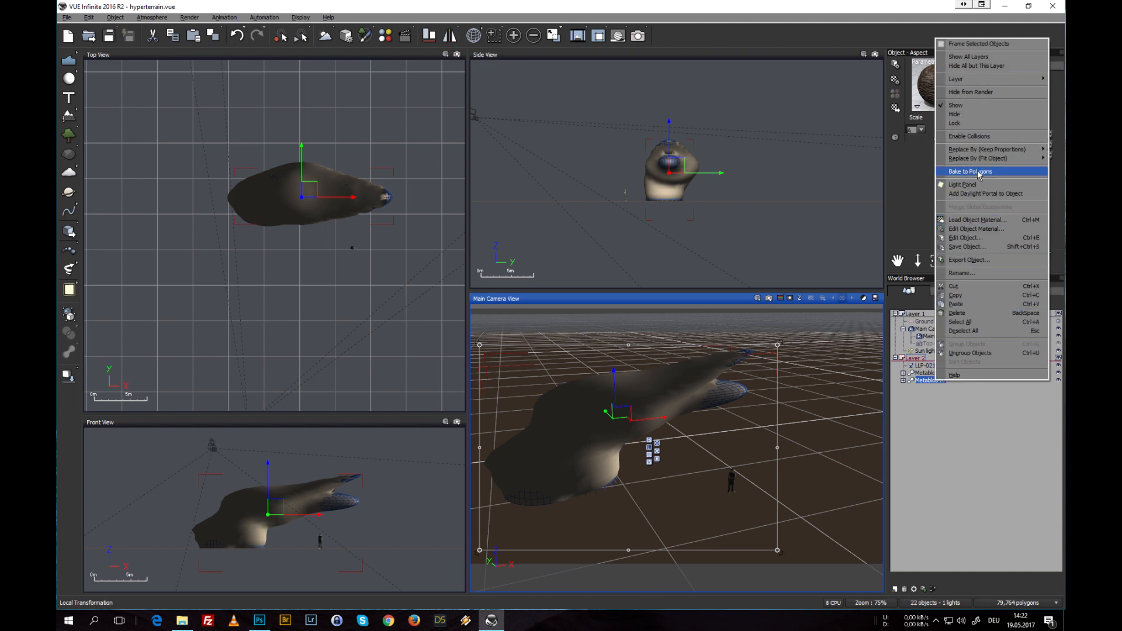
left_click(993, 443)
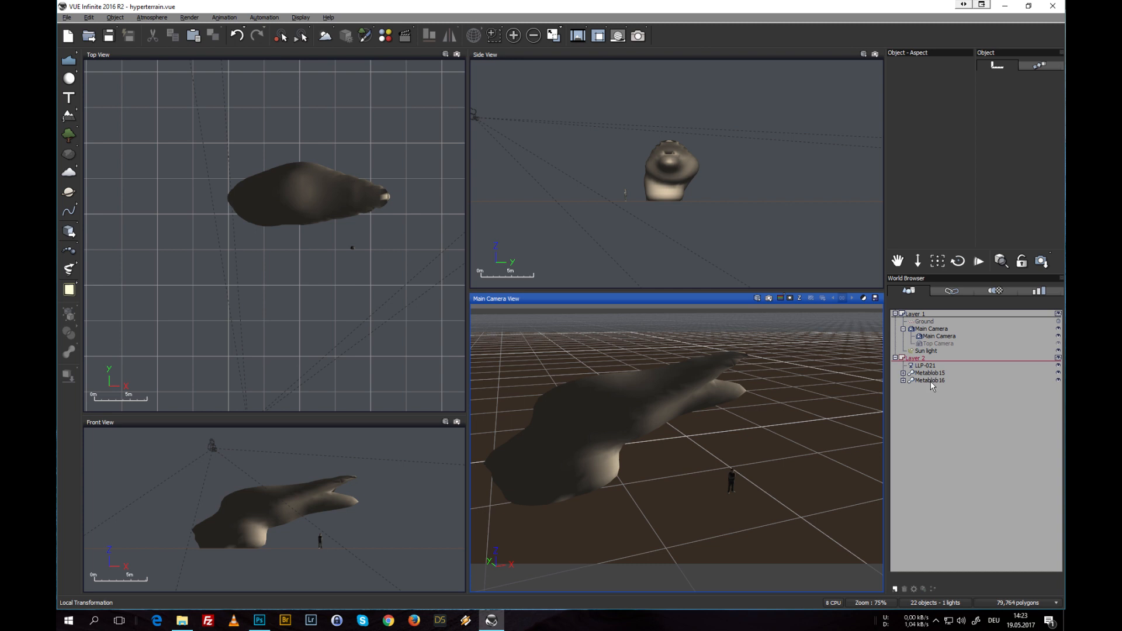
Bake the duplicate Metablob16 to polygons with the bake quality reduced to about the middle of its range.
left_click(931, 381)
right_click(931, 382)
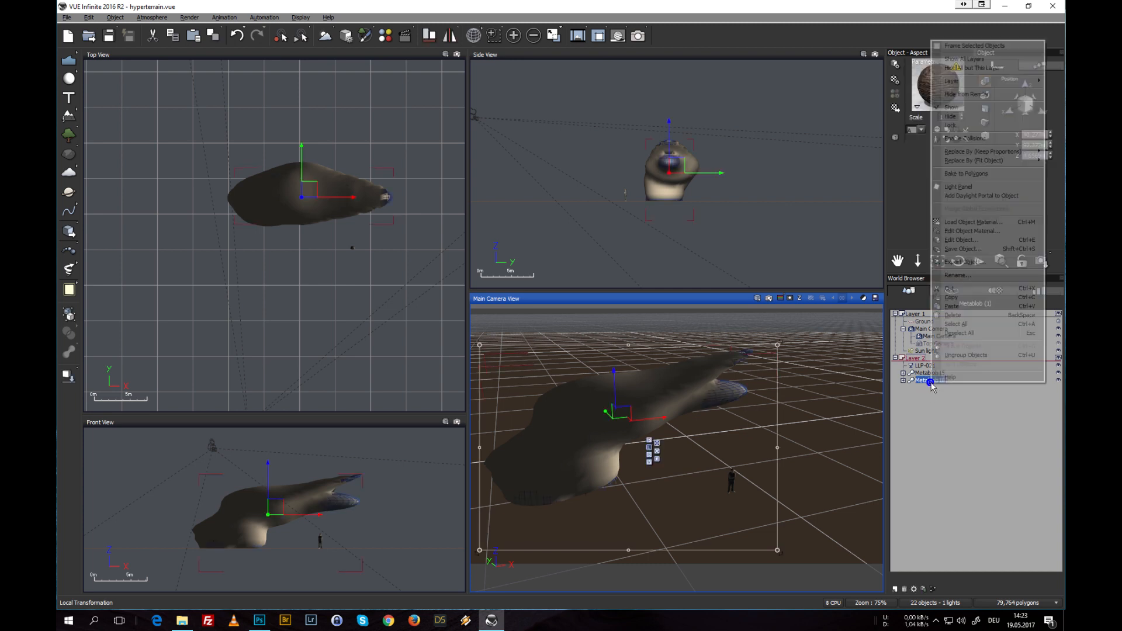
left_click(963, 174)
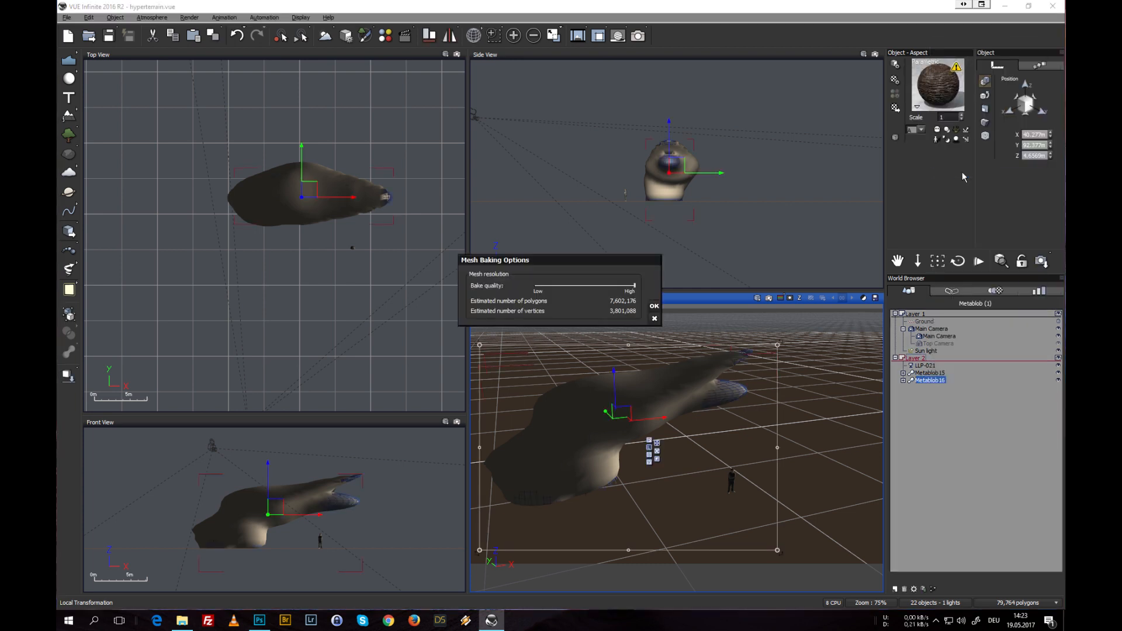
left_click_drag(633, 288, 585, 285)
left_click(655, 309)
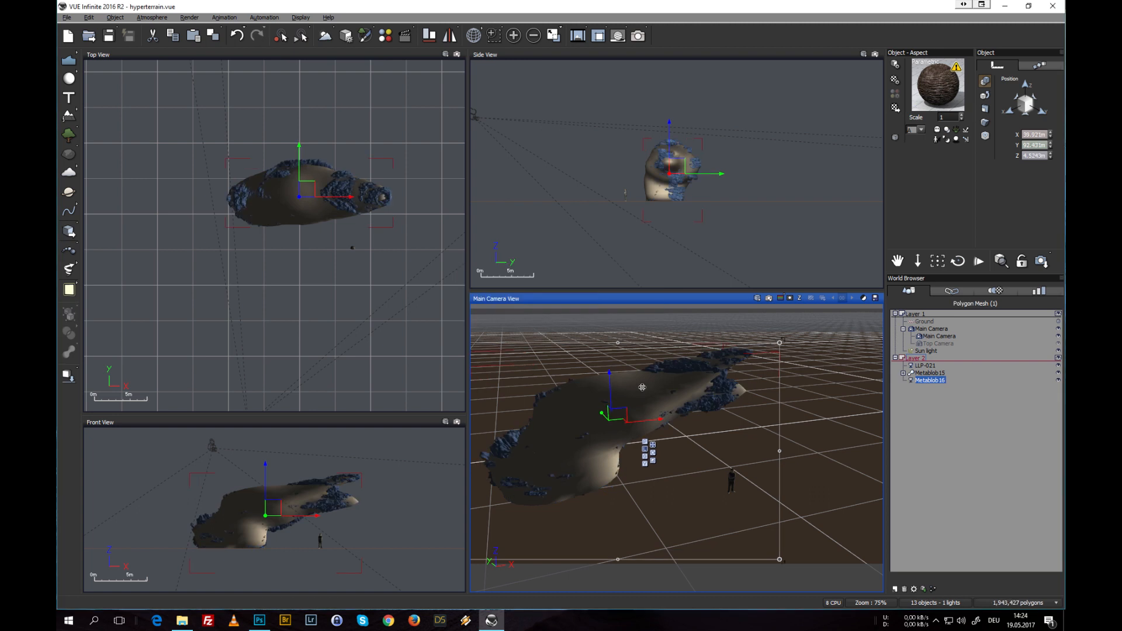
Hide the original Metablob15 and move the main camera closer and lower to examine the baked mesh.
left_click(908, 372)
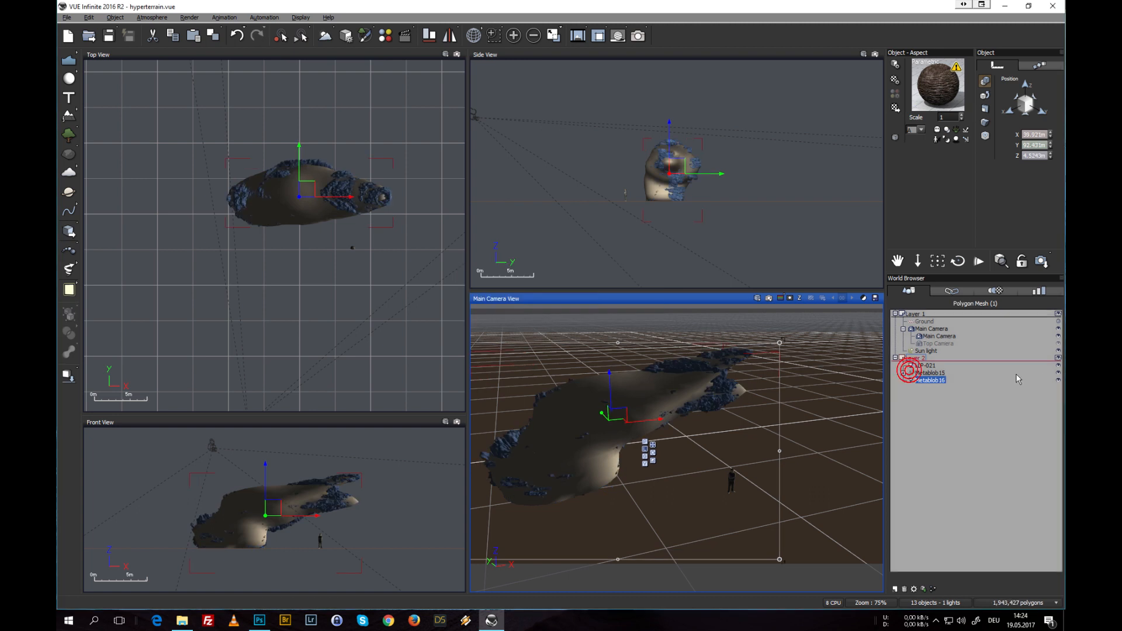
left_click(1058, 372)
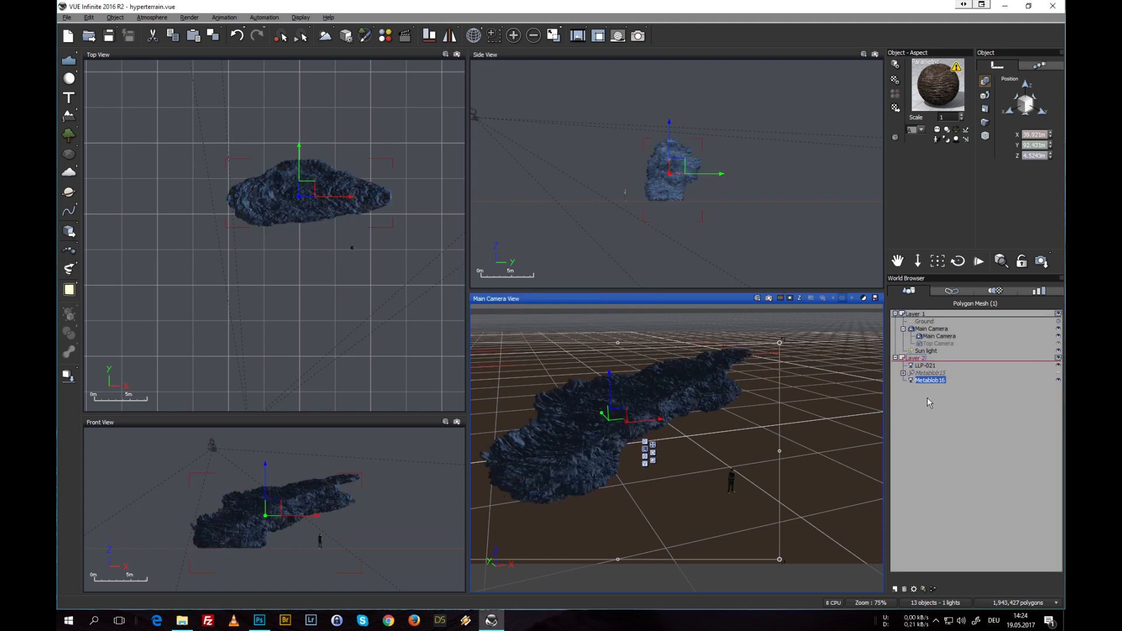
right_click_drag(672, 402, 684, 409)
left_click_drag(917, 261, 917, 230)
right_click_drag(713, 362, 740, 397)
left_click_drag(918, 262, 917, 290)
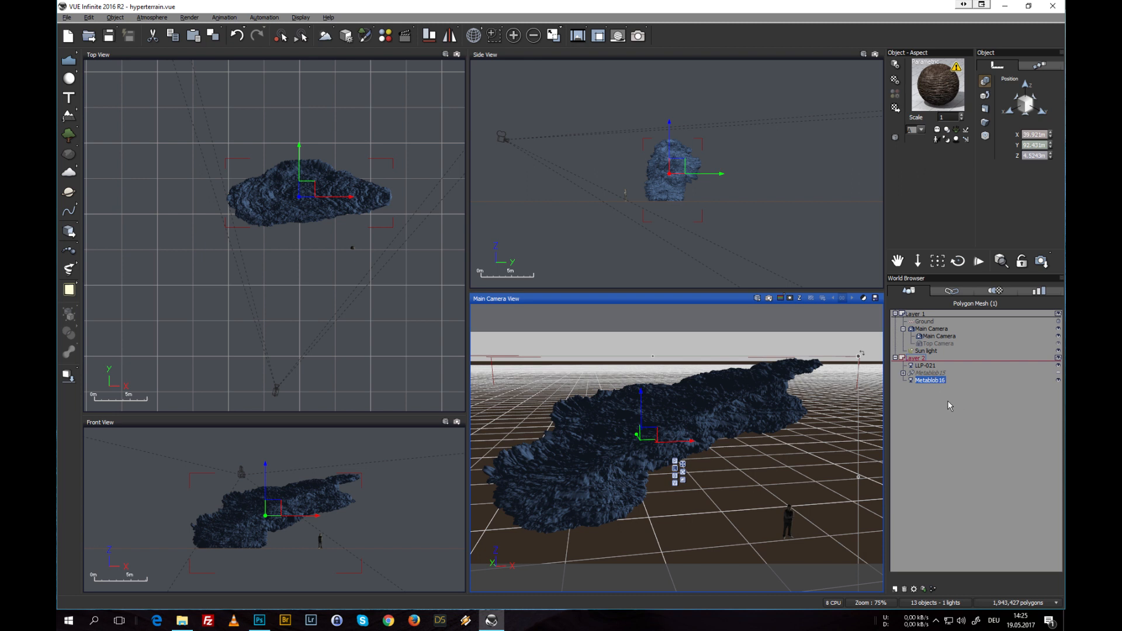
Delete the baked Metablob16 polygon mesh.
key("Delete")
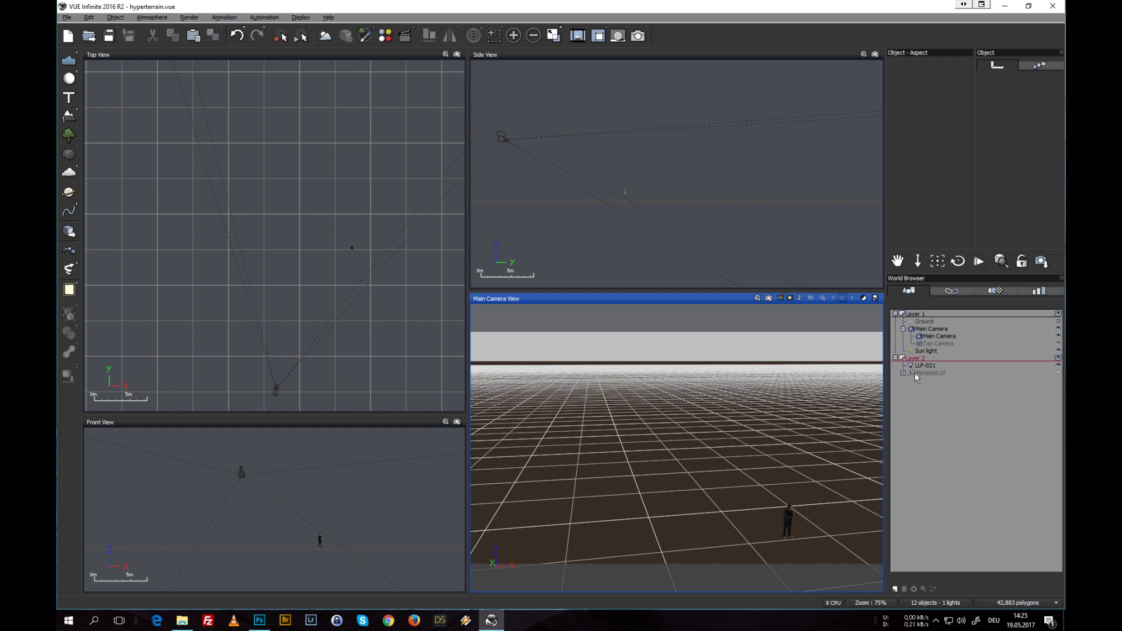
Restore and again delete the baked Metablob16 mesh, and unhide the original Metablob15.
key("ctrl+z")
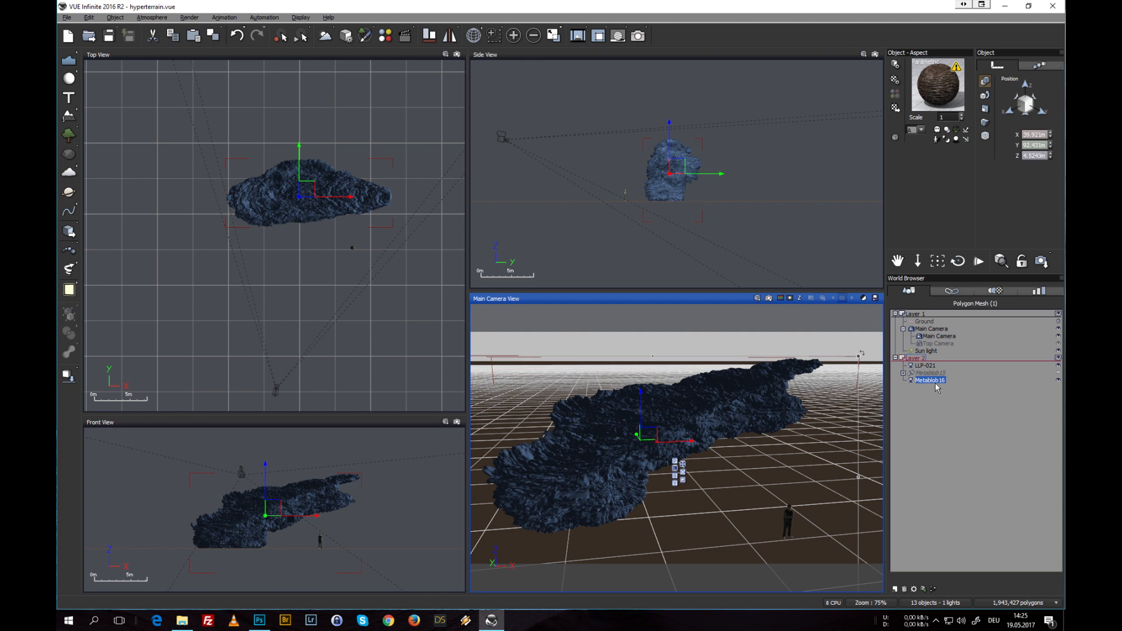
key("Delete")
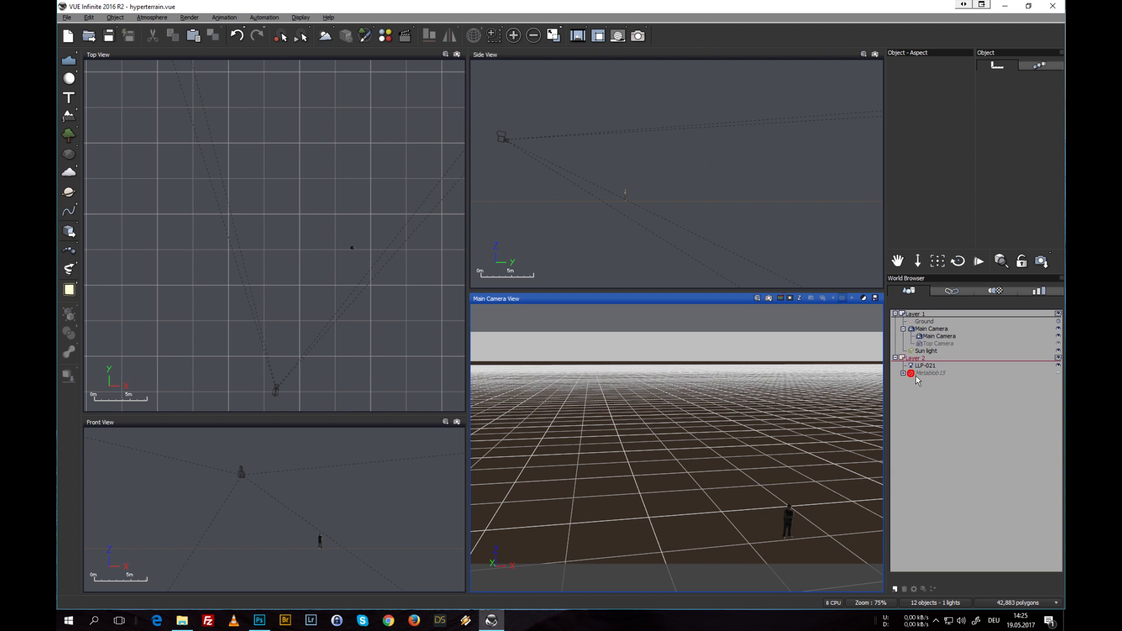
left_click(931, 372)
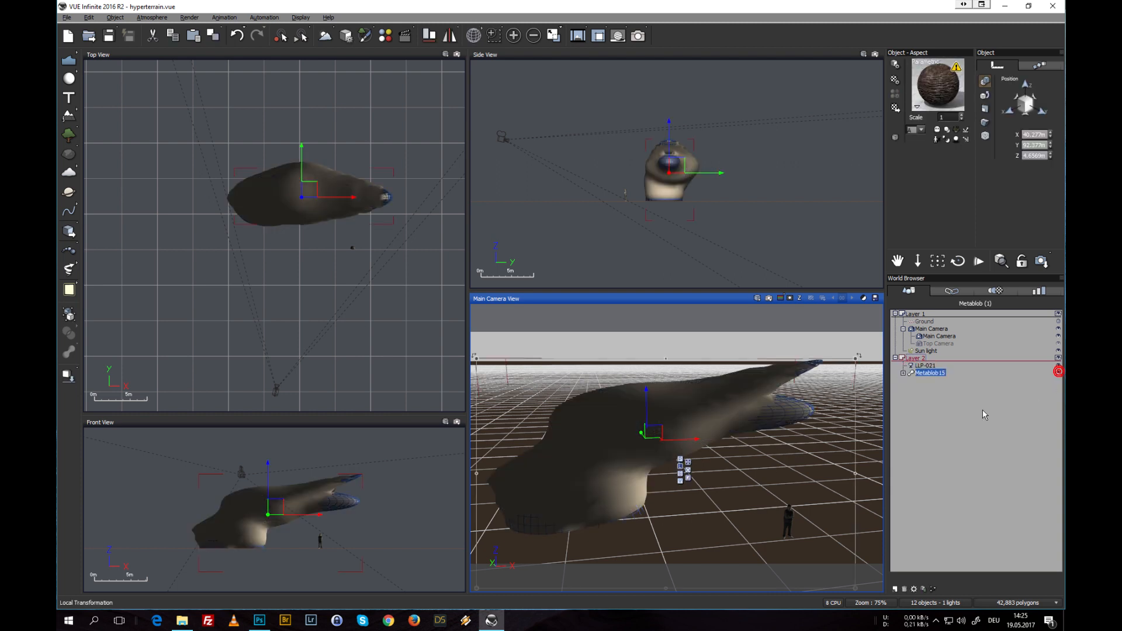
In Metablob15's material, set the displacement depth to 0.2 for the Red-Brown Rock layer and 0.15 for the _V9_GenericRock layer.
double_click(938, 85)
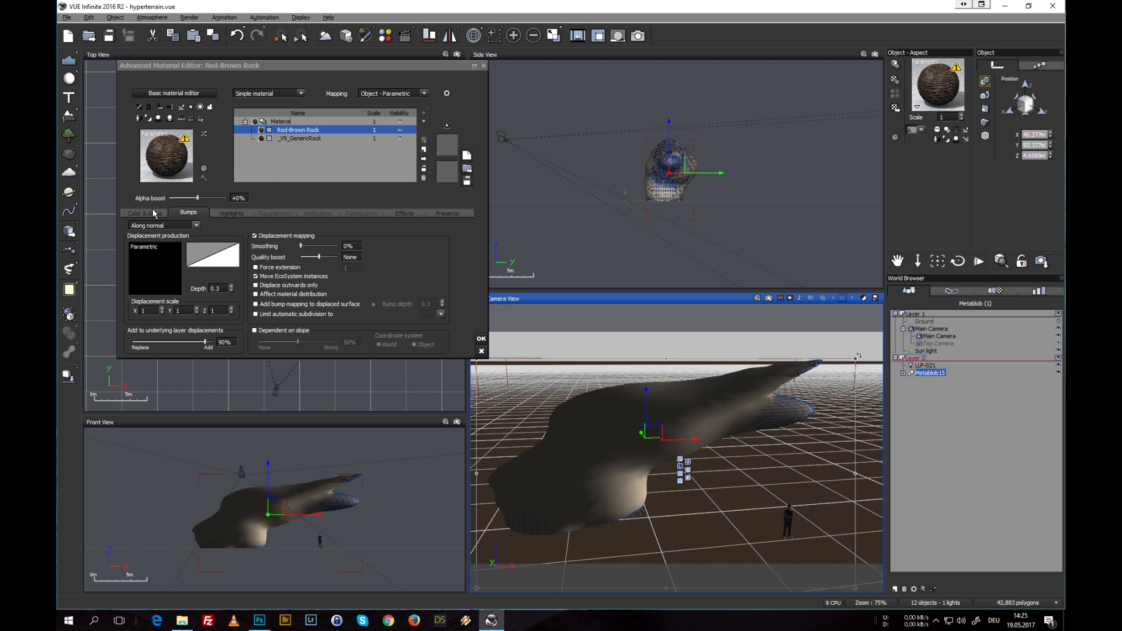
left_click(229, 287)
key("BackSpace")
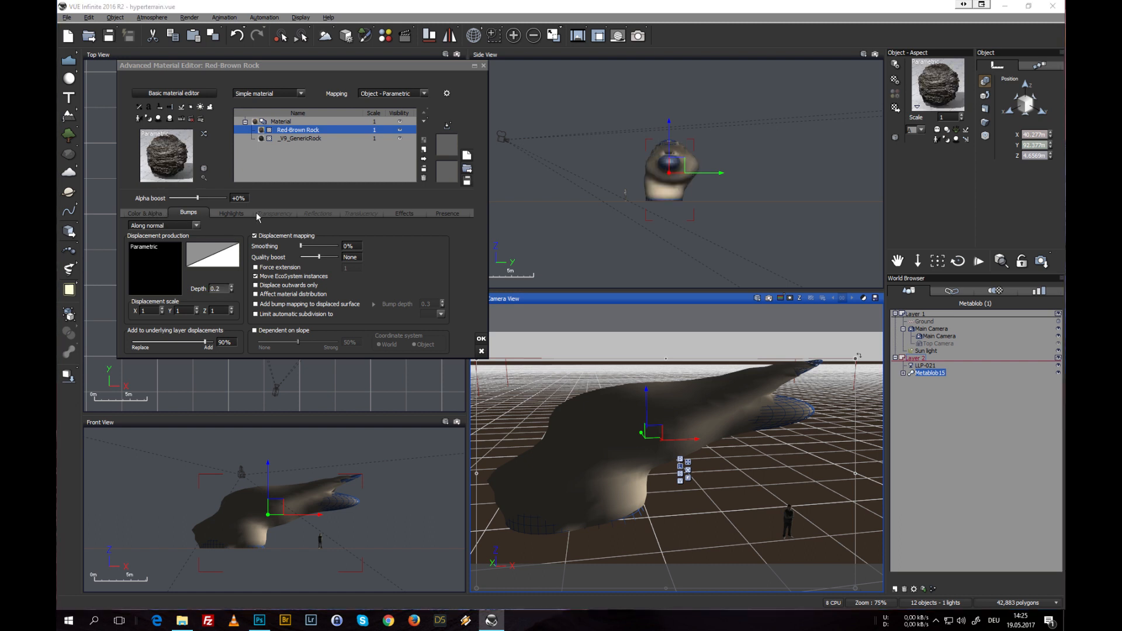
left_click(297, 138)
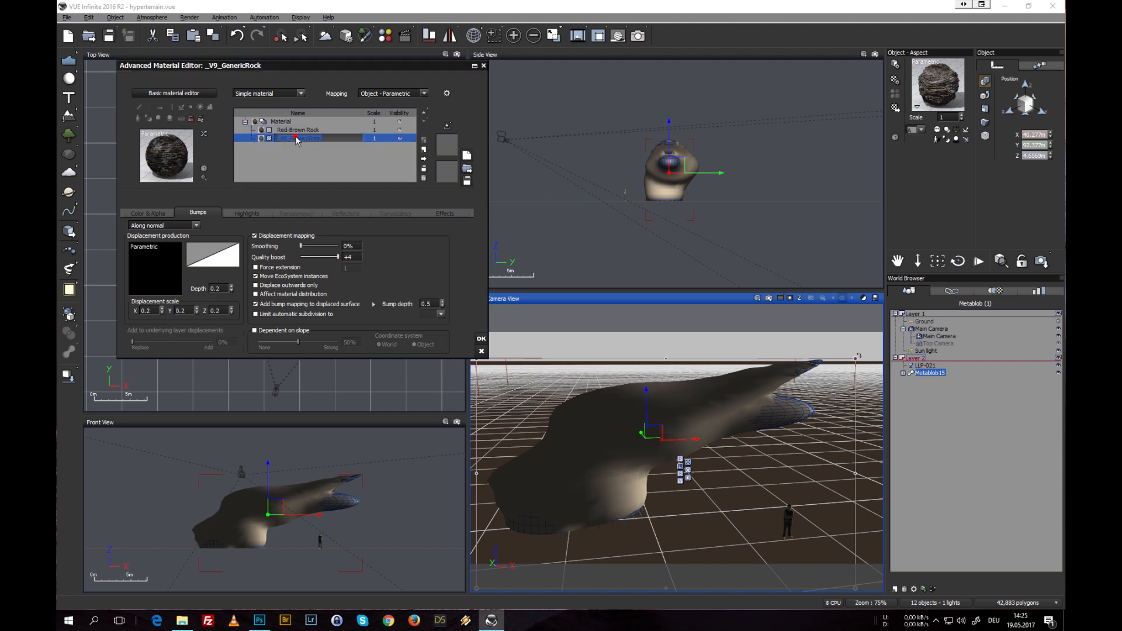
double_click(224, 287)
type("0.")
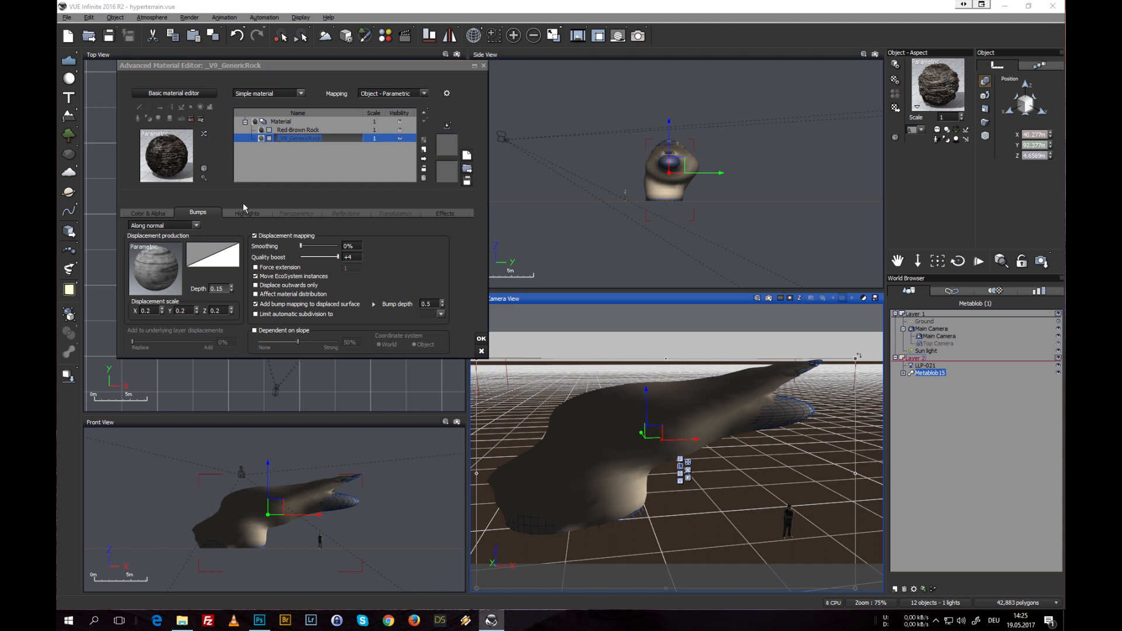
Set the Red-Brown Rock layer's displacement quality boost to +4 and depth to 0.15, and accept the material changes.
left_click(297, 130)
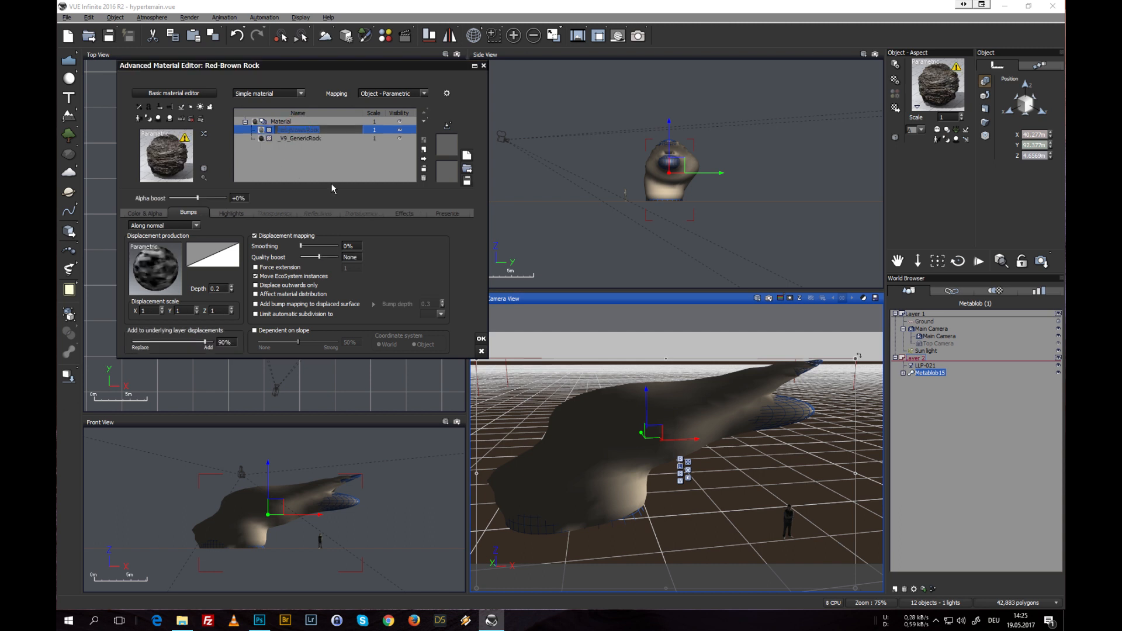
left_click_drag(319, 257, 337, 257)
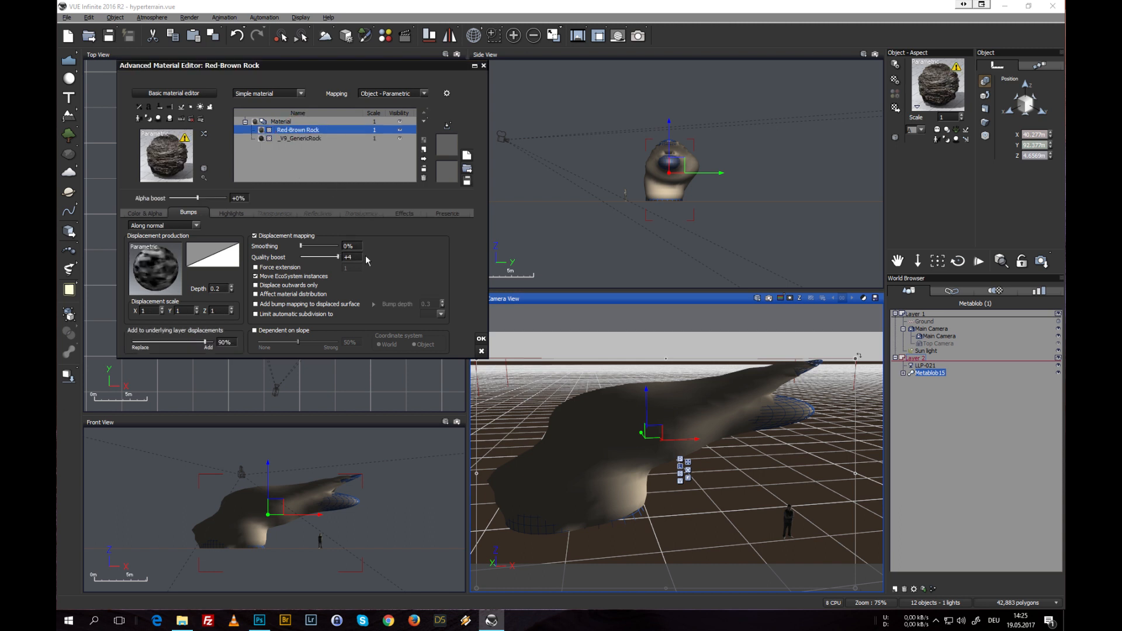
double_click(217, 288)
type("0,")
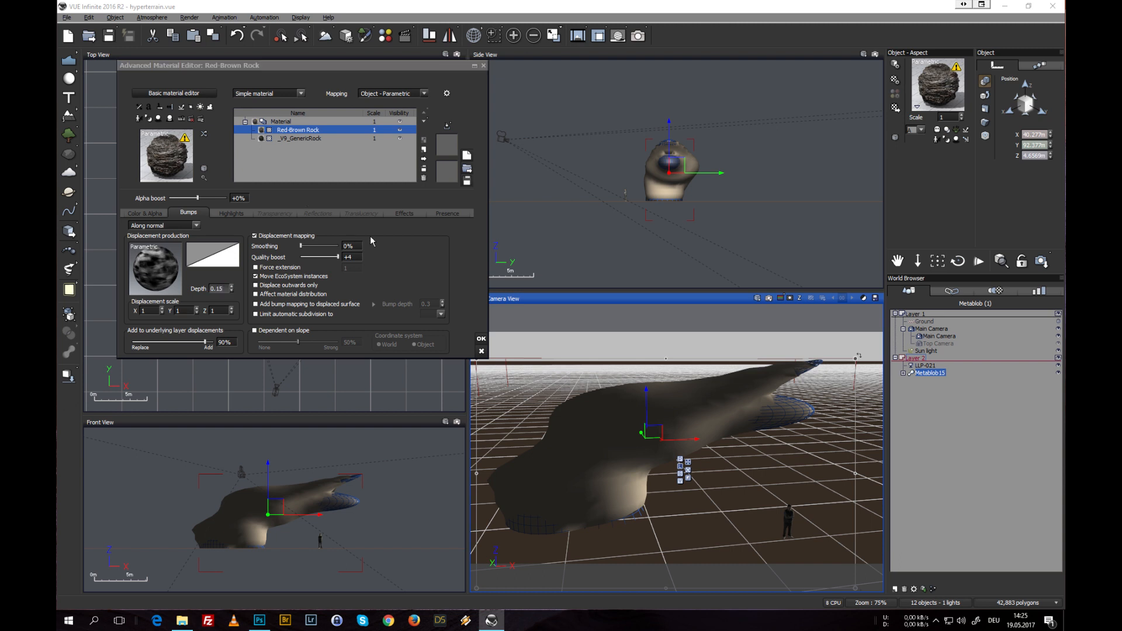
left_click(481, 338)
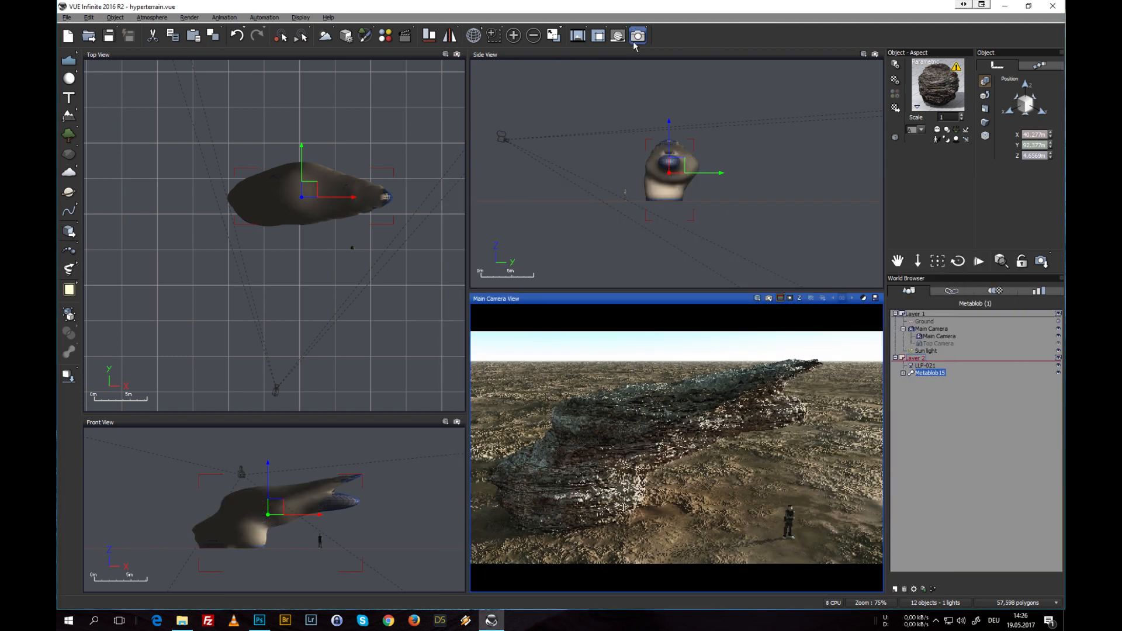
Render the main camera view to screen at 1600 x 900 and close the finished render.
left_click(638, 36)
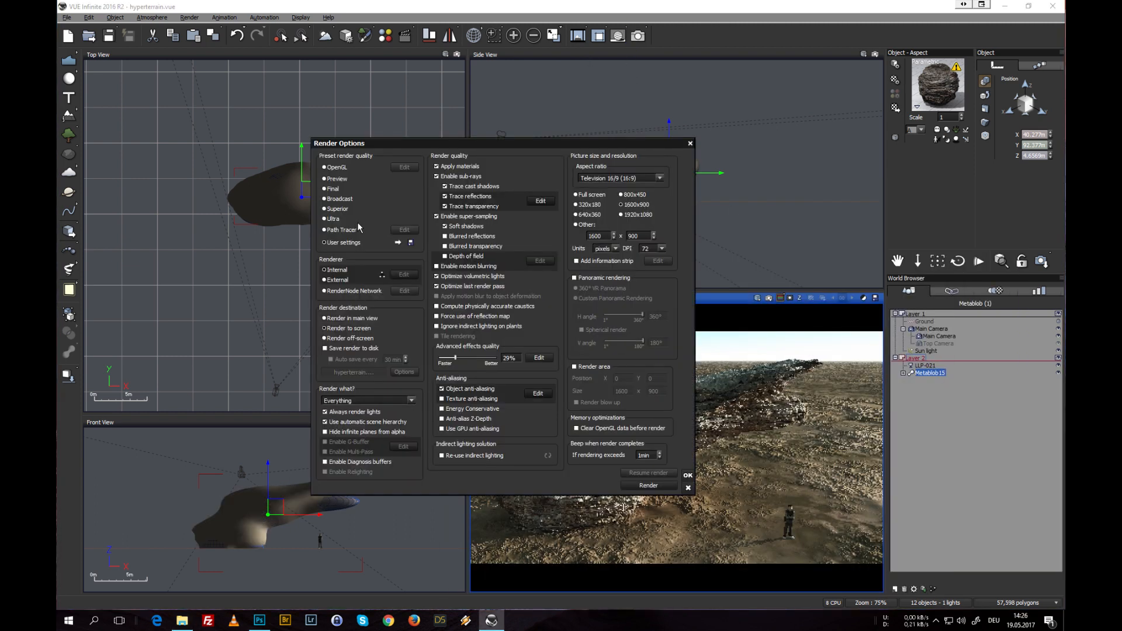
left_click(655, 485)
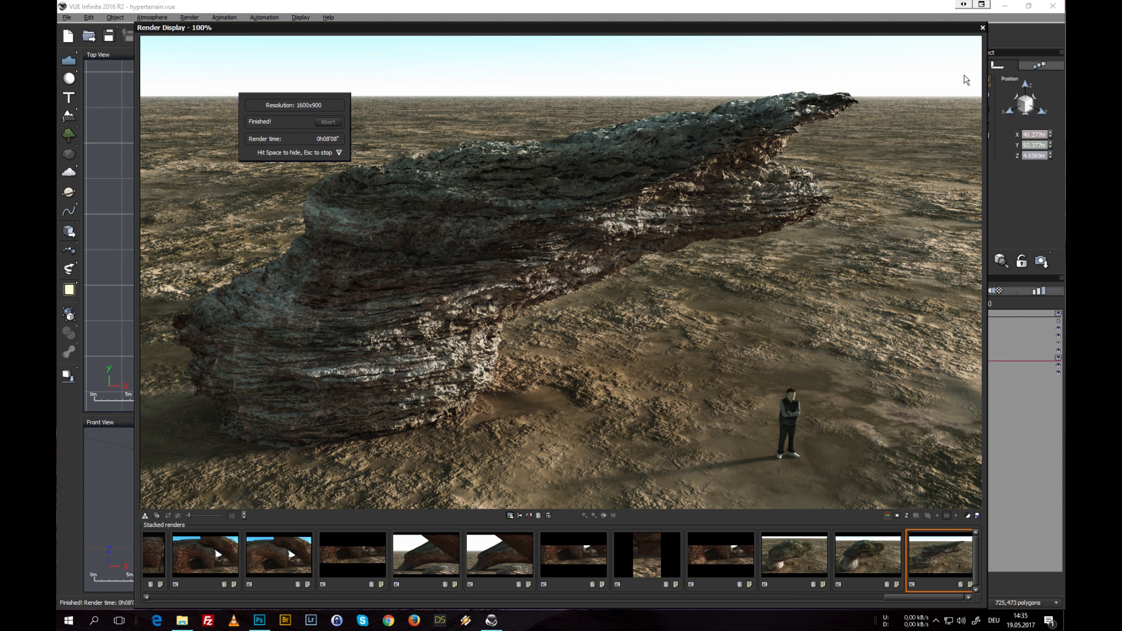
left_click(983, 28)
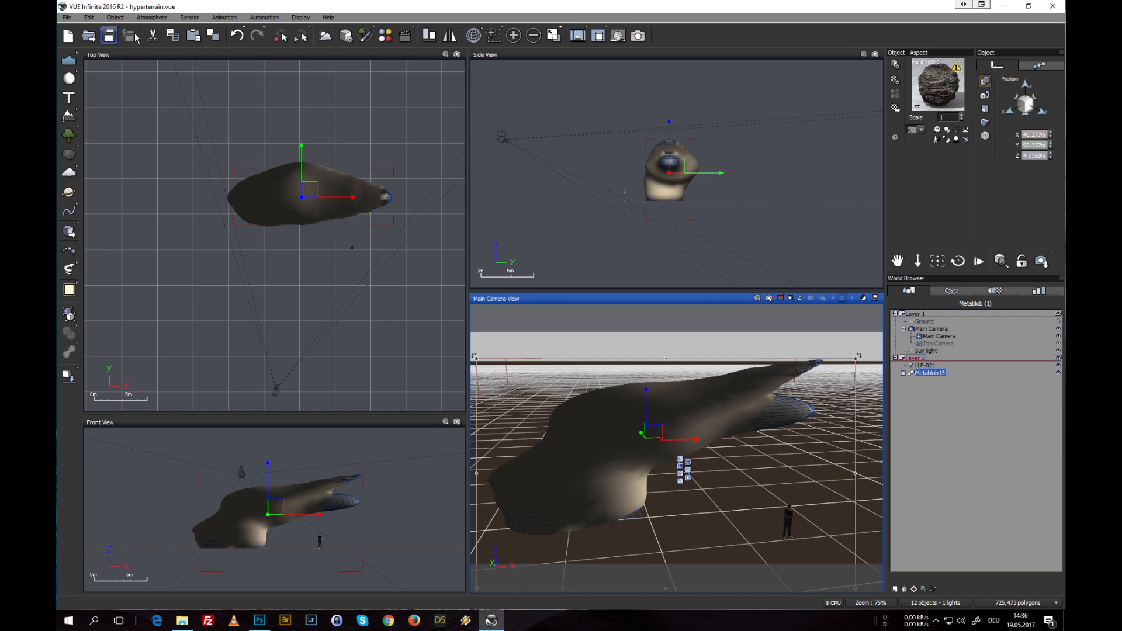
Check the Show Boolean and Blob previews setting in the display options.
left_click(67, 18)
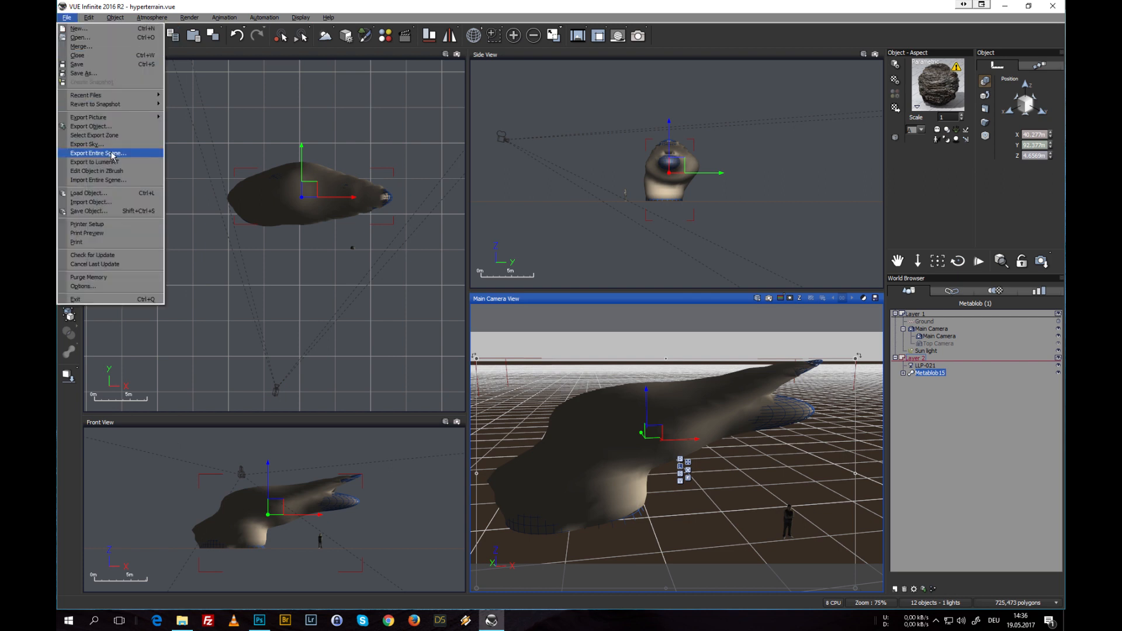
left_click(107, 286)
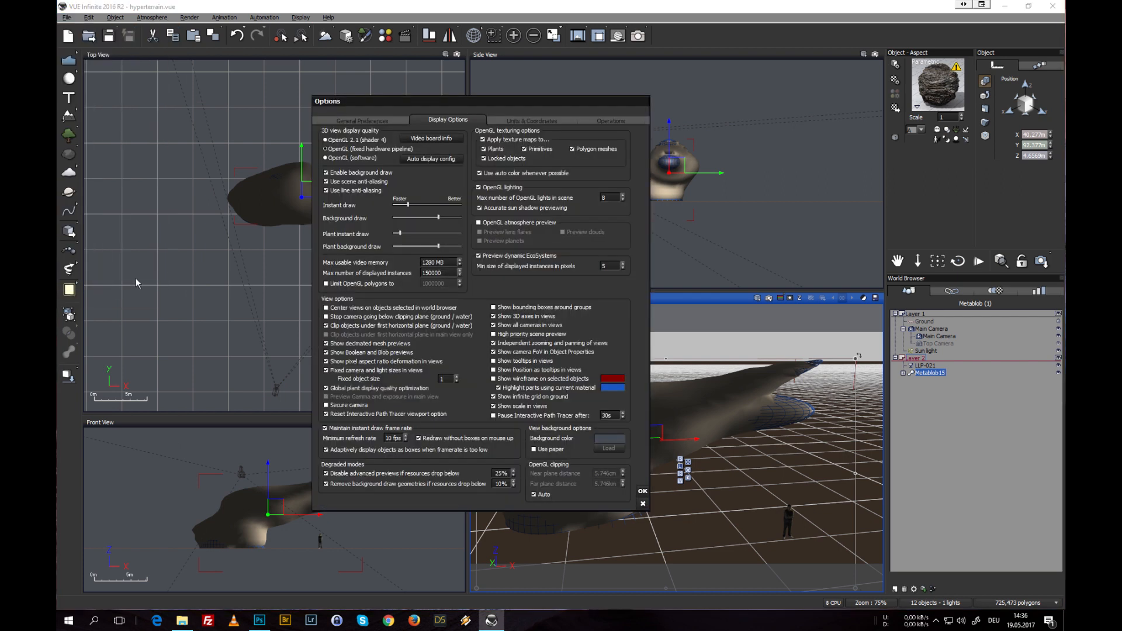
left_click_drag(502, 101, 381, 82)
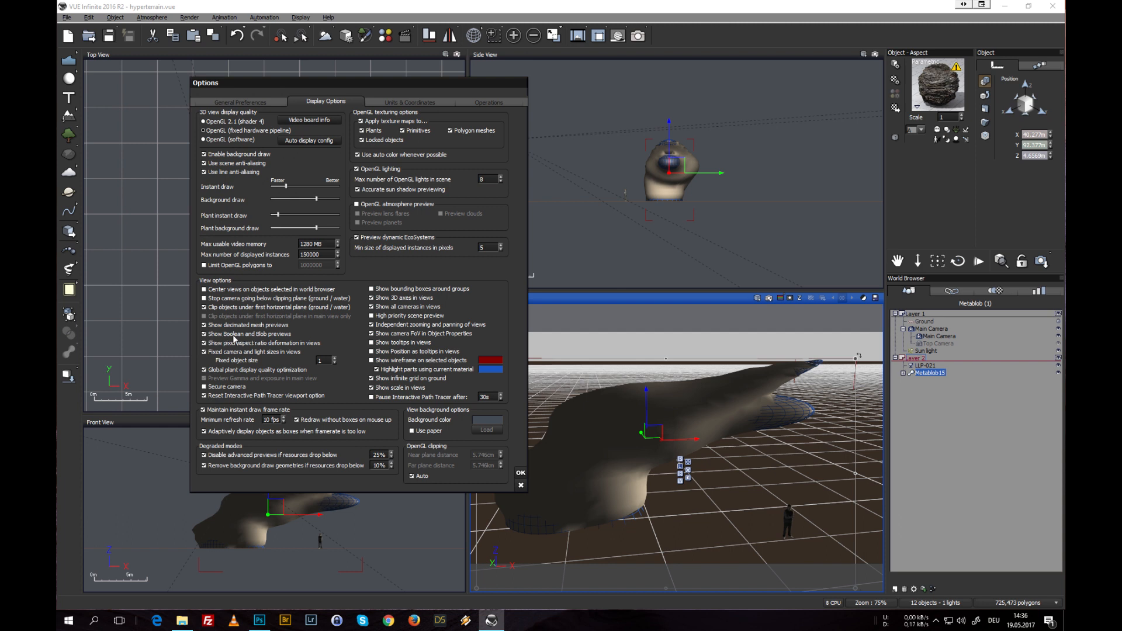
left_click(520, 473)
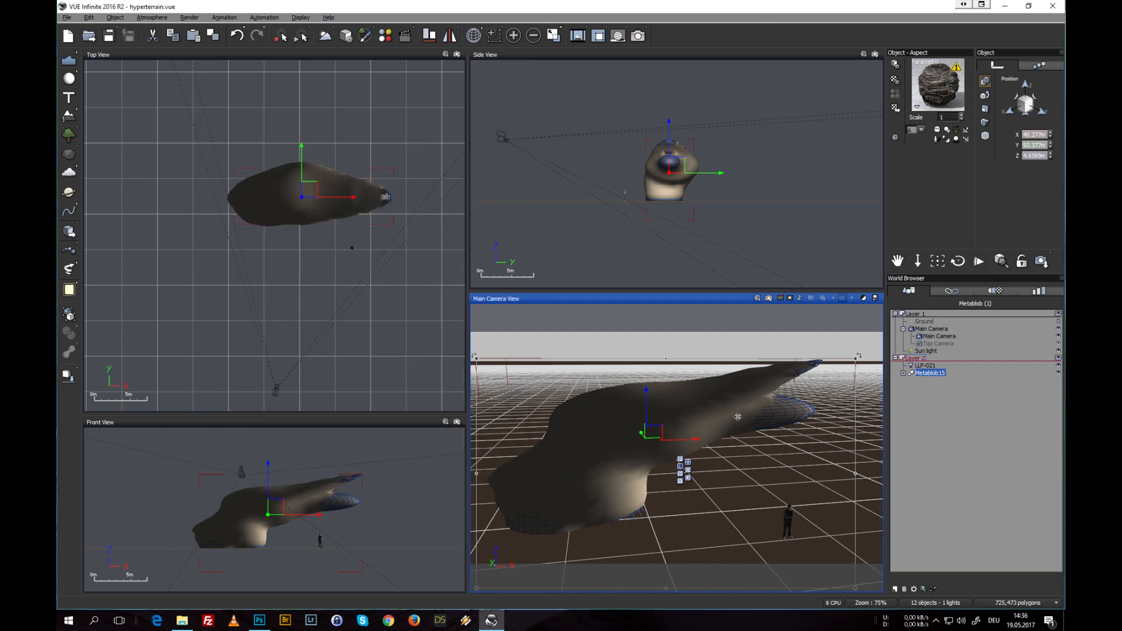
Ungroup Metablob15 into its component cone and spheres, and undo the ungrouping.
left_click(903, 373)
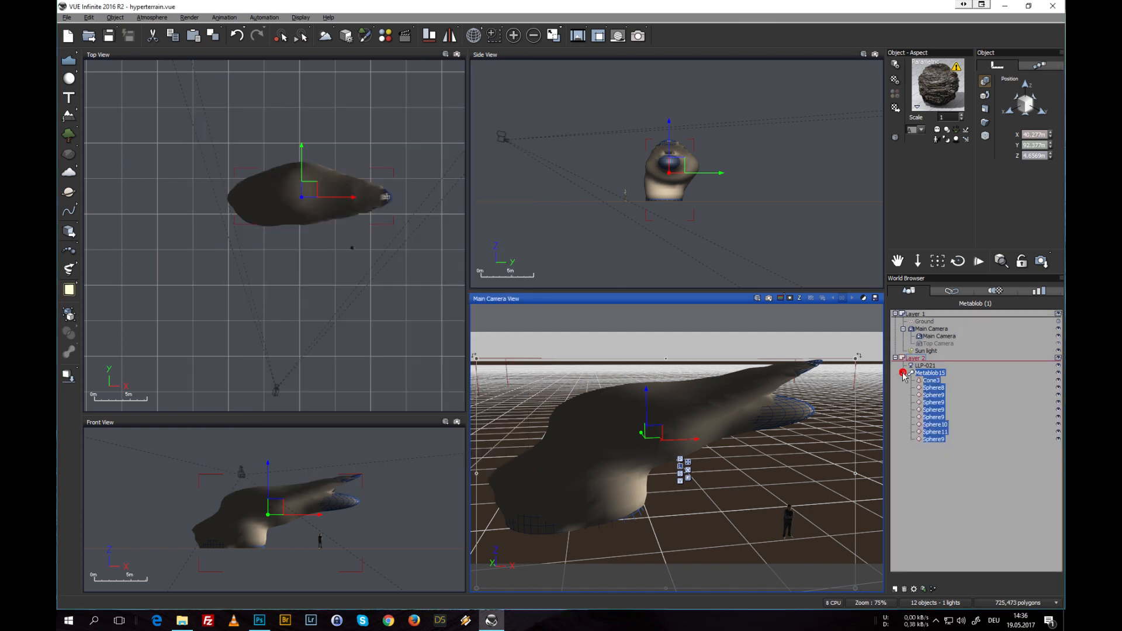
right_click(934, 378)
left_click(965, 344)
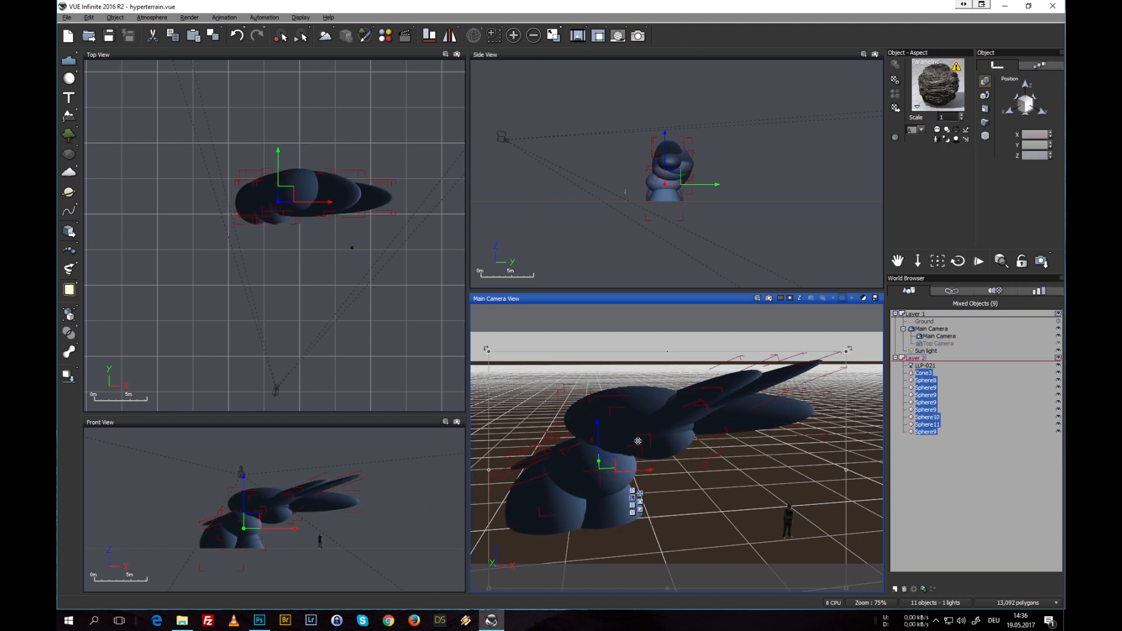
left_click(237, 36)
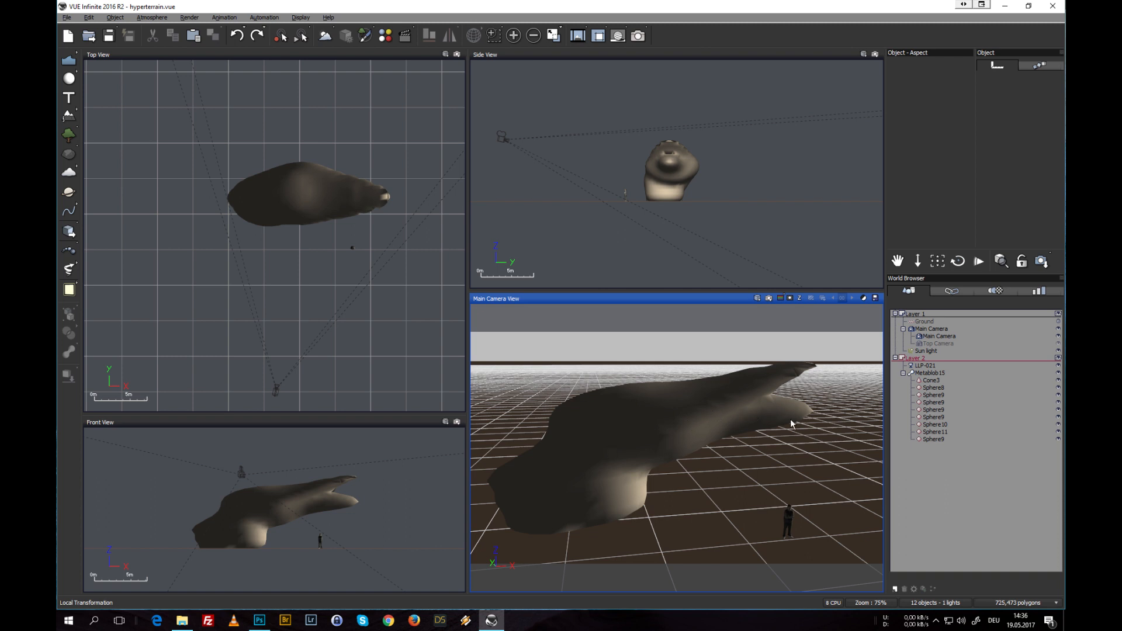
left_click(974, 486)
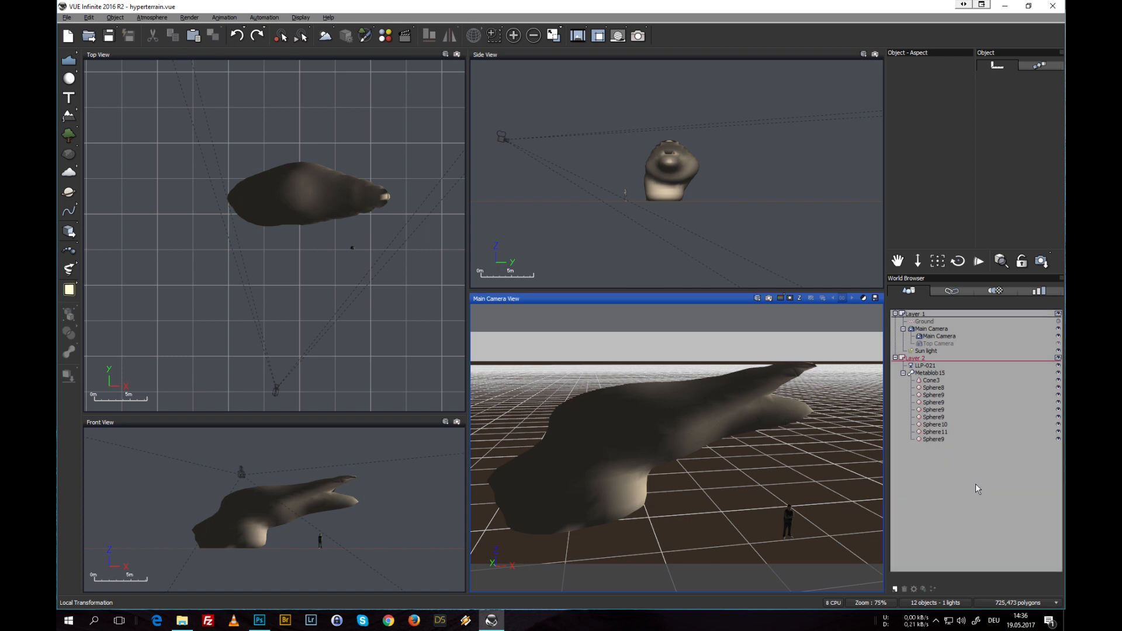